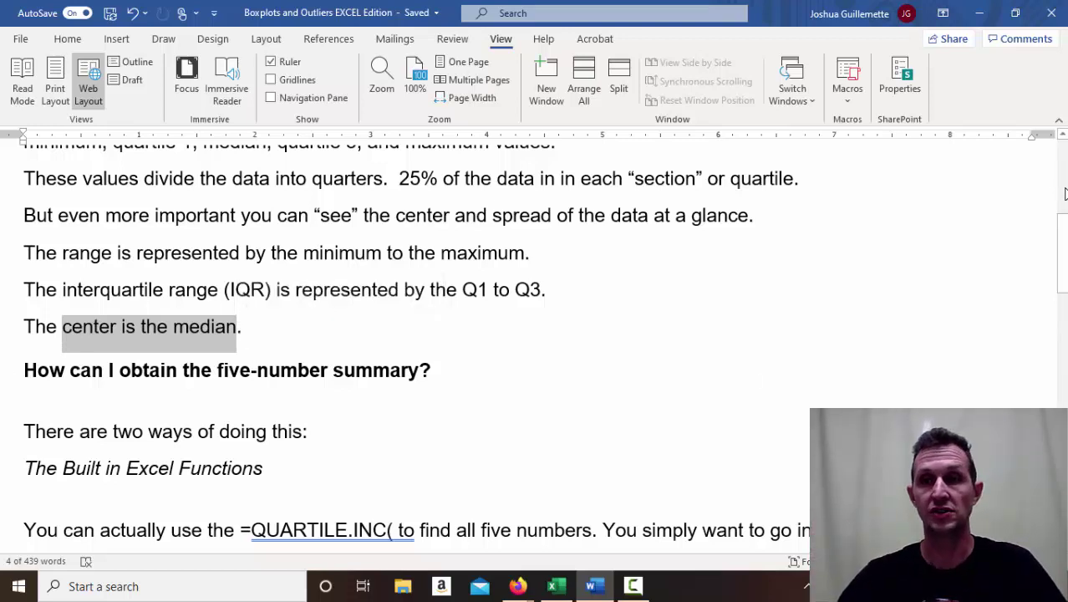
- Read the document's section on obtaining the five-number summary with the built-in QUARTILE.INC function
{"action": "scroll", "coordinate": [806, 358], "scroll_direction": "down", "scroll_amount": 1}
{"action": "scroll", "coordinate": [217, 179], "scroll_direction": "down", "scroll_amount": 1}
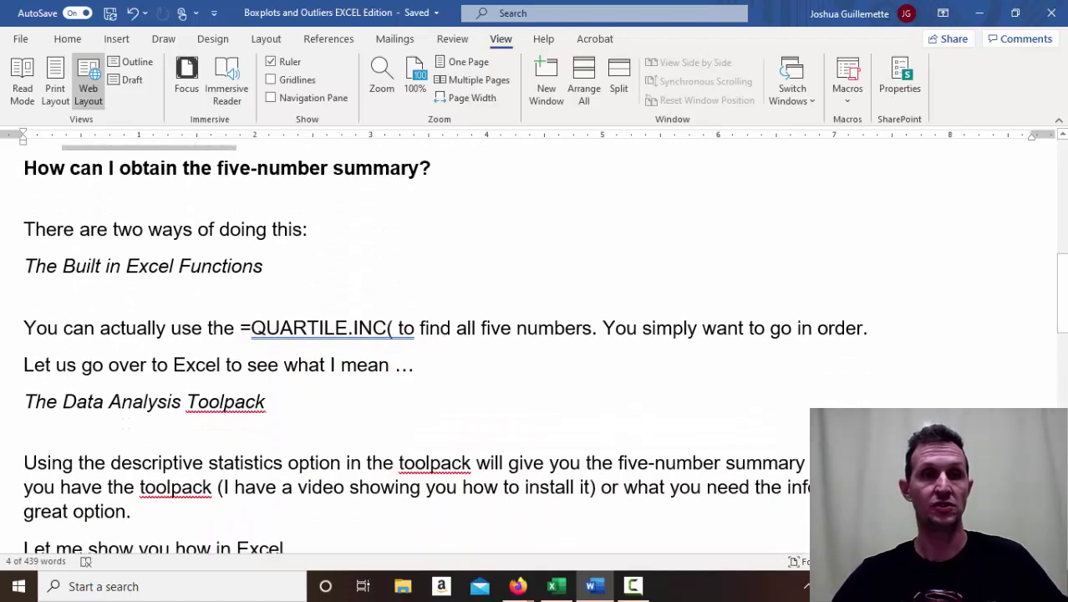
{"action": "left_click", "coordinate": [633, 585]}
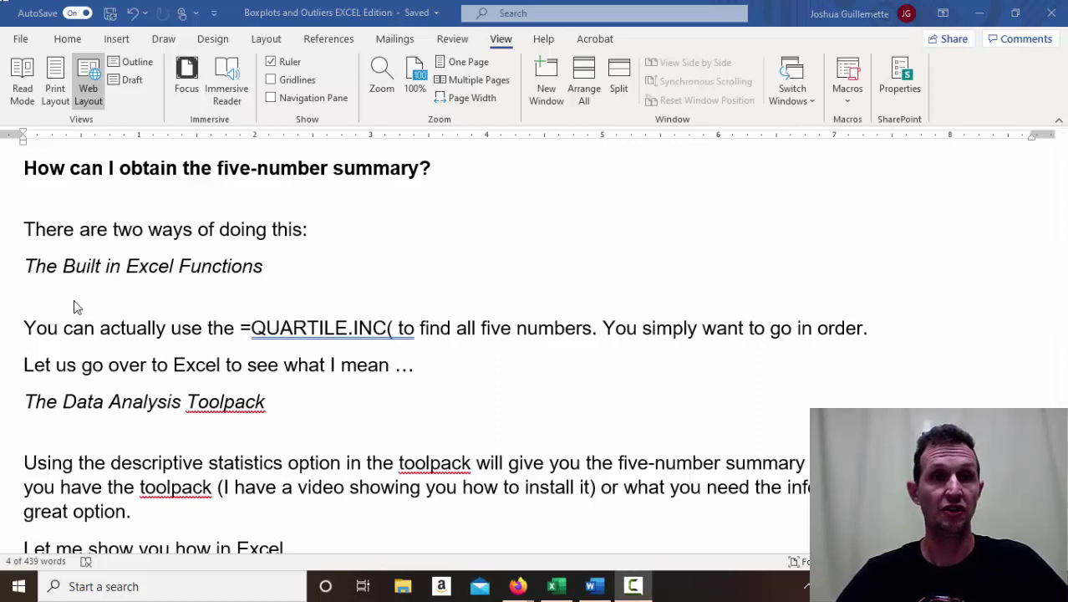
{"action": "left_click", "coordinate": [37, 266]}
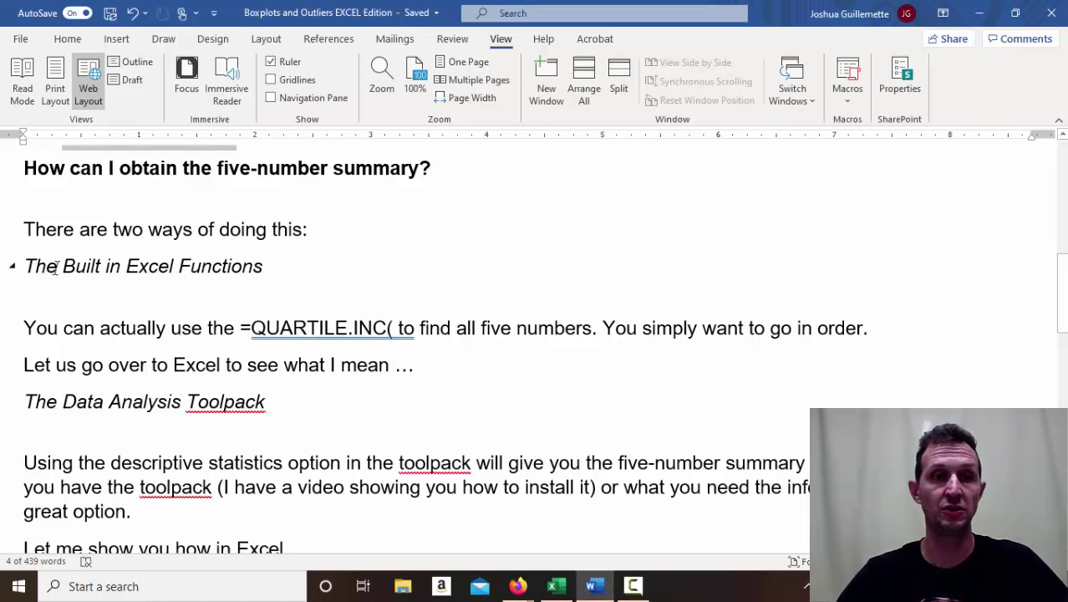
{"action": "left_click_drag", "start_coordinate": [37, 267], "coordinate": [266, 266]}
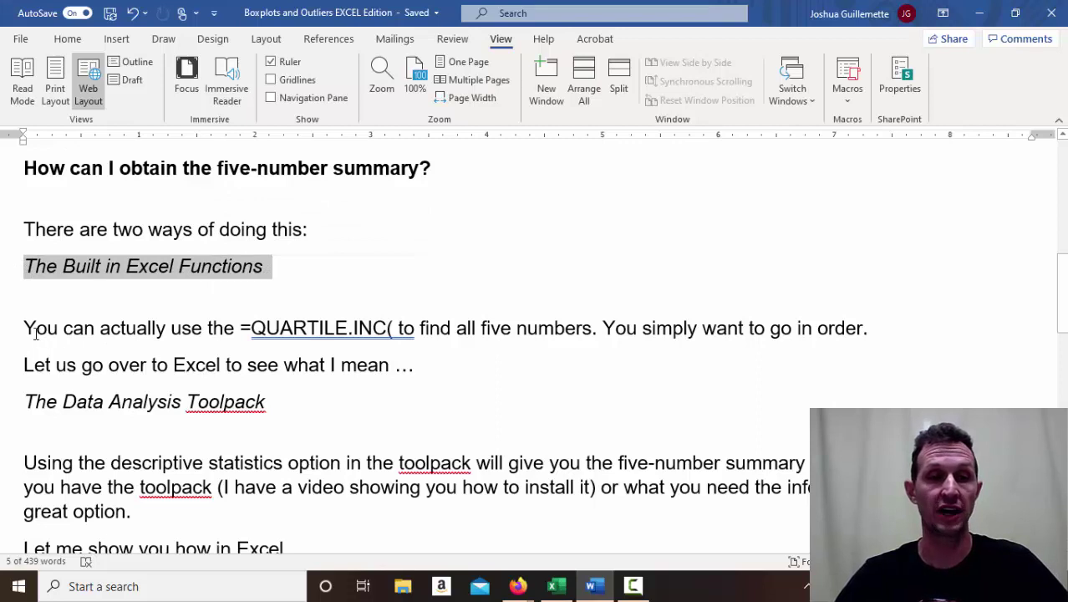
{"action": "left_click_drag", "start_coordinate": [25, 330], "coordinate": [393, 327]}
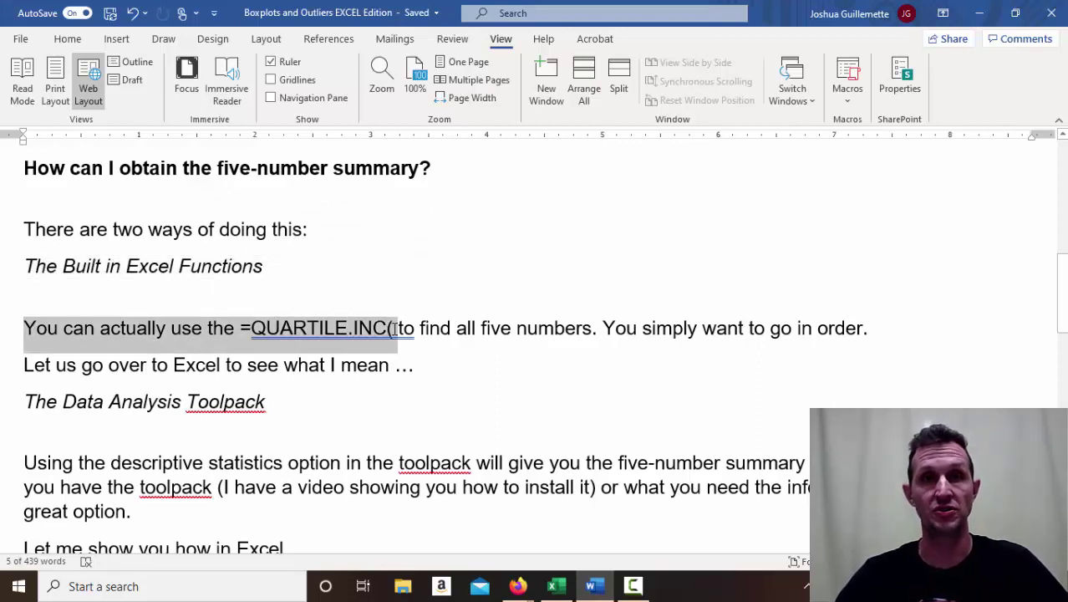
{"action": "left_click_drag", "start_coordinate": [392, 328], "coordinate": [866, 334]}
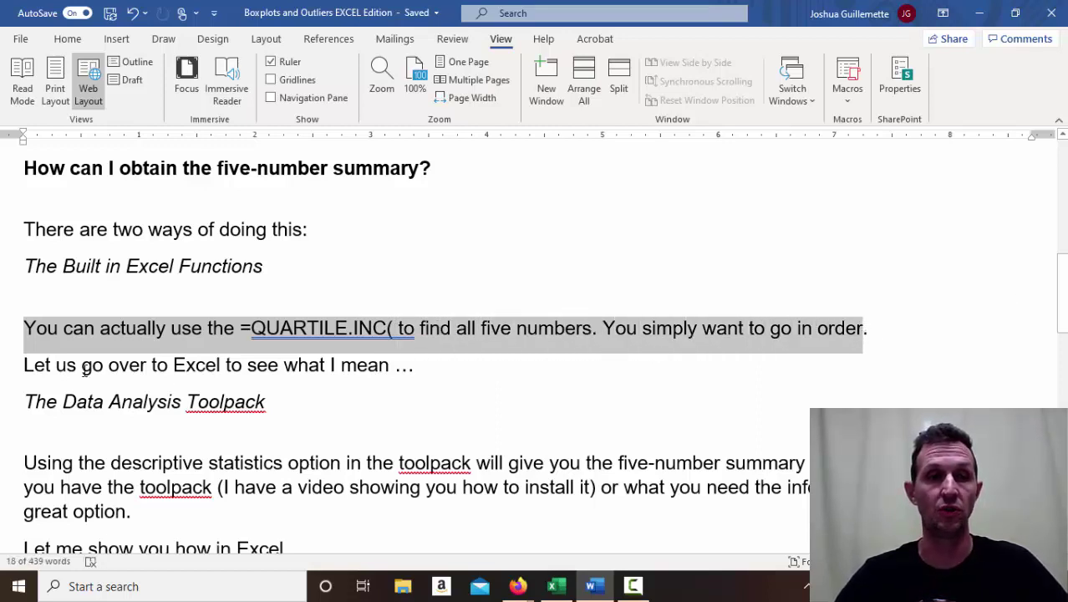
{"action": "left_click_drag", "start_coordinate": [38, 359], "coordinate": [108, 366]}
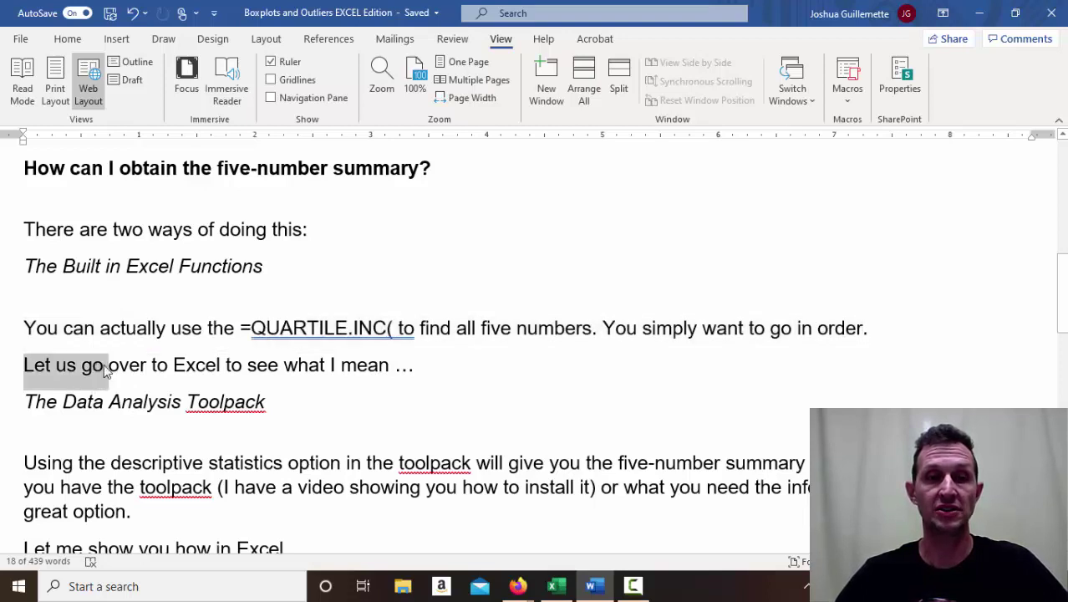
{"action": "left_click", "coordinate": [114, 364]}
{"action": "double_click", "coordinate": [195, 367]}
{"action": "left_click_drag", "start_coordinate": [322, 355], "coordinate": [410, 371]}
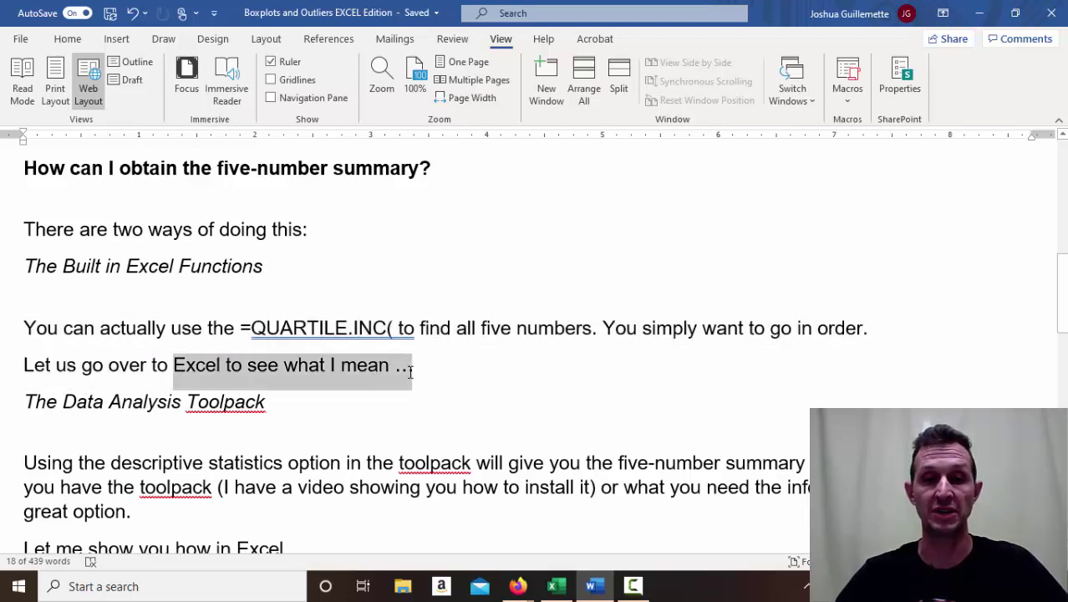
- Switch to the Excel workbook and examine the data in A3:A27 and the five-number summary labels in column C
{"action": "left_click", "coordinate": [555, 585]}
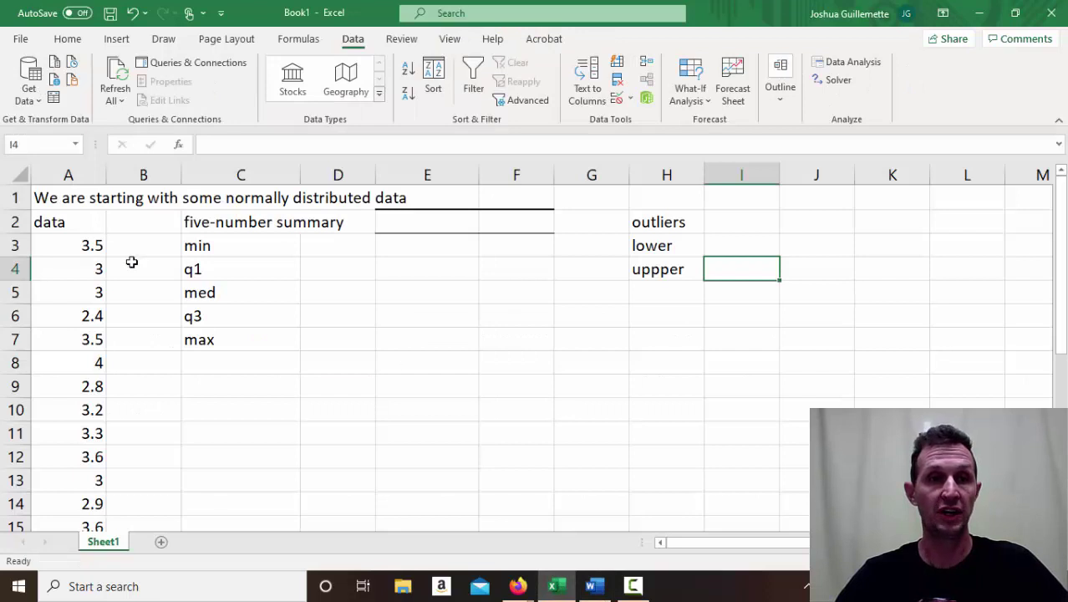
{"action": "left_click_drag", "start_coordinate": [51, 199], "coordinate": [397, 203]}
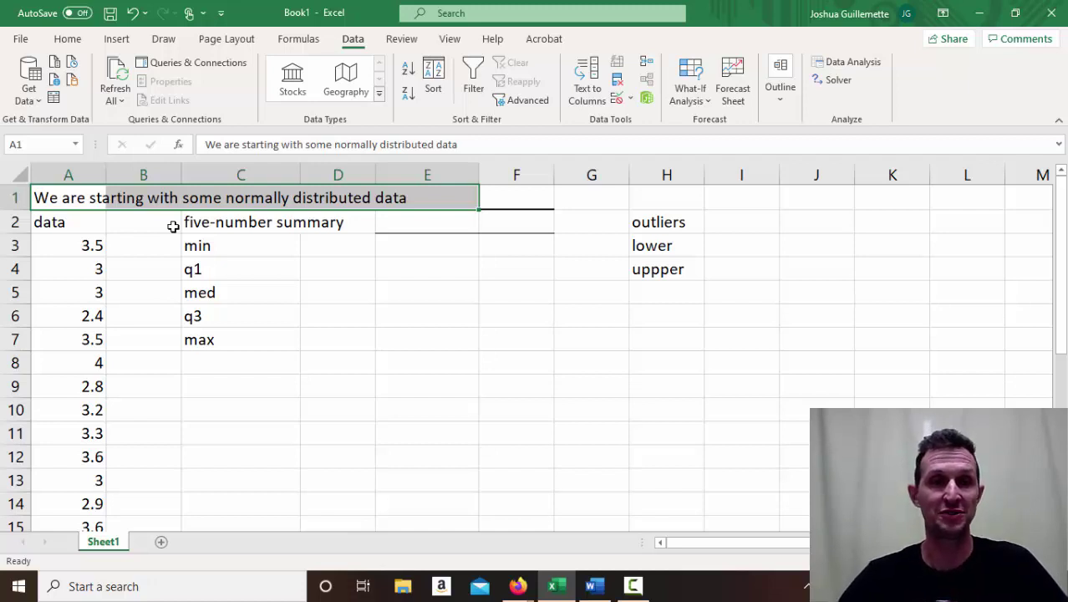
{"action": "left_click", "coordinate": [61, 224]}
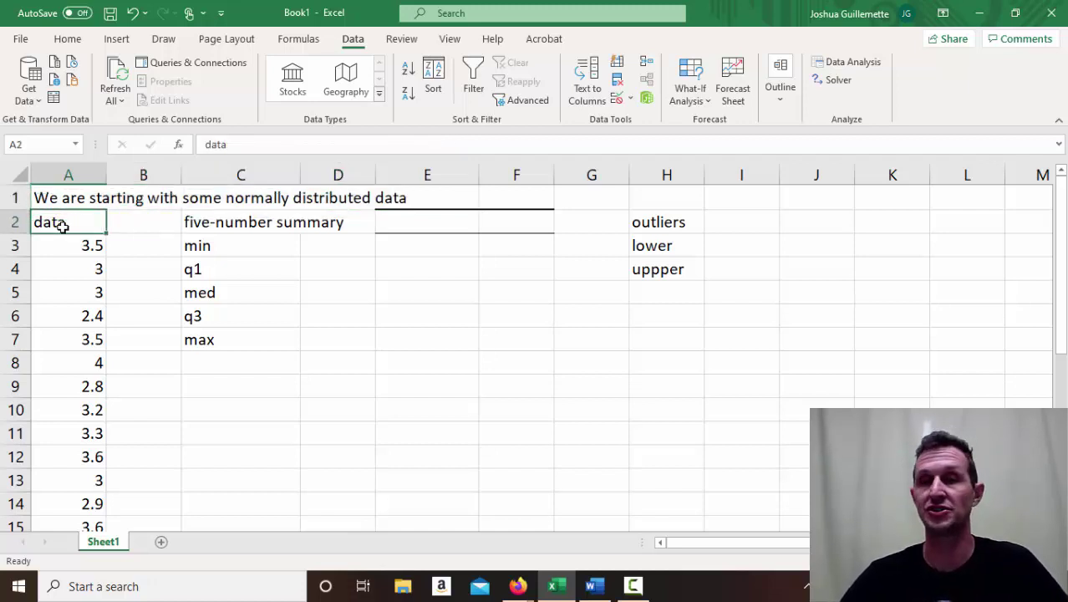
{"action": "left_click_drag", "start_coordinate": [62, 243], "coordinate": [68, 482]}
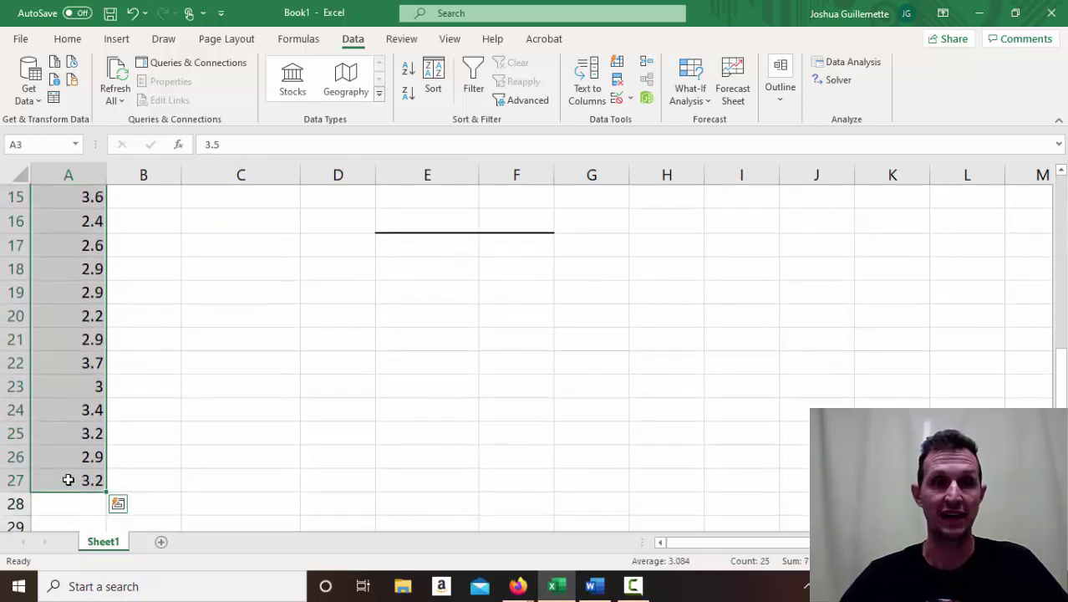
{"action": "left_click_drag", "start_coordinate": [1061, 378], "coordinate": [1060, 359]}
{"action": "left_click_drag", "start_coordinate": [202, 223], "coordinate": [318, 222]}
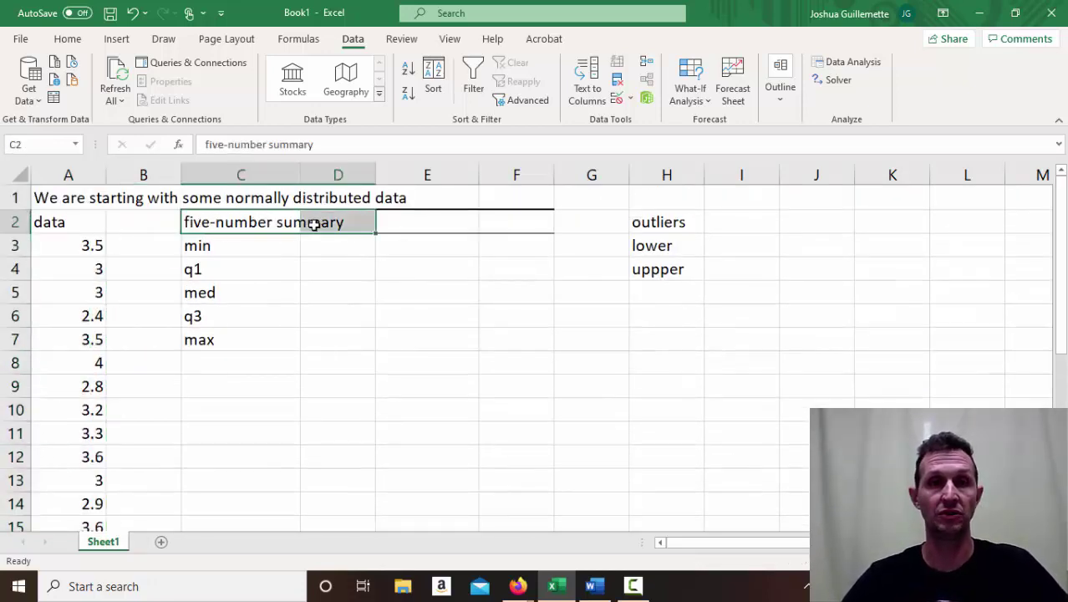
{"action": "left_click", "coordinate": [234, 246]}
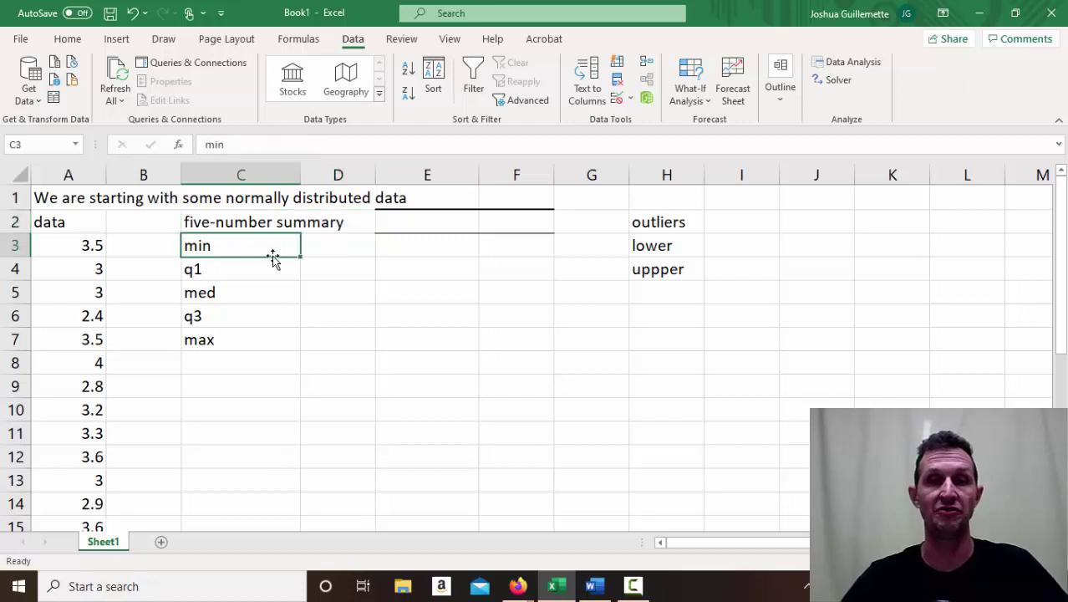
- Calculate the minimum of the data in cell D3 with the formula =MIN(A3:A27)
{"action": "left_click", "coordinate": [339, 244]}
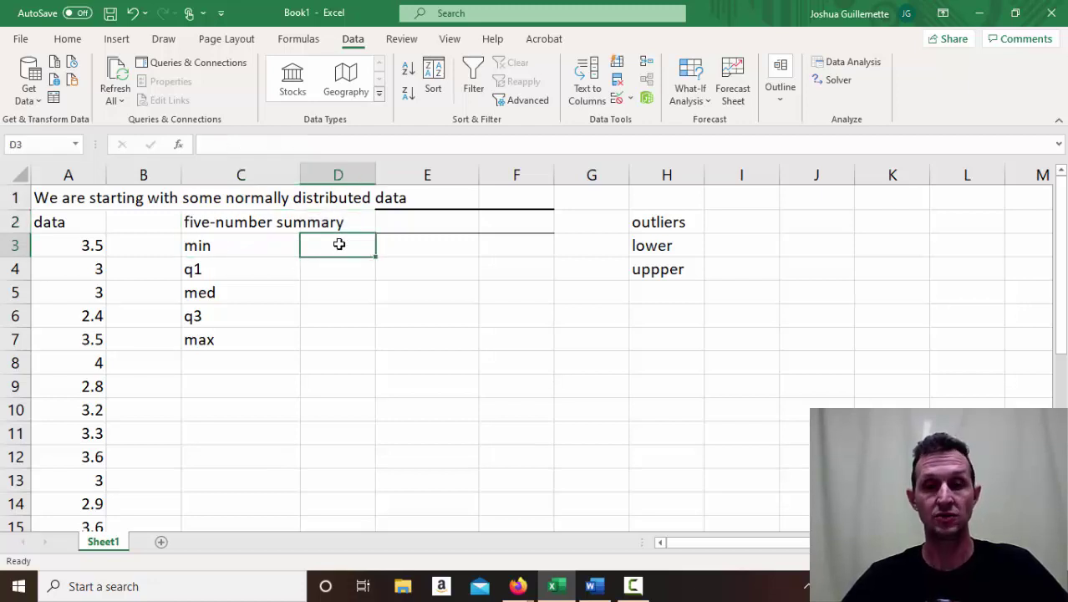
{"action": "type", "text": "="}
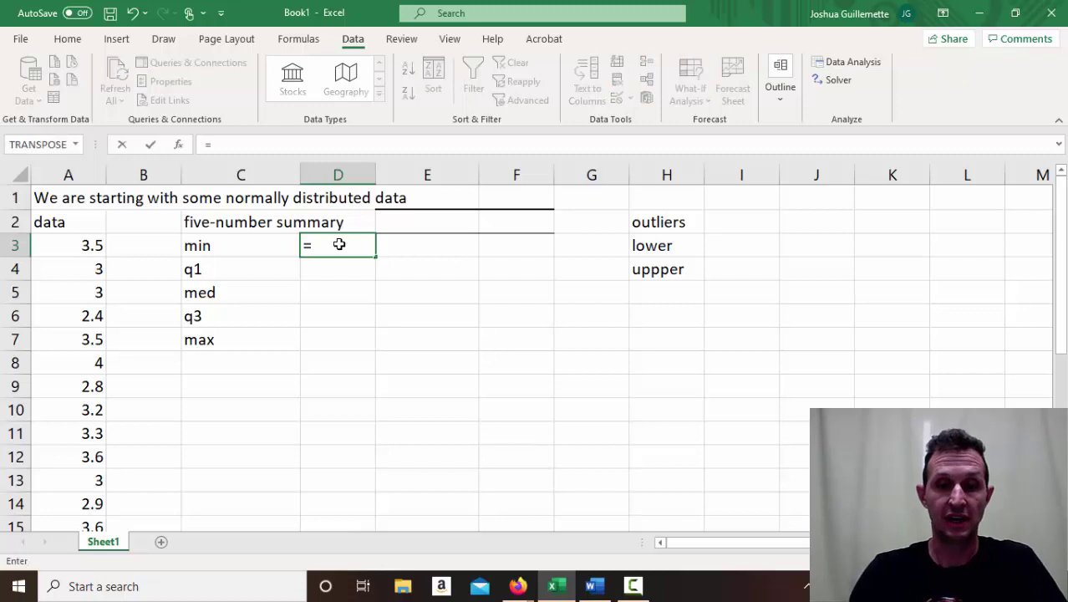
{"action": "type", "text": "min"}
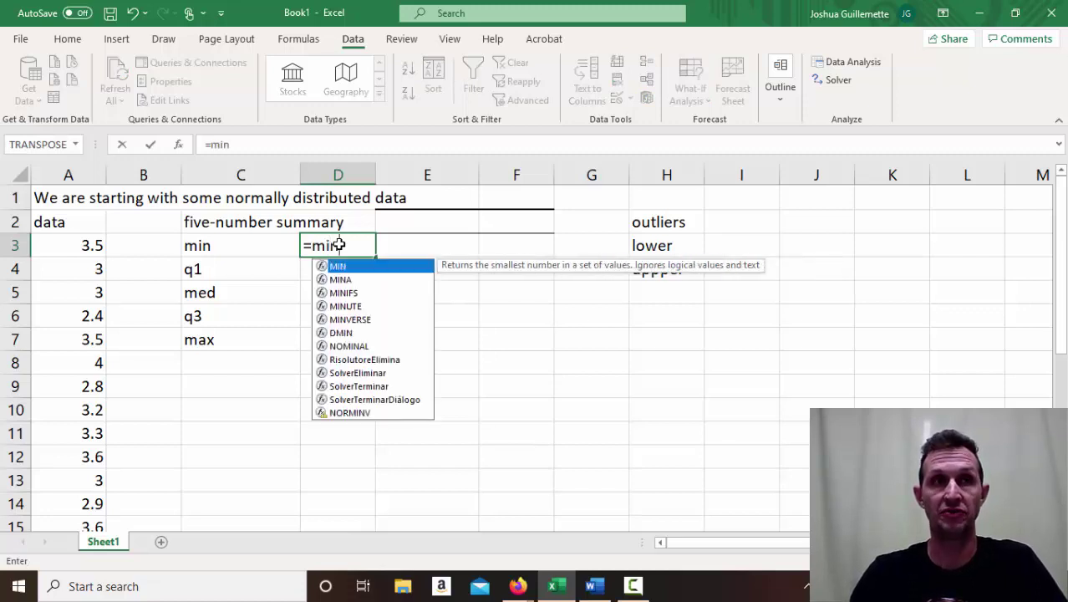
{"action": "type", "text": "("}
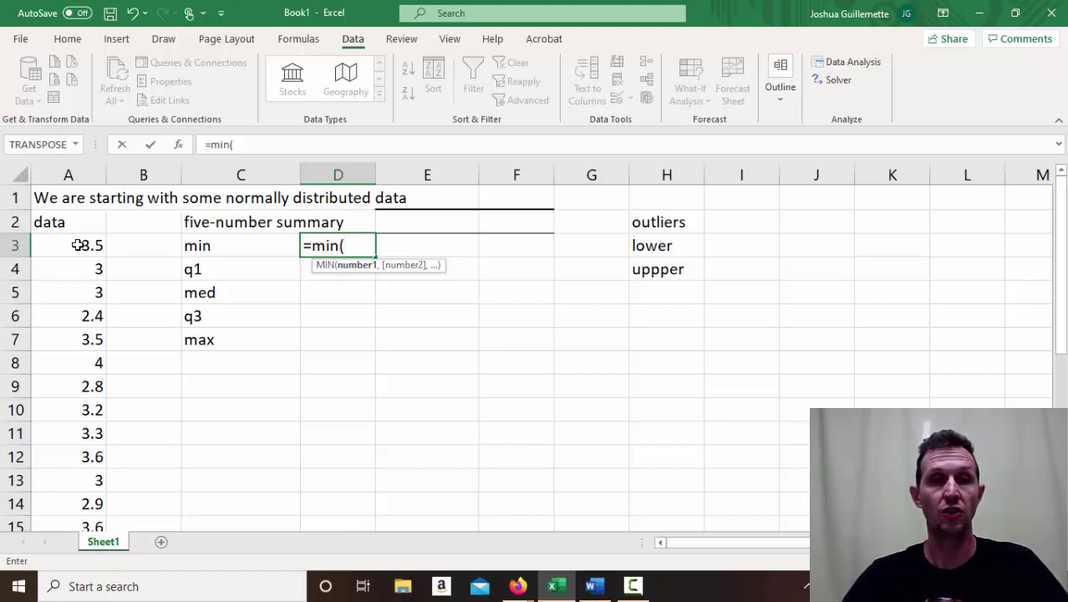
{"action": "left_click_drag", "start_coordinate": [77, 245], "coordinate": [84, 508]}
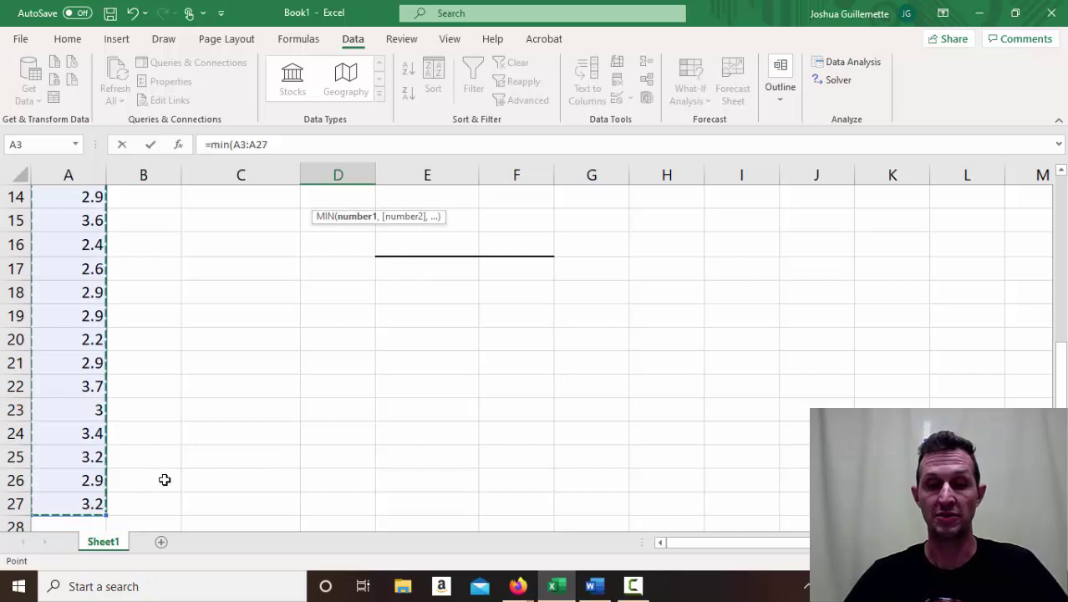
{"action": "type", "text": ")"}
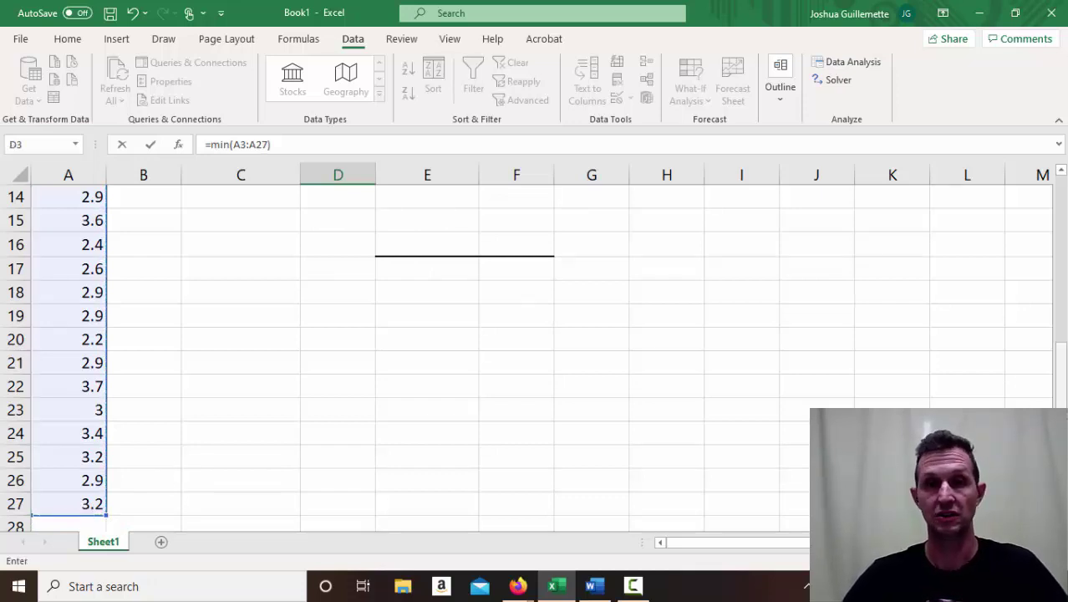
{"action": "scroll", "coordinate": [535, 358], "scroll_direction": "up", "scroll_amount": 5}
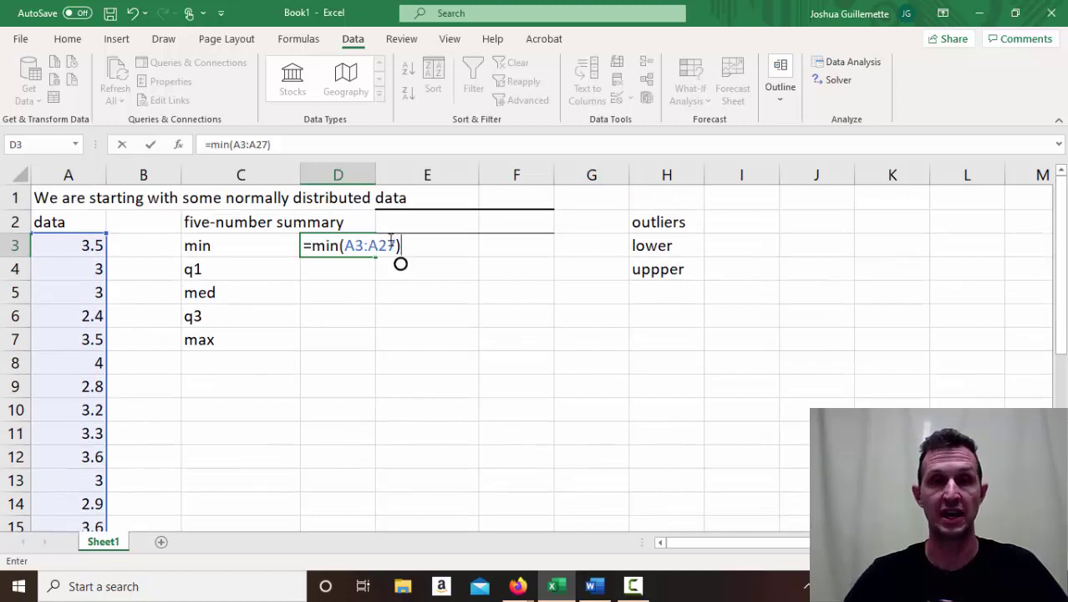
{"action": "key", "text": "Return"}
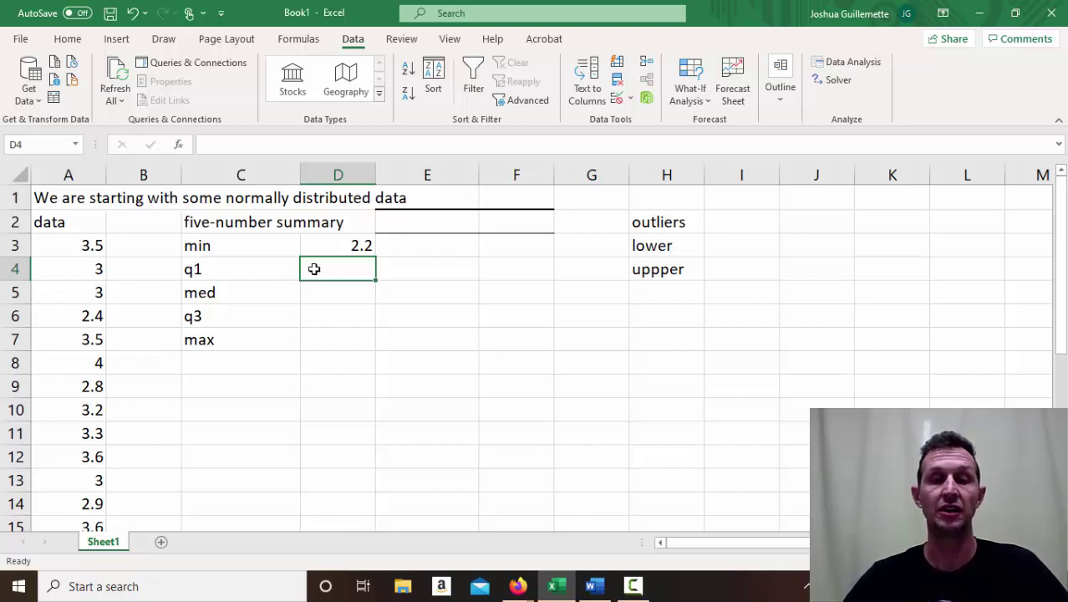
- Review the formula behind the minimum in cell D3 without changing it
{"action": "left_click", "coordinate": [352, 240]}
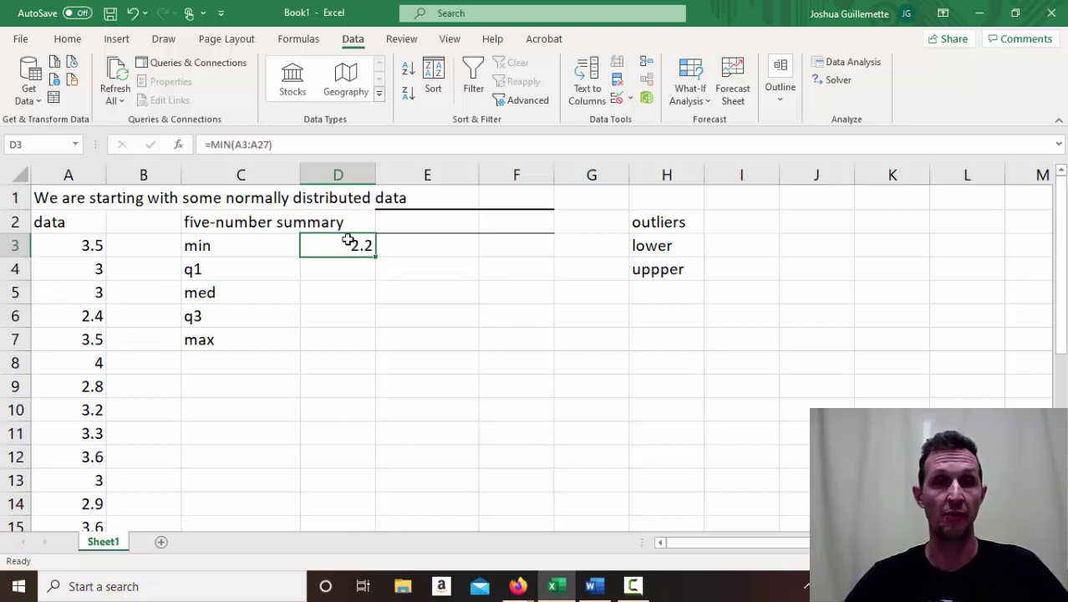
{"action": "left_click", "coordinate": [238, 144]}
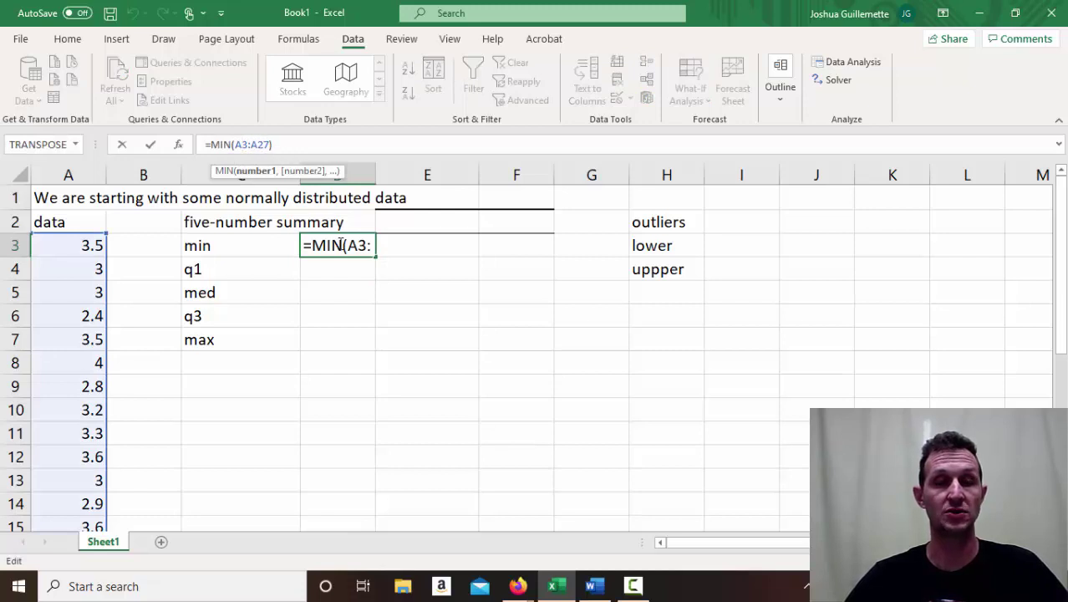
{"action": "key", "text": "Return"}
- Calculate the first quartile in cell D4 with the formula =QUARTILE.INC(A3:A27,1)
{"action": "type", "text": "="}
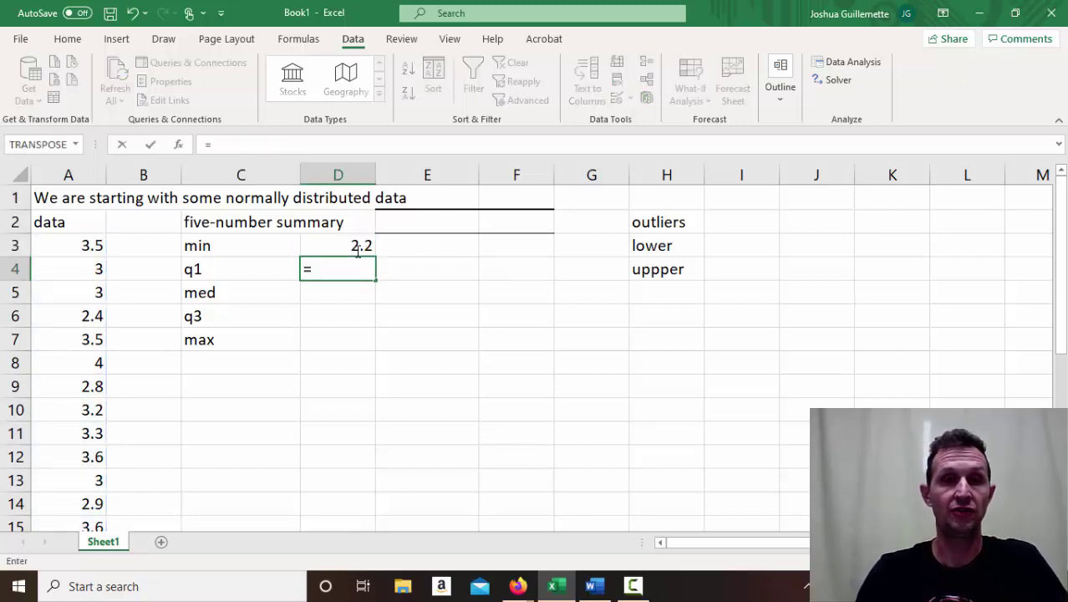
{"action": "type", "text": "qu"}
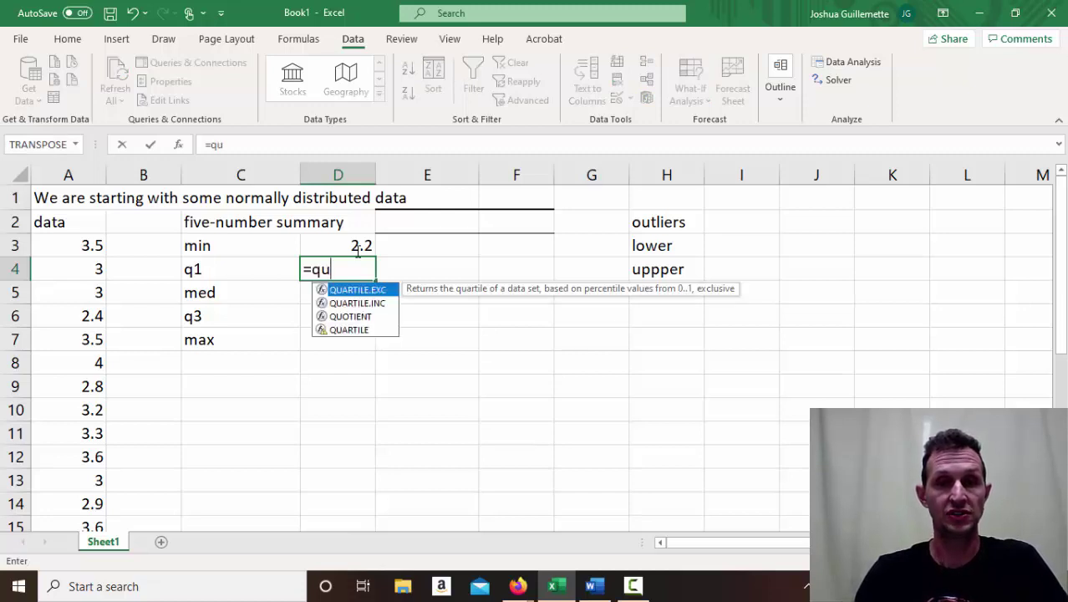
{"action": "left_click", "coordinate": [359, 303]}
{"action": "double_click", "coordinate": [359, 303]}
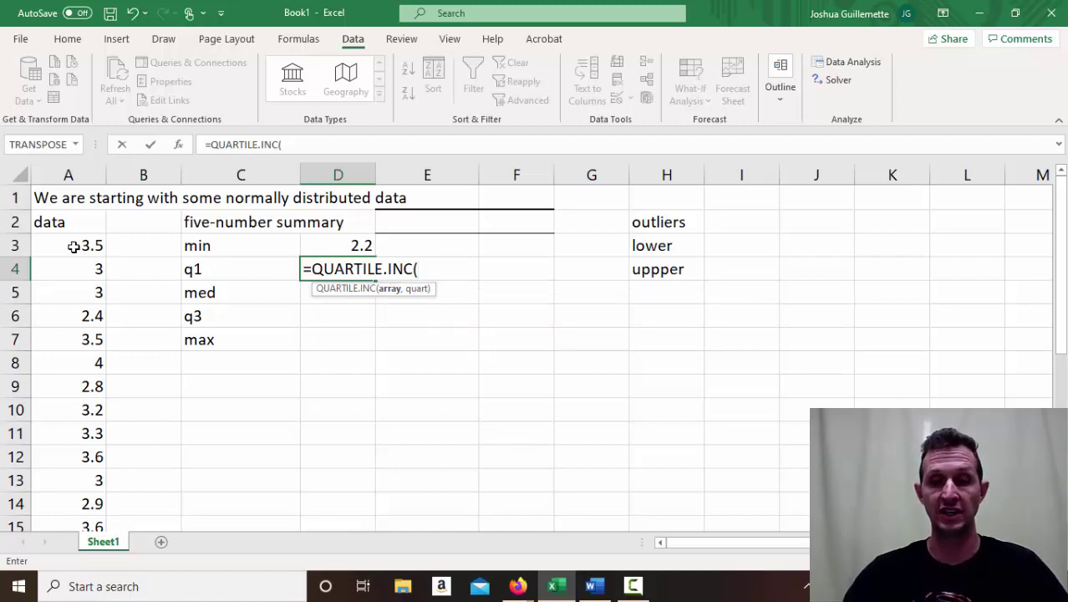
{"action": "type", "text": "A#"}
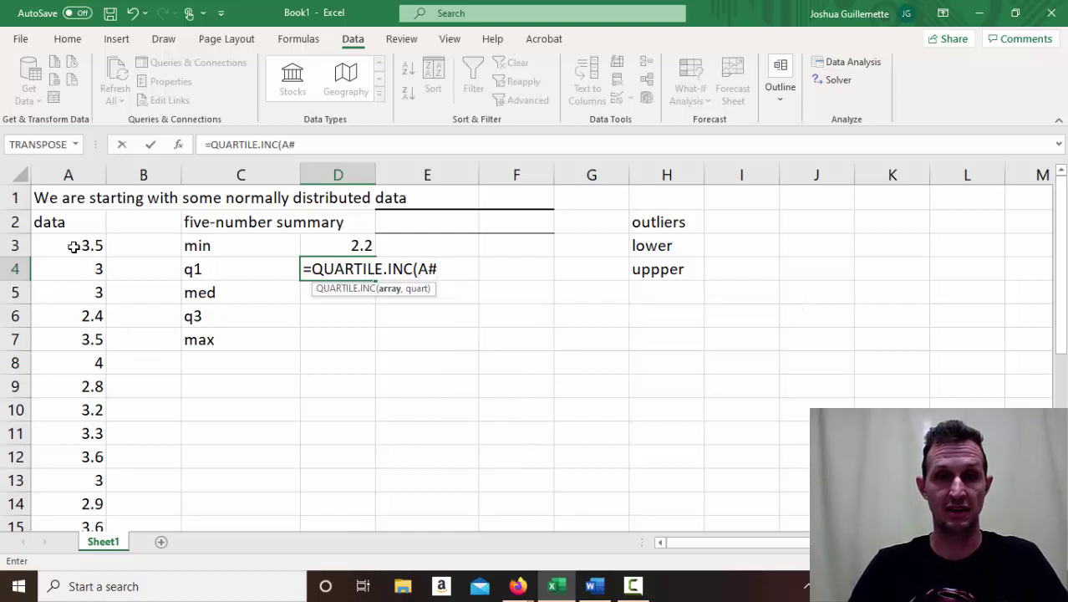
{"action": "key", "text": "BackSpace"}
{"action": "type", "text": "3"}
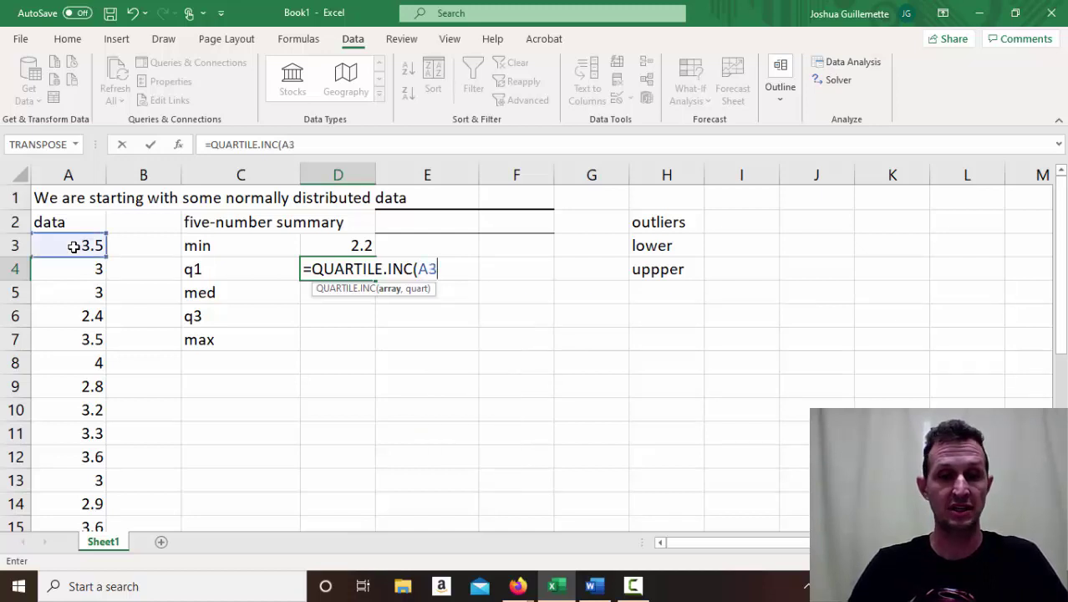
{"action": "type", "text": ":A27"}
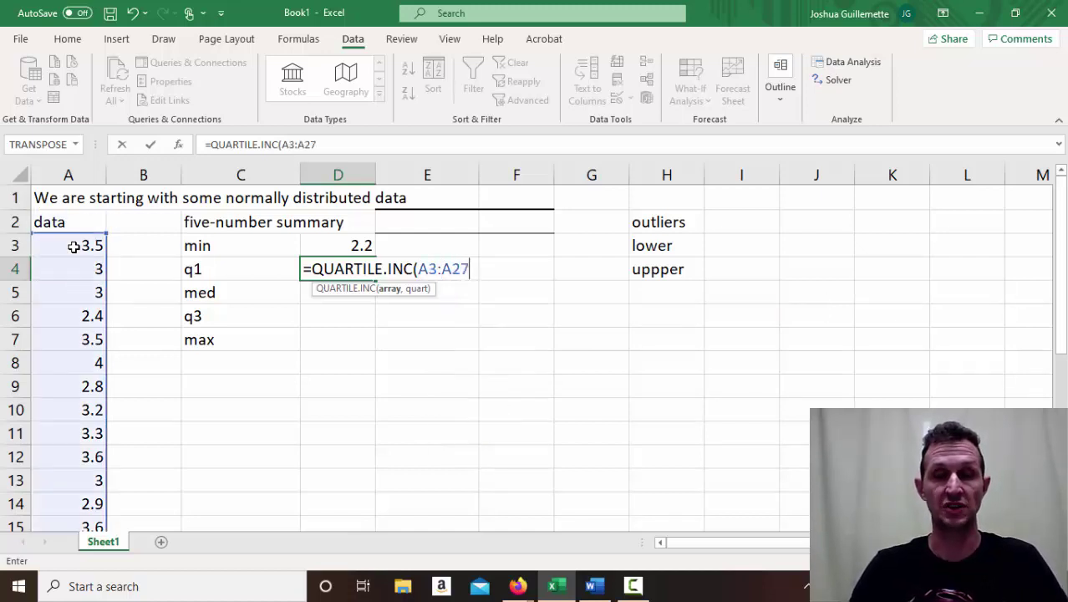
{"action": "type", "text": ","}
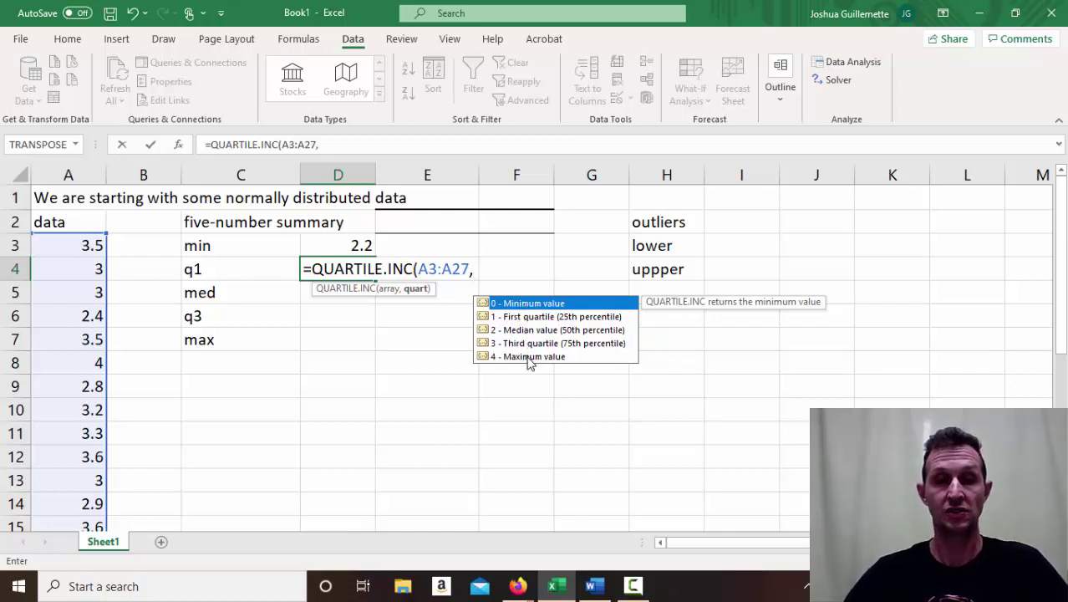
{"action": "left_click", "coordinate": [516, 317]}
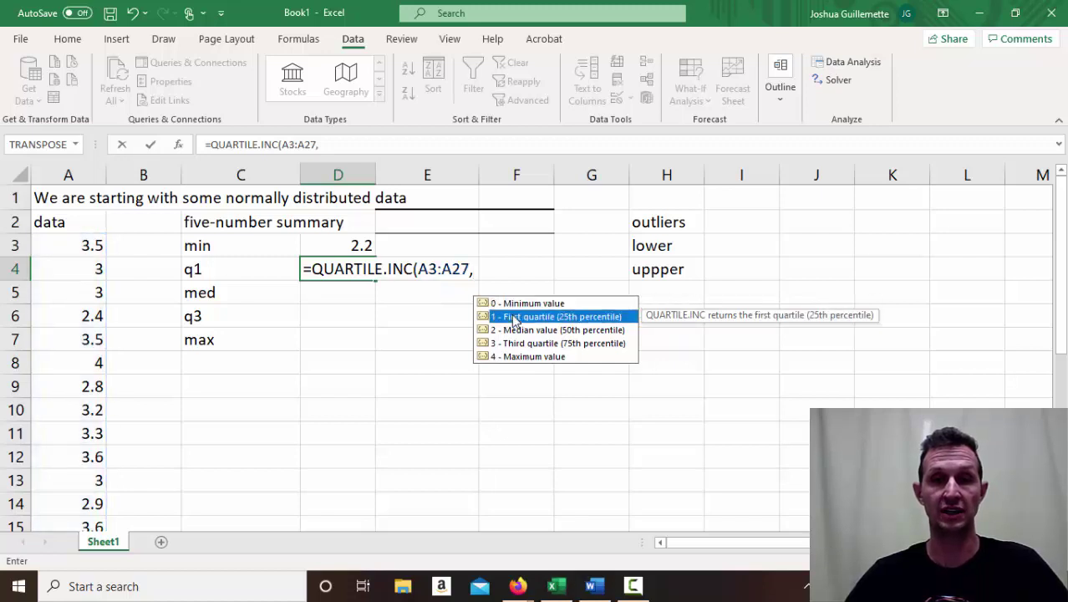
{"action": "double_click", "coordinate": [515, 318]}
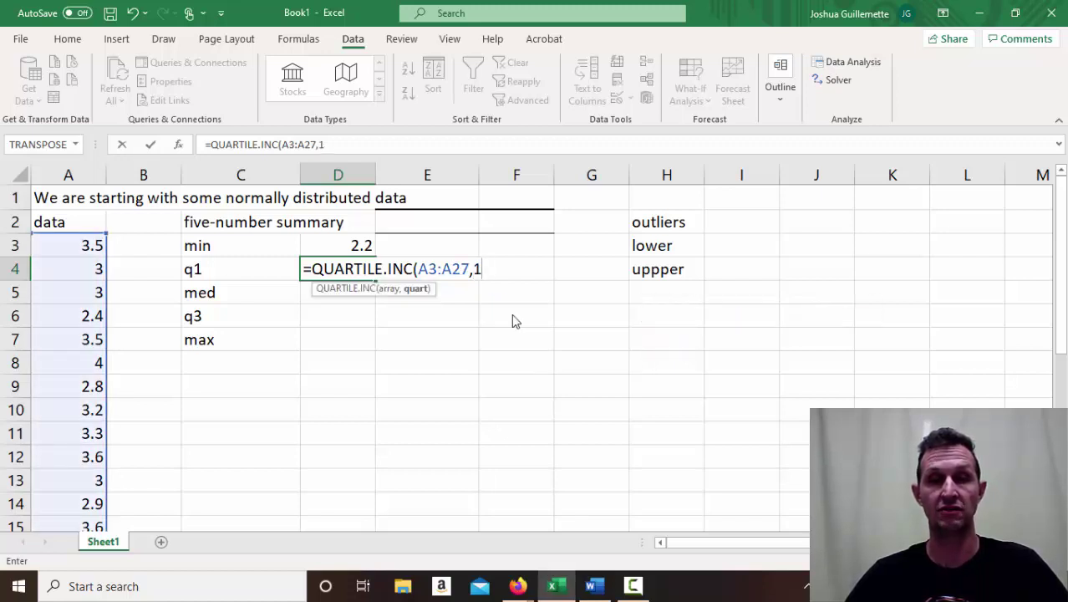
{"action": "type", "text": ")"}
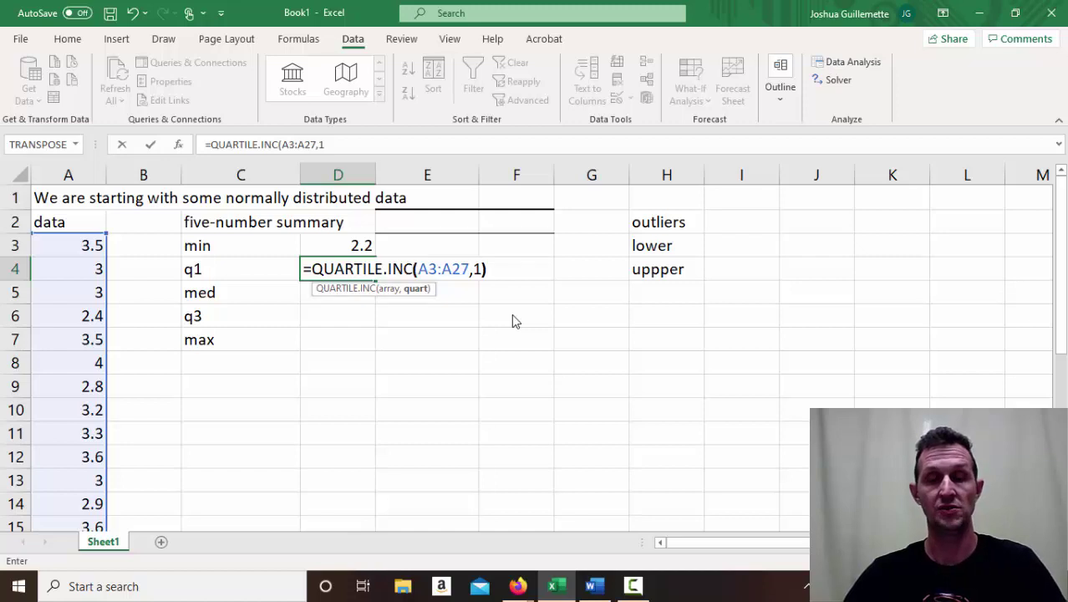
{"action": "key", "text": "Return"}
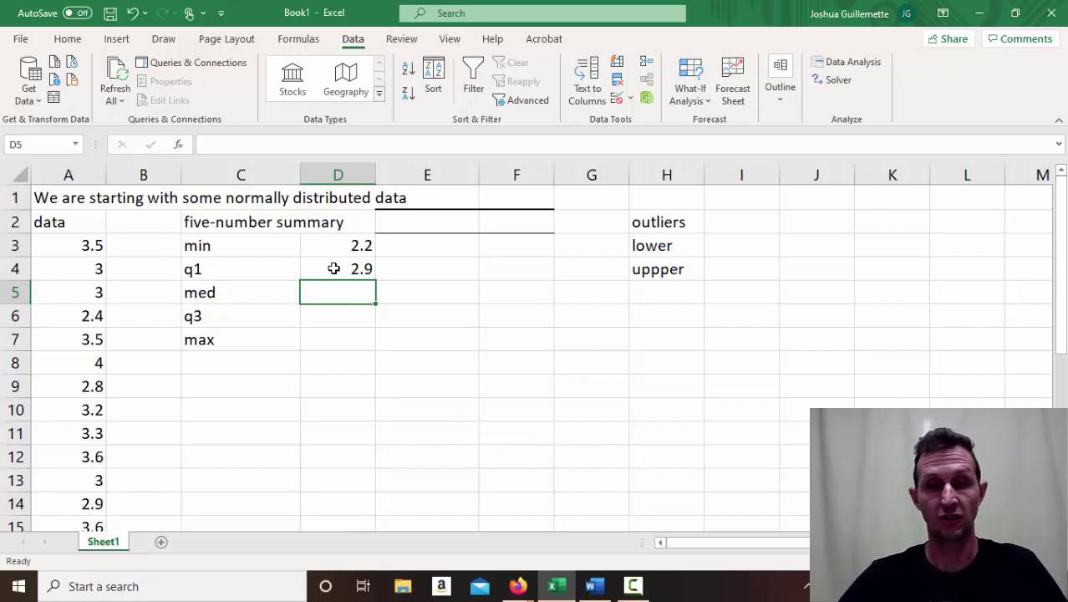
- Calculate the median of the data in cell D5 with the formula =MEDIAN(A3:A27)
{"action": "type", "text": "=med"}
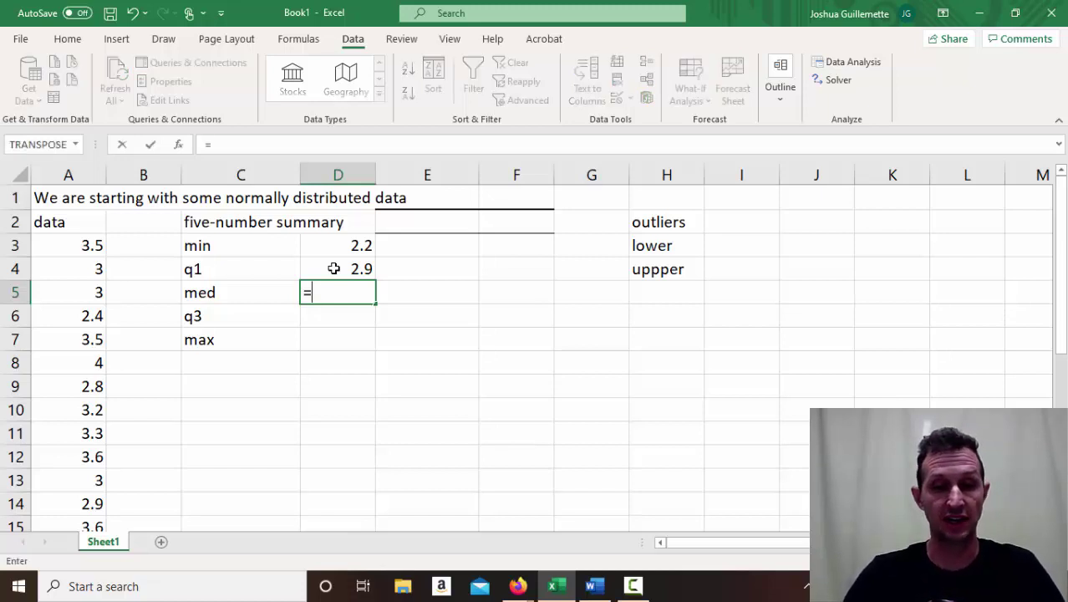
{"action": "key", "text": "Tab"}
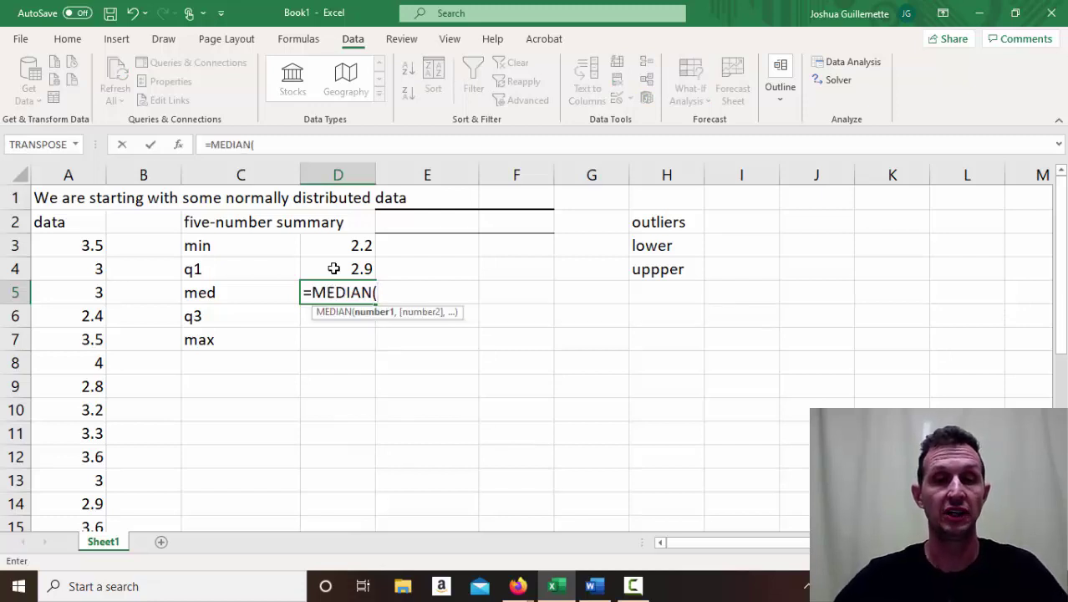
{"action": "left_click", "coordinate": [334, 268]}
{"action": "key", "text": "BackSpace"}
{"action": "key", "text": "BackSpace"}
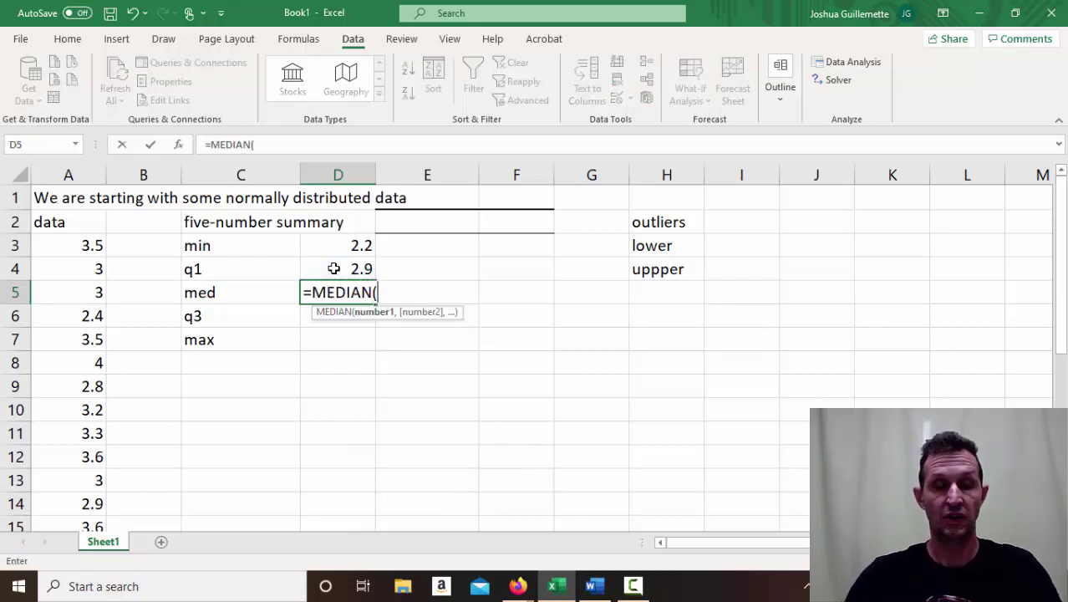
{"action": "type", "text": "A3:A27_"}
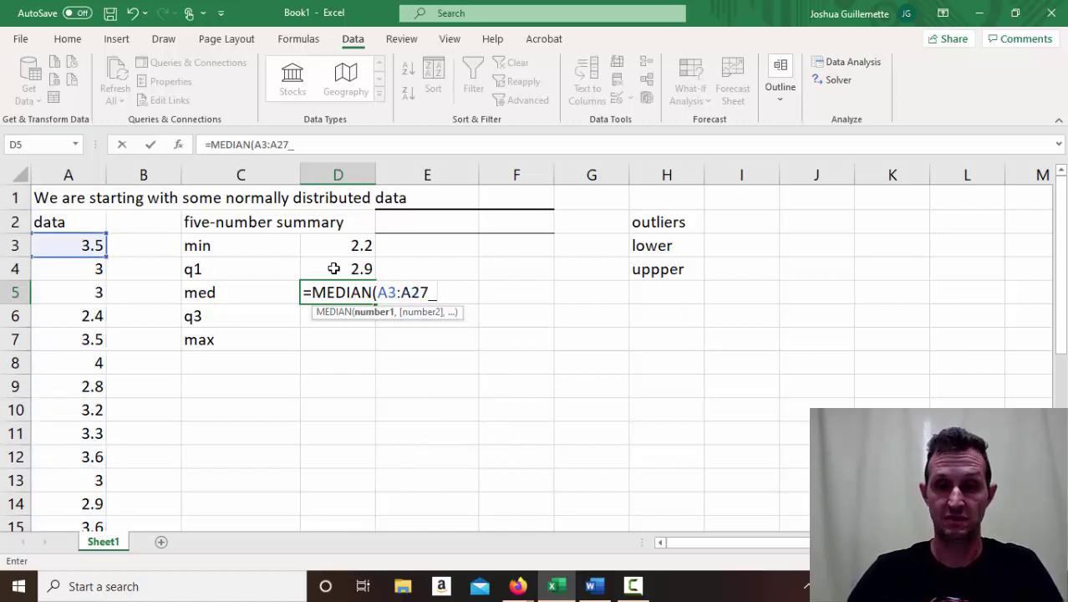
{"action": "key", "text": "BackSpace"}
{"action": "type", "text": ")"}
{"action": "key", "text": "Return"}
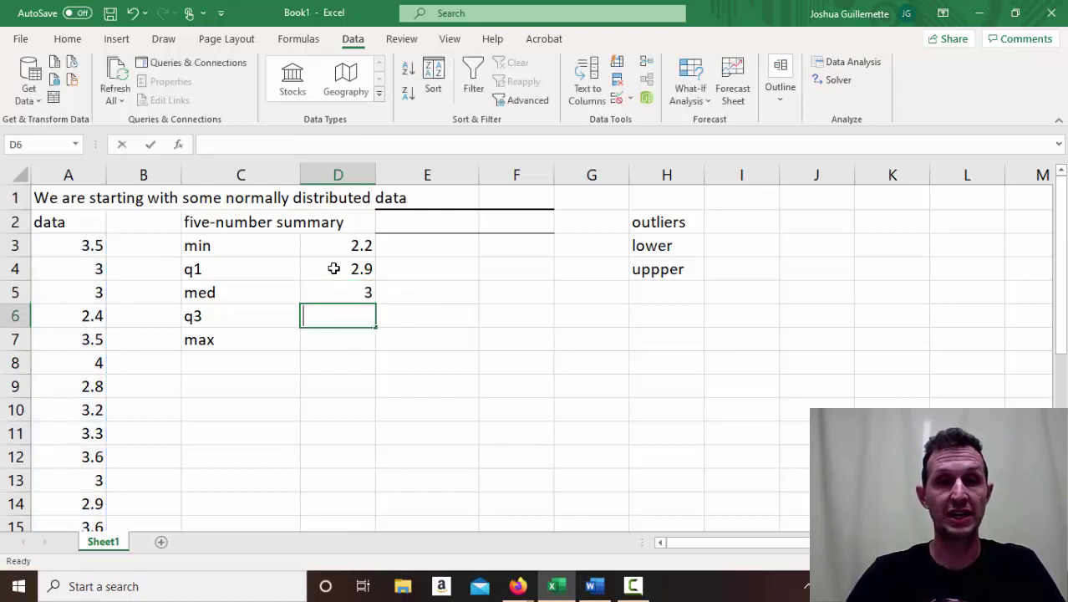
- Calculate the third quartile in cell D6 with the formula =QUARTILE.INC(A3:A27,3)
{"action": "type", "text": "=Qua"}
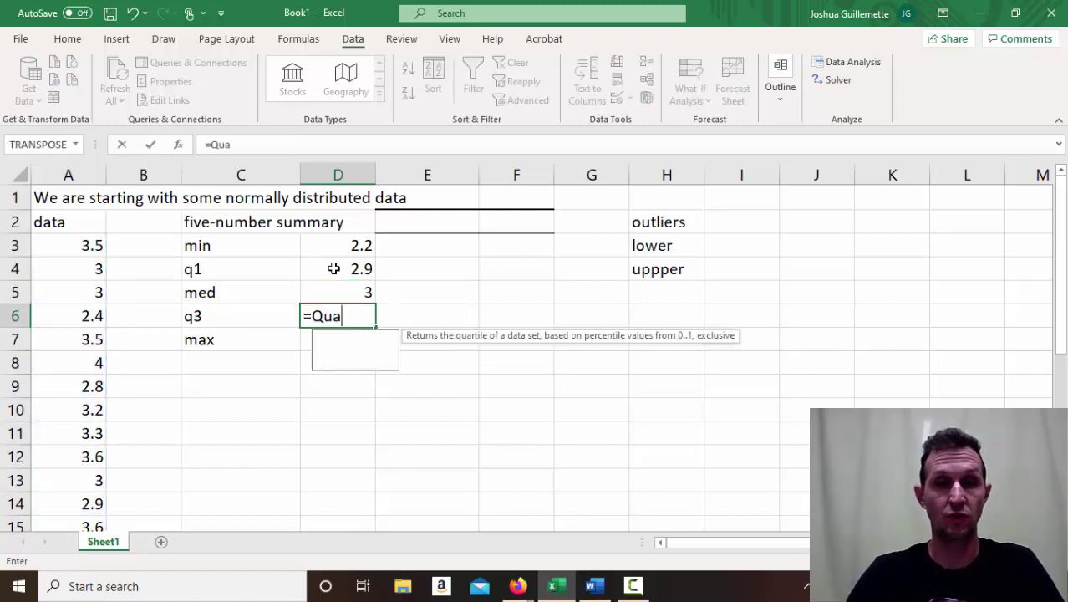
{"action": "key", "text": "Down"}
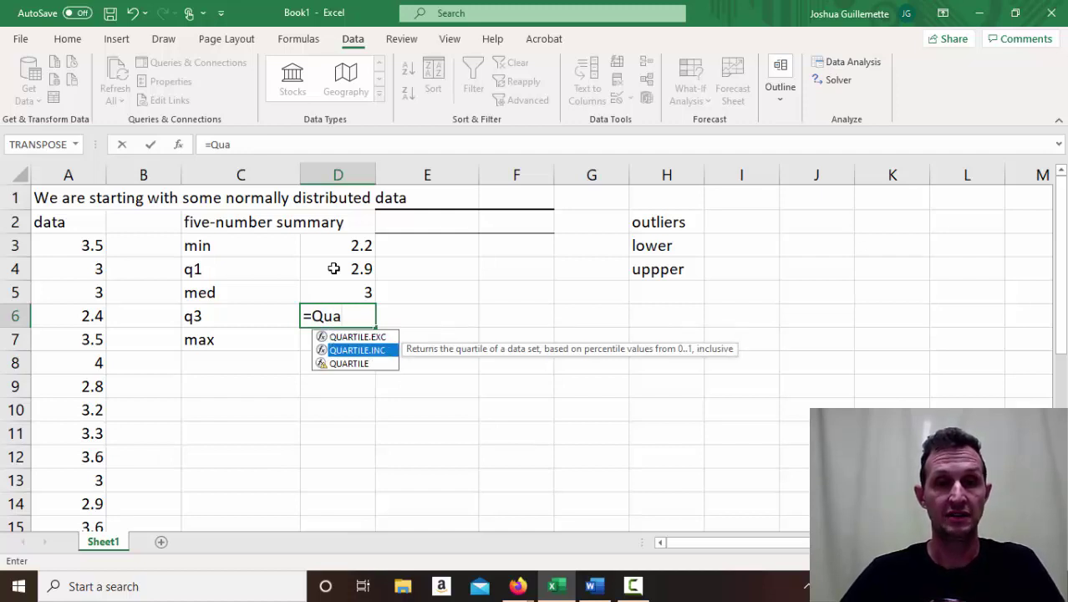
{"action": "key", "text": "Tab"}
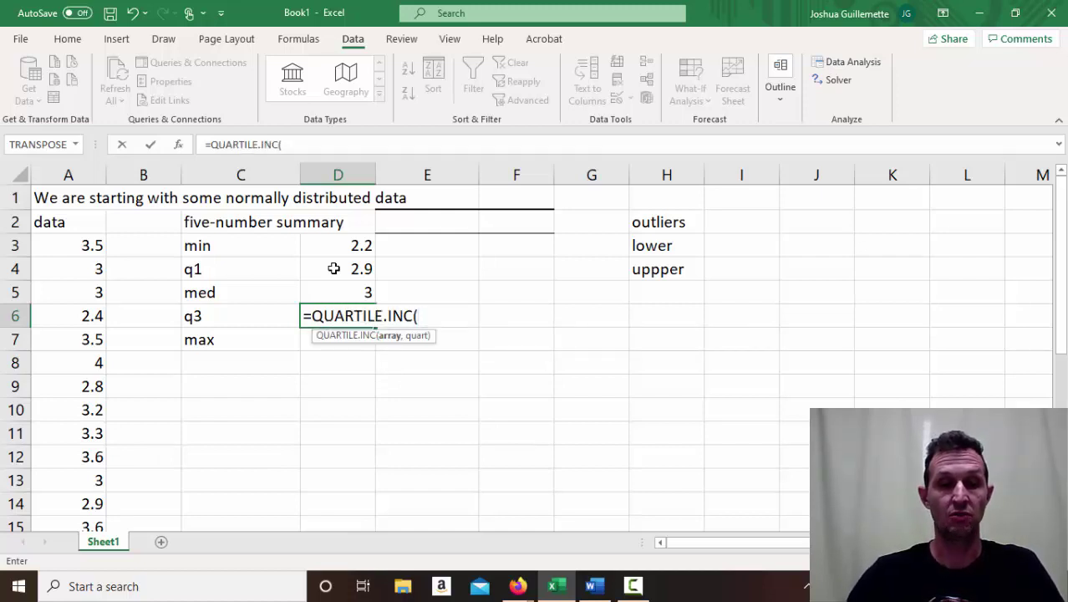
{"action": "type", "text": "A"}
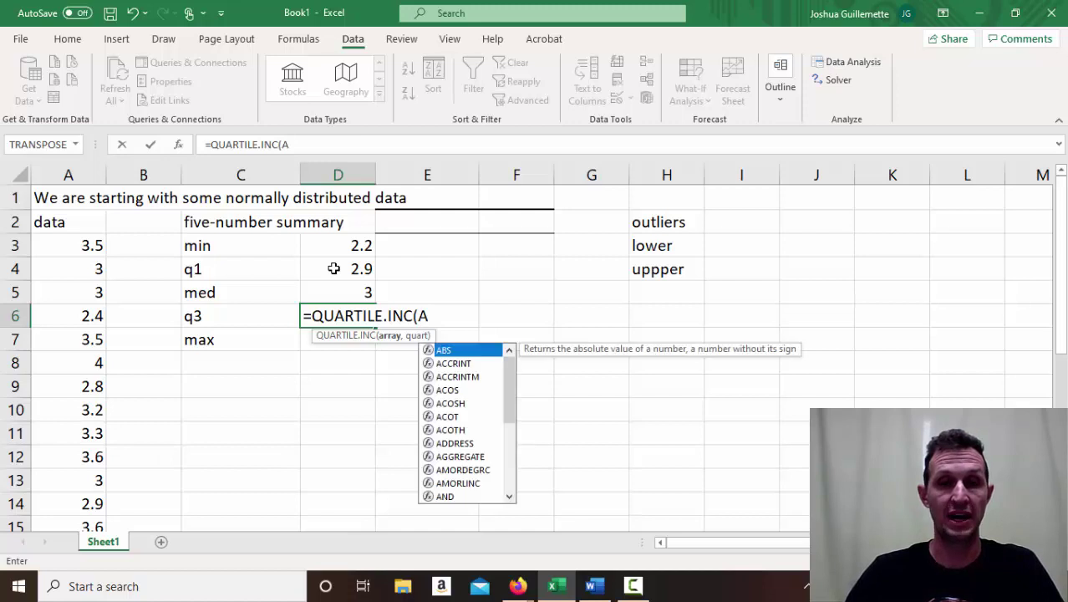
{"action": "type", "text": "3 A27"}
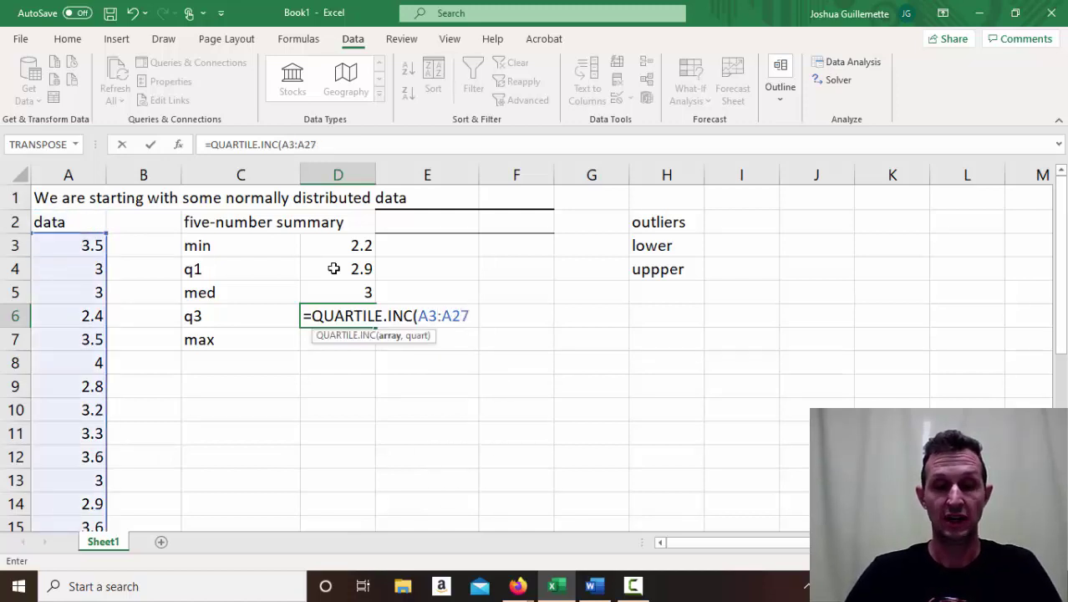
{"action": "type", "text": ","}
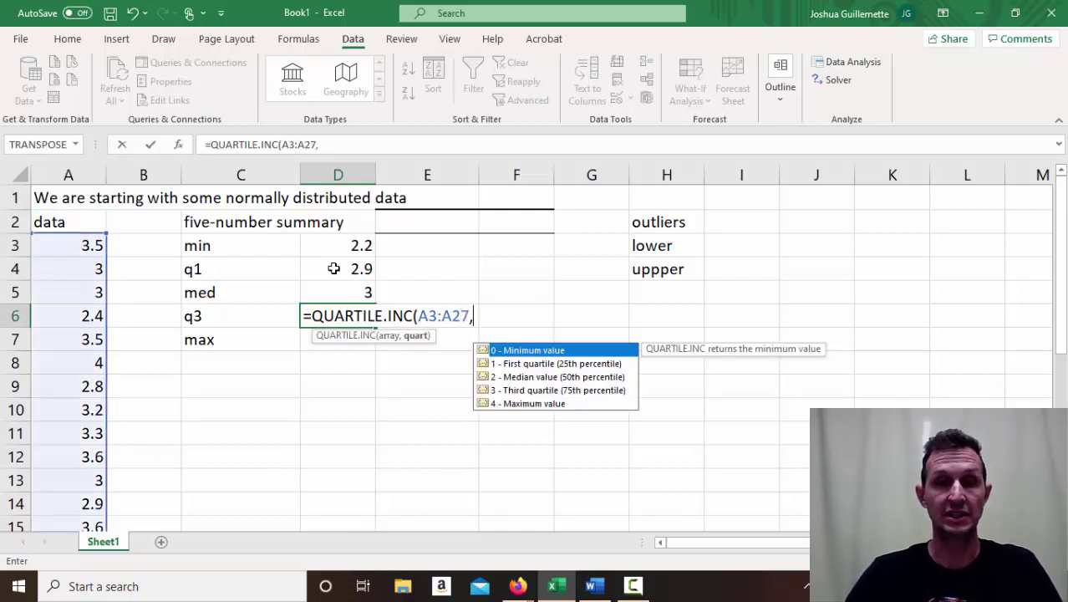
{"action": "double_click", "coordinate": [524, 392]}
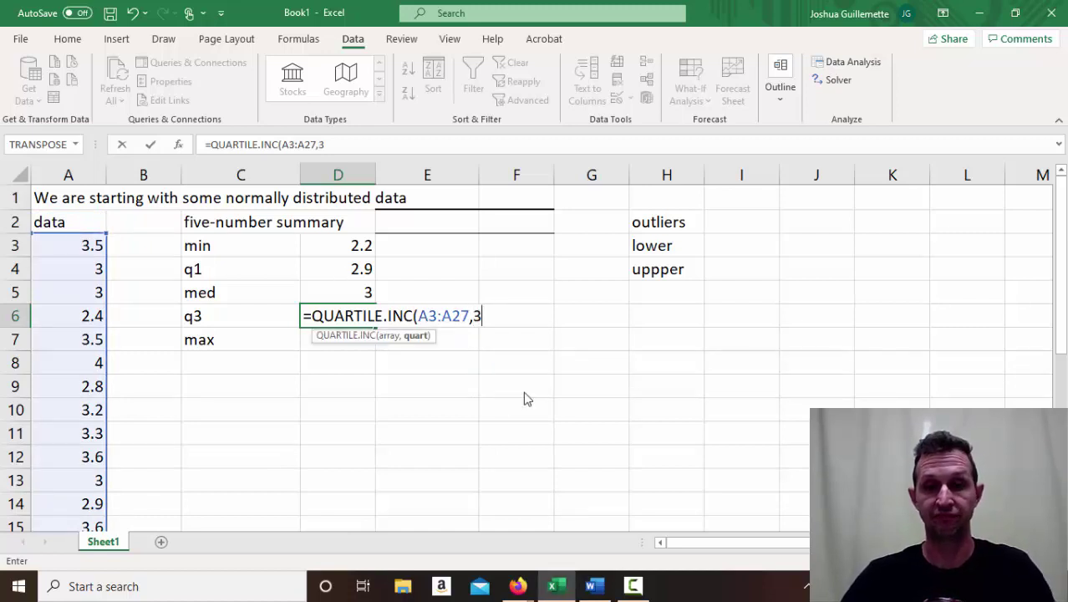
{"action": "type", "text": ")"}
{"action": "key", "text": "Return"}
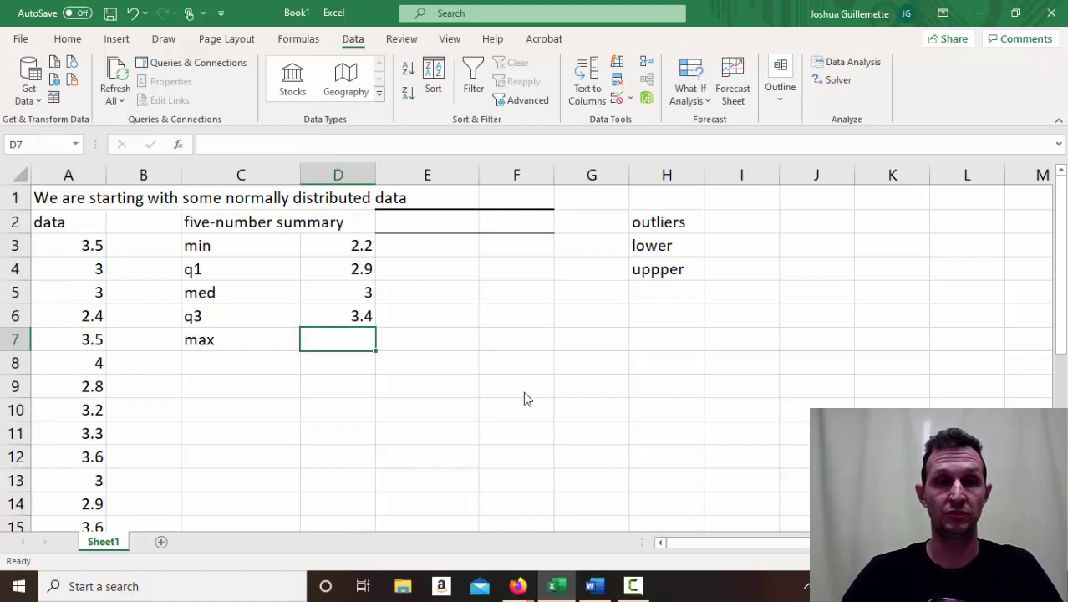
- Calculate the maximum in cell D7 with the formula =MAX(A3:A27), and select the five summary values in D3:D7
{"action": "type", "text": "=max"}
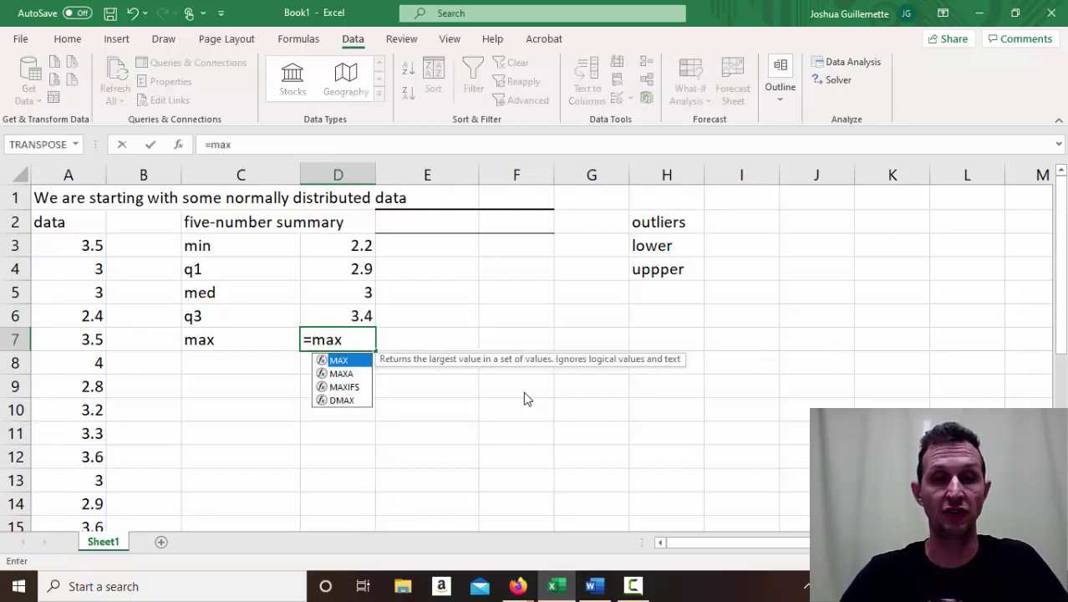
{"action": "key", "text": "Tab"}
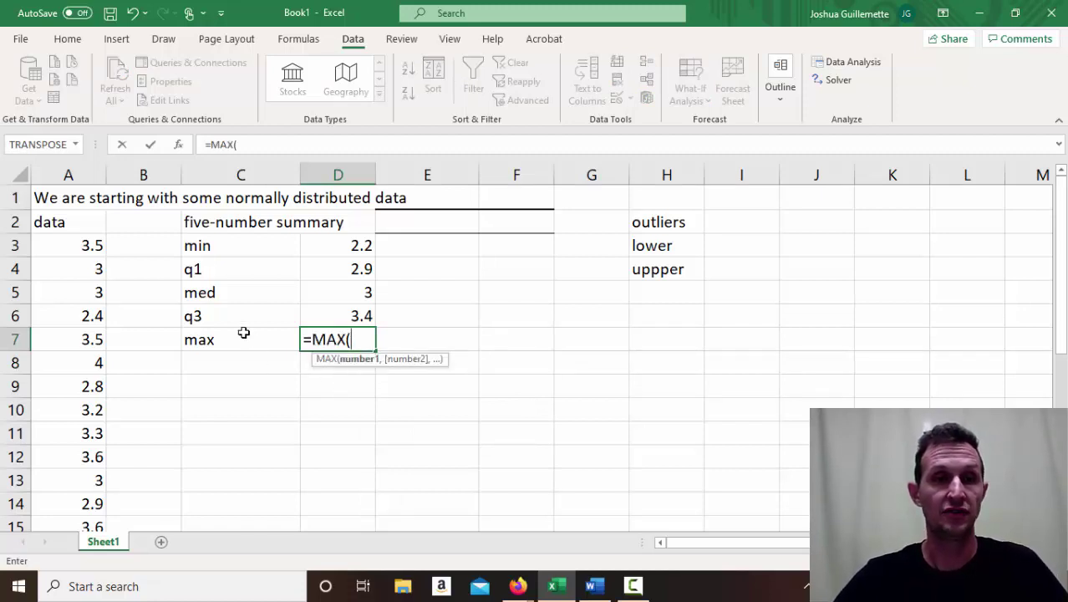
{"action": "type", "text": "A"}
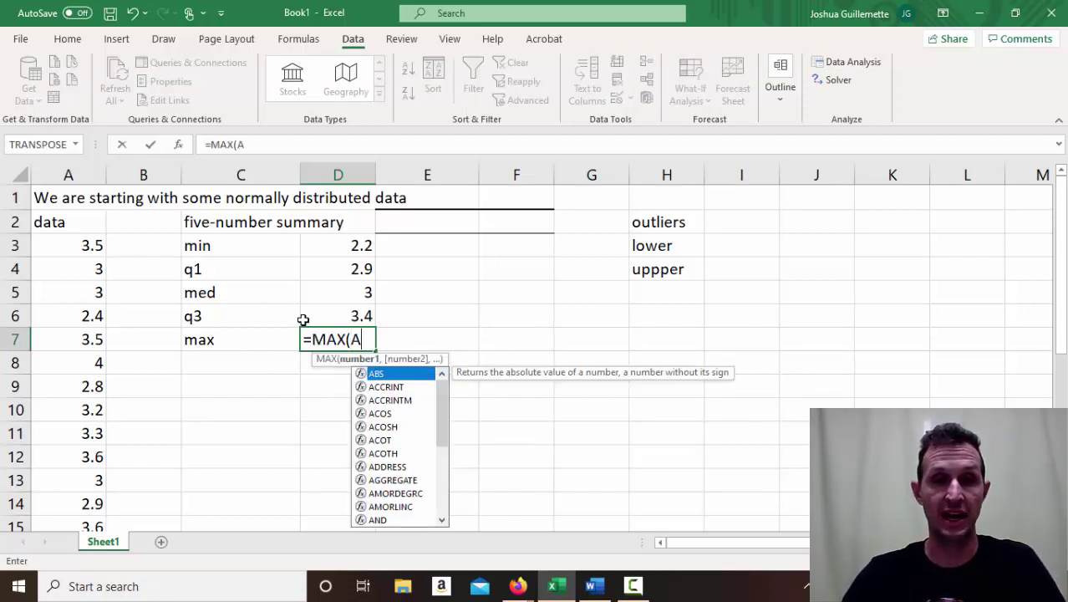
{"action": "type", "text": "3:a"}
{"action": "key", "text": "BackSpace"}
{"action": "type", "text": "27"}
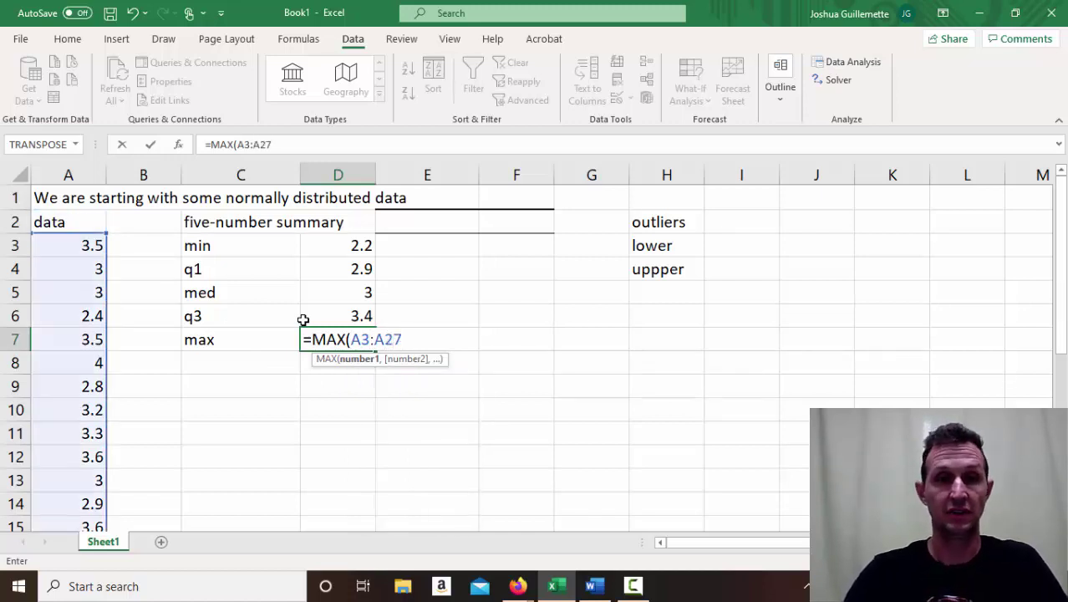
{"action": "key", "text": "Return"}
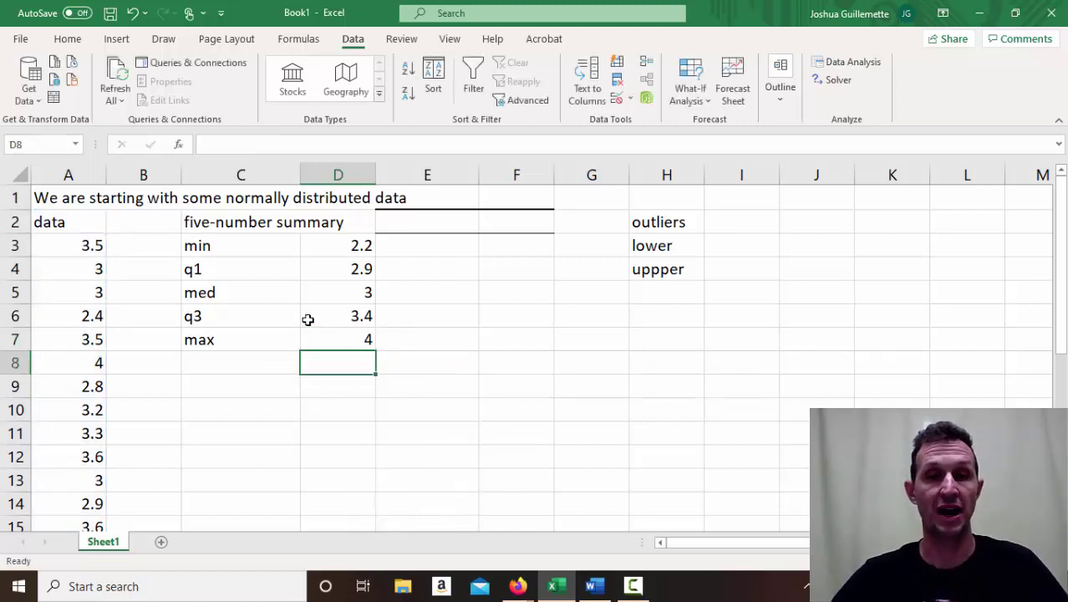
{"action": "left_click_drag", "start_coordinate": [339, 246], "coordinate": [329, 341]}
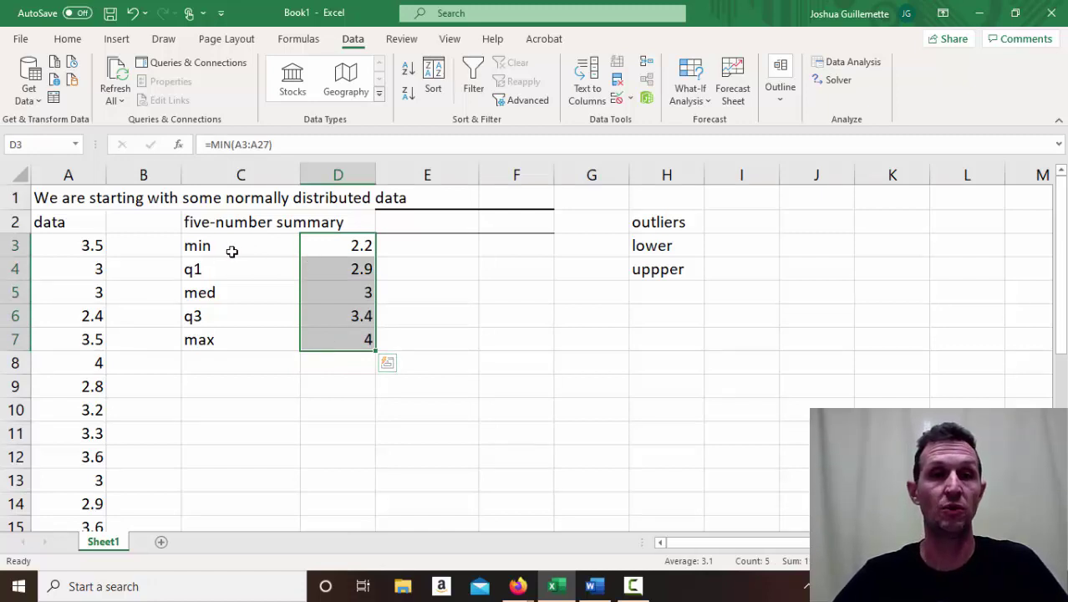
- Replace the five-number summary labels in C3:C7 with the quartile numbers 0, 1, 2, 3 and 4
{"action": "left_click", "coordinate": [220, 250]}
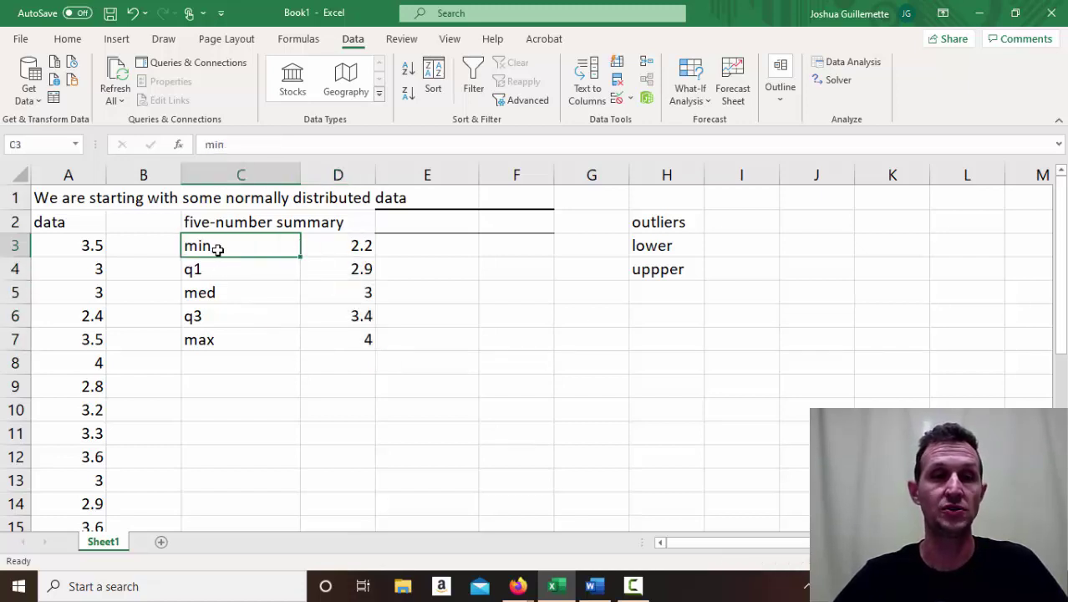
{"action": "type", "text": "0"}
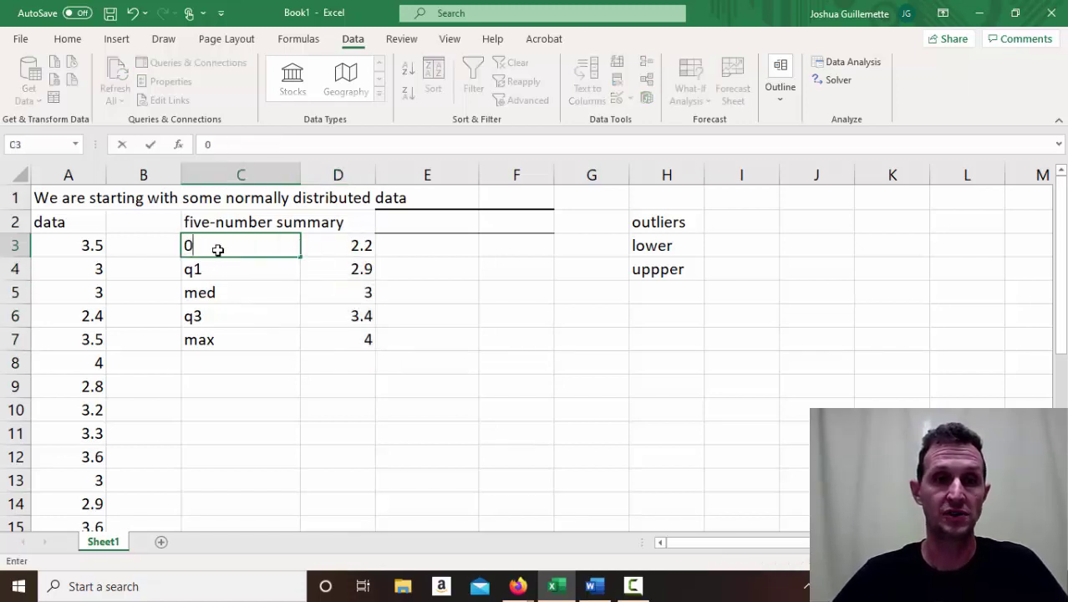
{"action": "key", "text": "Return"}
{"action": "type", "text": "1"}
{"action": "key", "text": "Return"}
{"action": "type", "text": "2"}
{"action": "key", "text": "Return"}
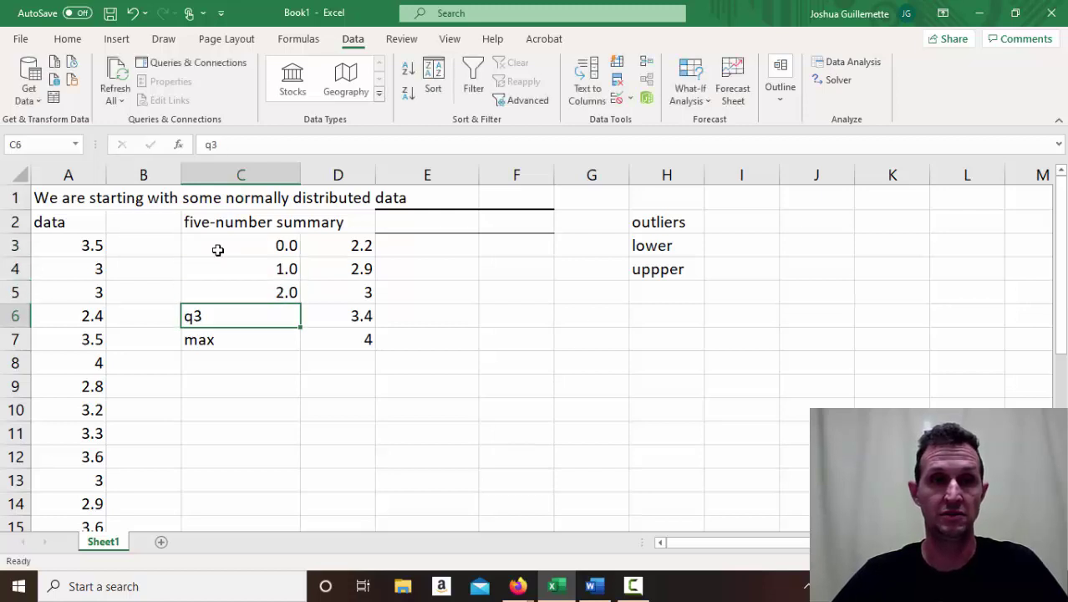
{"action": "type", "text": "3"}
{"action": "key", "text": "Return"}
{"action": "type", "text": "4"}
{"action": "key", "text": "Return"}
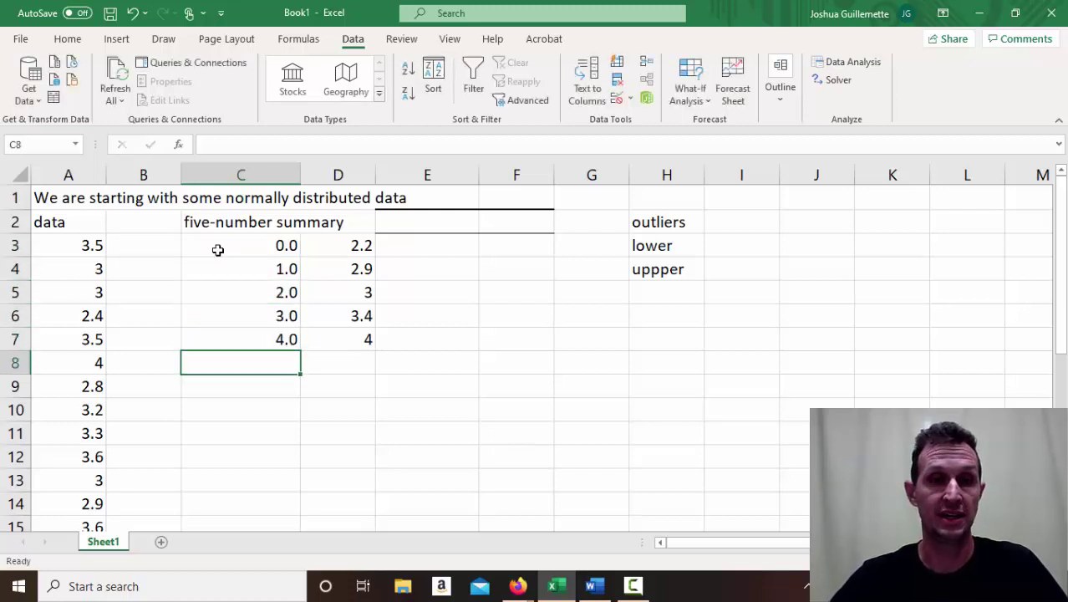
- Replace the minimum formula in cell D3 with =QUARTILE.INC(A3:A27,C3), taking the quartile number from cell C3
{"action": "left_click", "coordinate": [344, 246]}
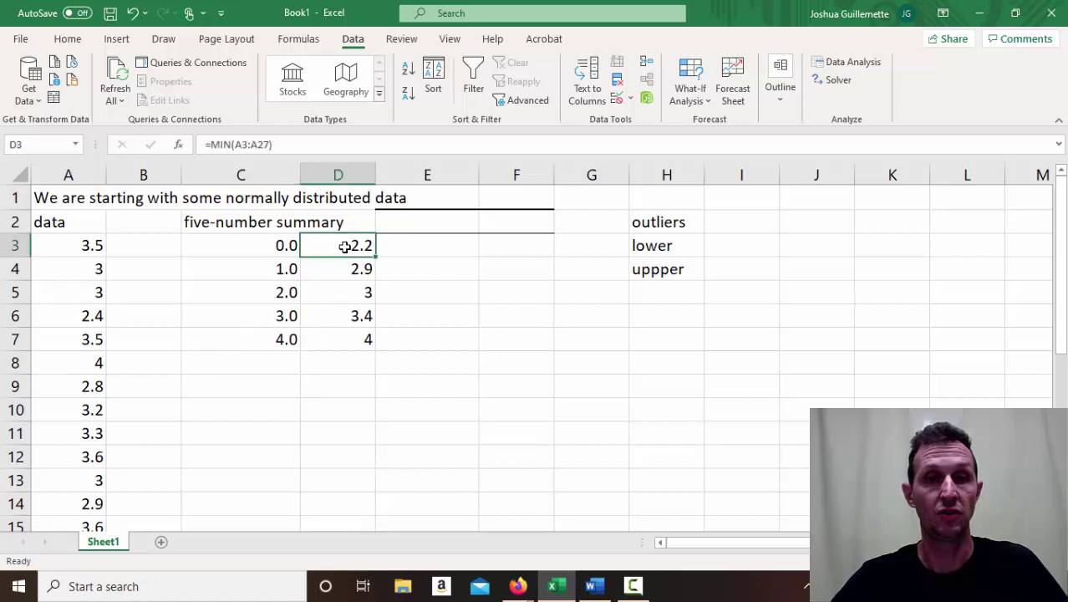
{"action": "type", "text": "=qua"}
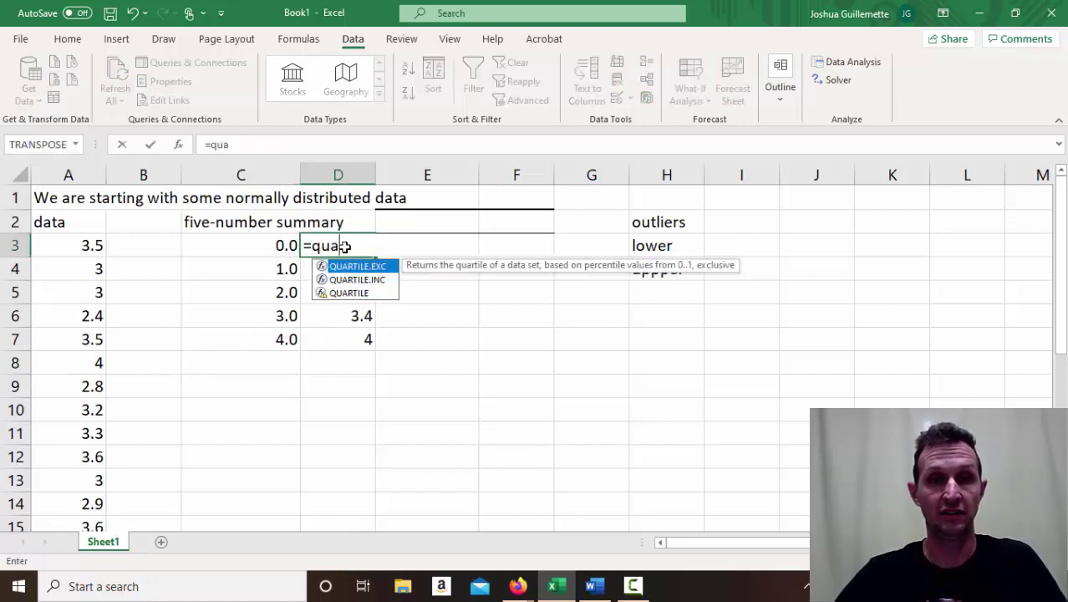
{"action": "key", "text": "Down"}
{"action": "key", "text": "Tab"}
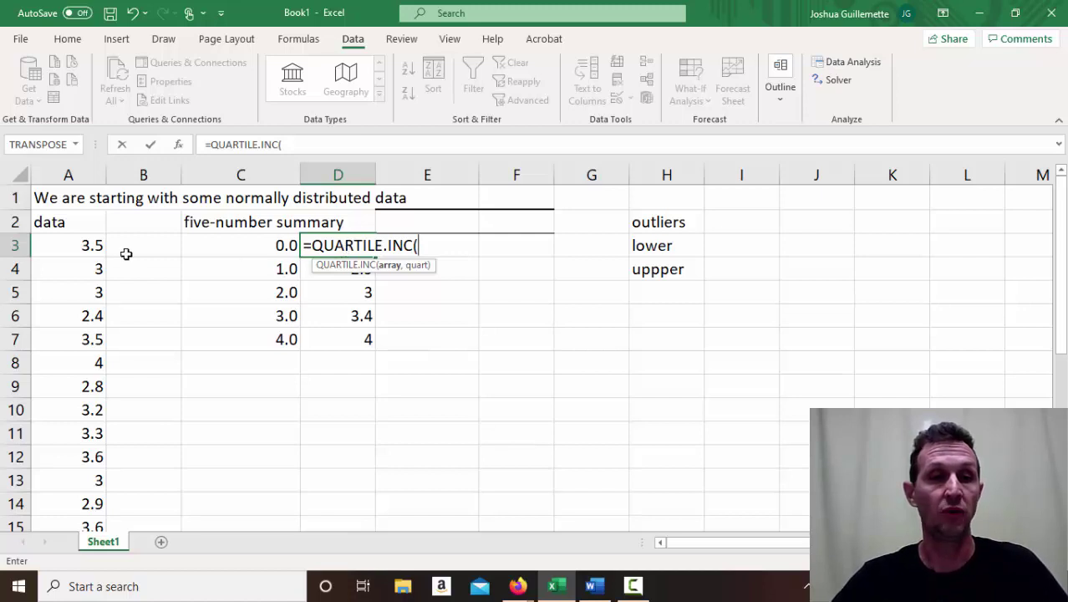
{"action": "left_click_drag", "start_coordinate": [67, 244], "coordinate": [72, 479]}
{"action": "type", "text": ","}
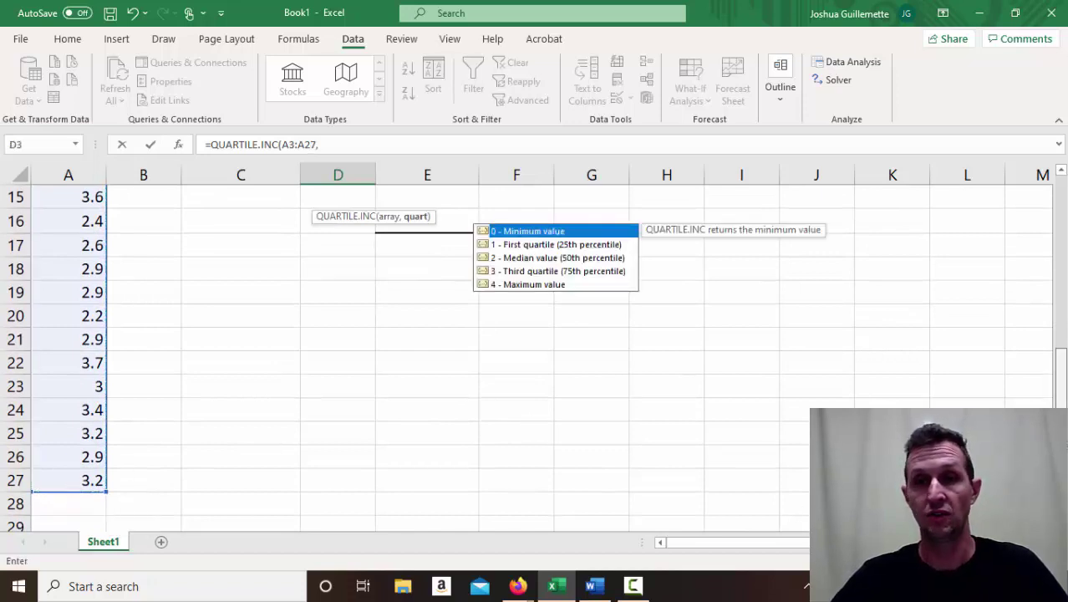
{"action": "scroll", "coordinate": [443, 274], "scroll_direction": "up", "scroll_amount": 5}
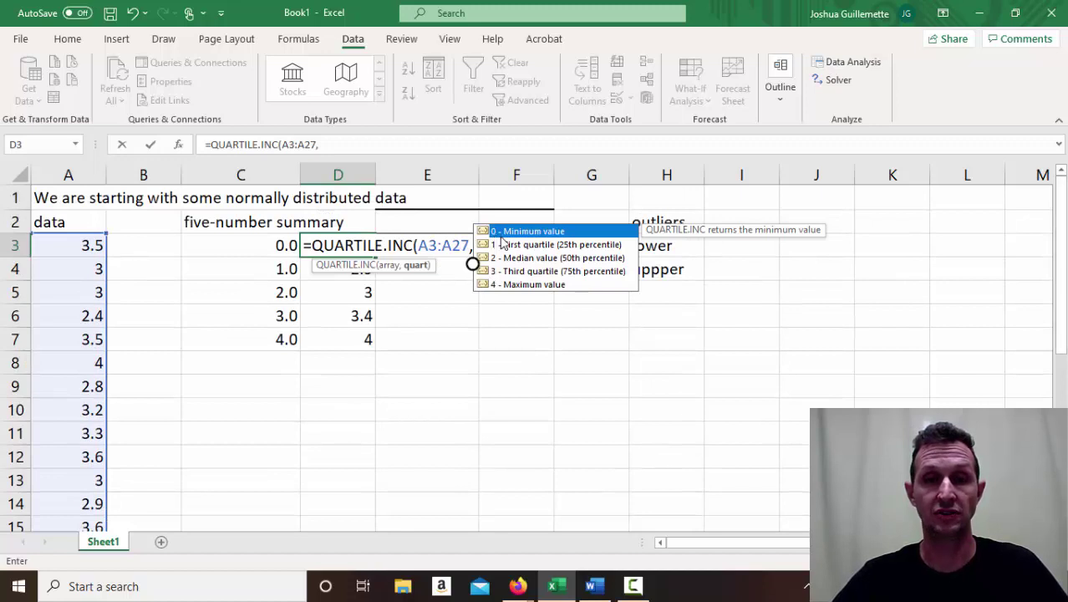
{"action": "left_click", "coordinate": [263, 242]}
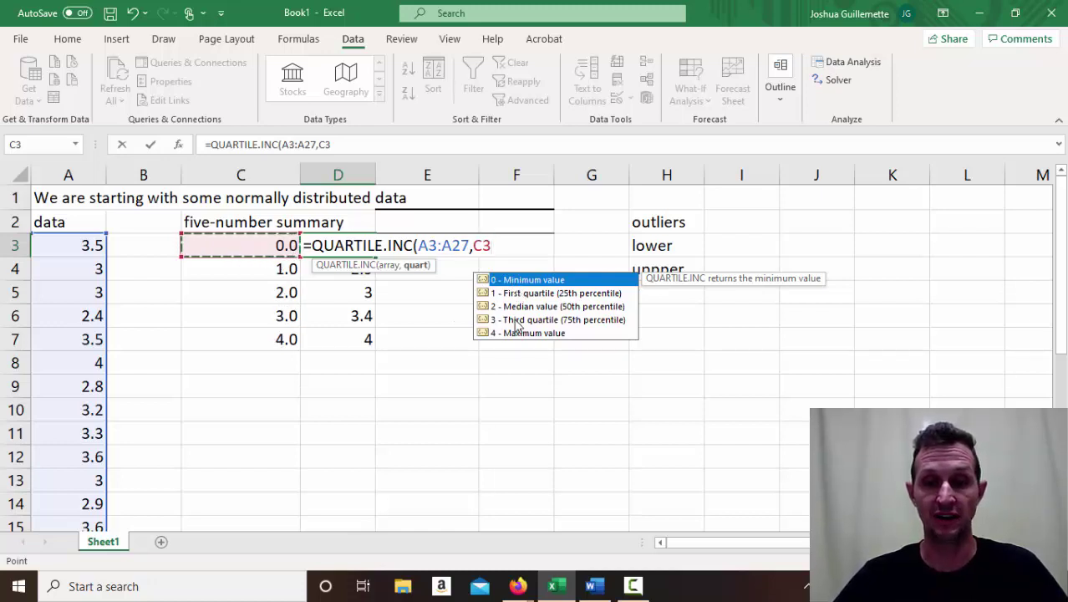
{"action": "type", "text": ")"}
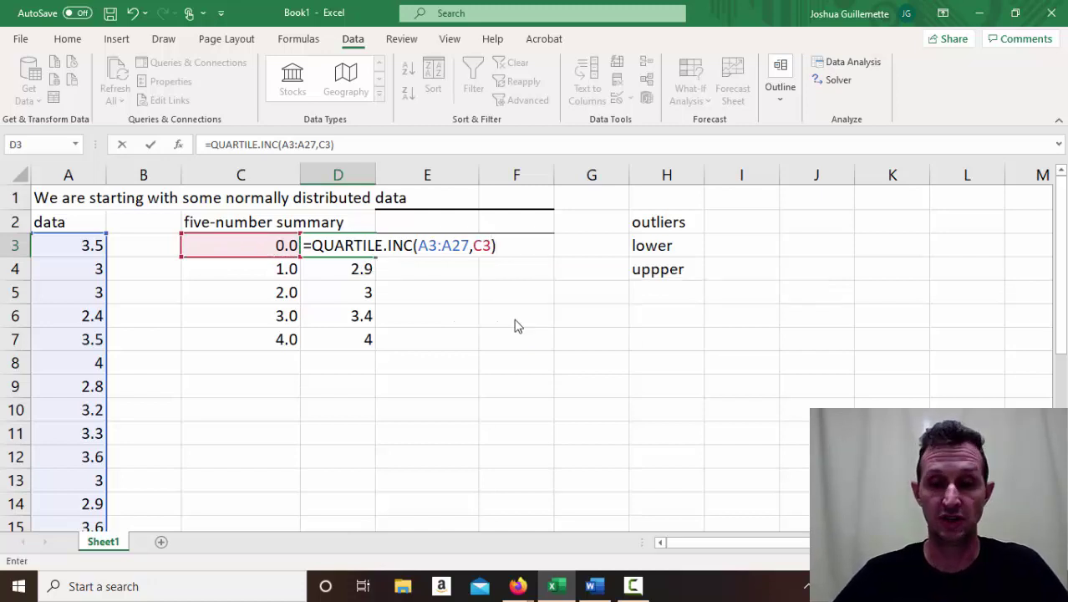
{"action": "key", "text": "Left"}
{"action": "key", "text": "Left"}
{"action": "key", "text": "Right"}
{"action": "key", "text": "Right"}
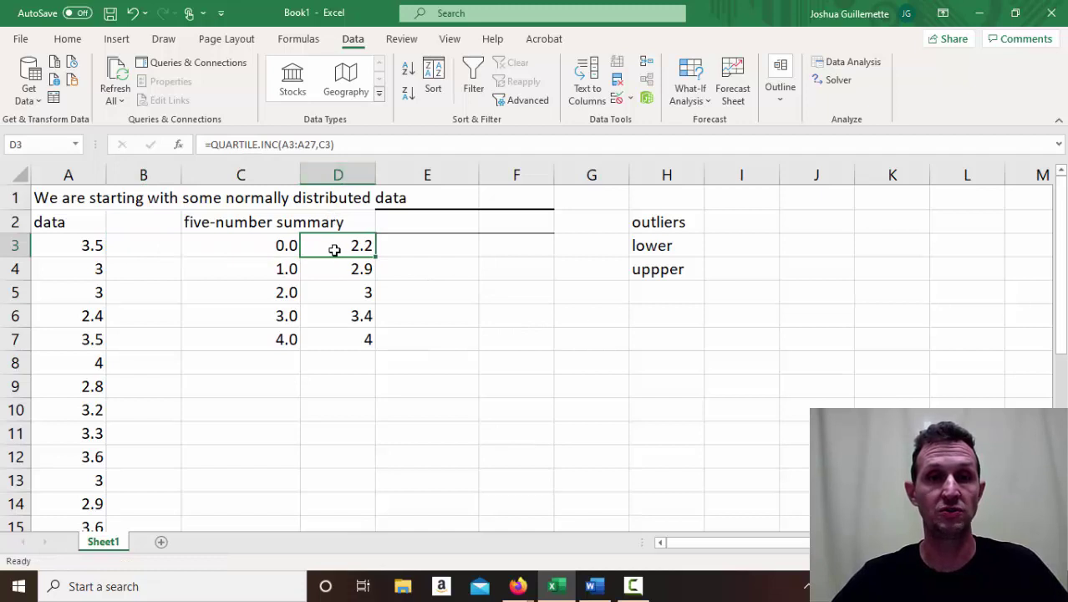
- Make the data range in cell D3's formula absolute so it reads =QUARTILE.INC($A$3:$A$27,C3)
{"action": "left_click", "coordinate": [291, 145]}
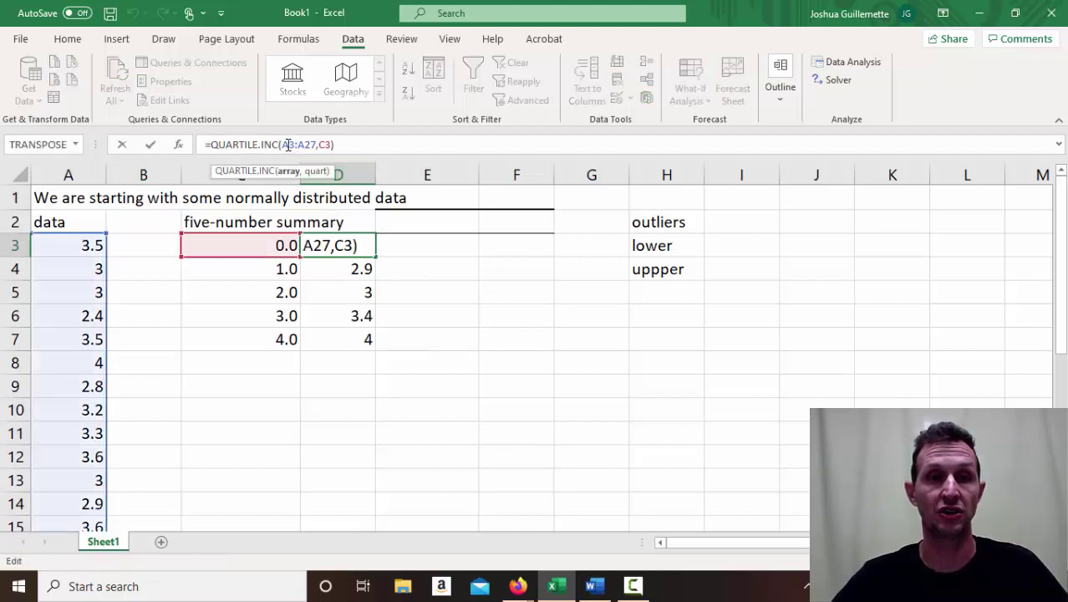
{"action": "left_click_drag", "start_coordinate": [291, 144], "coordinate": [317, 145]}
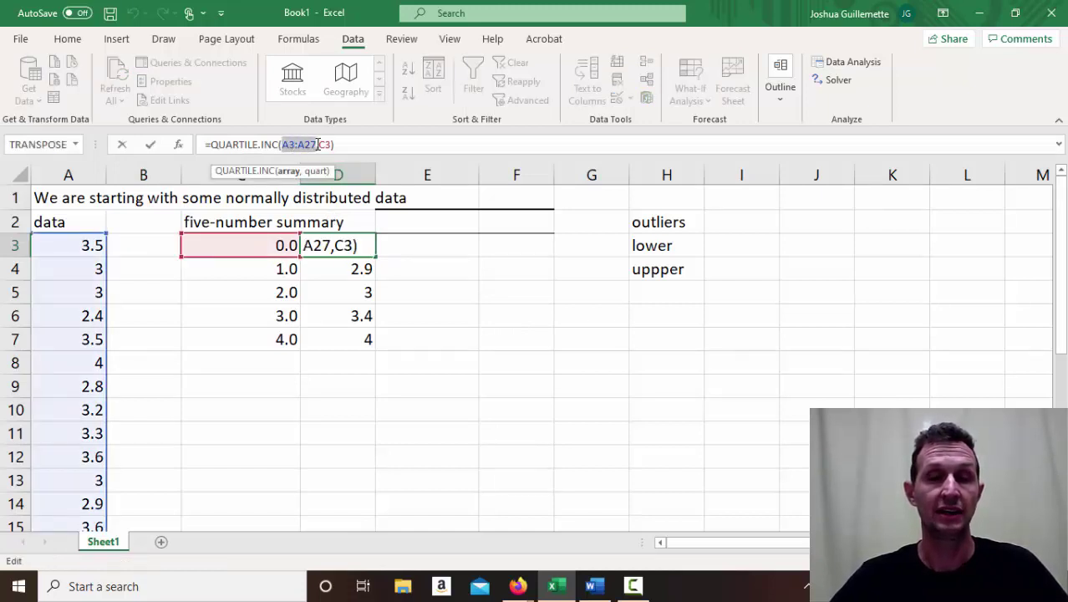
{"action": "left_click", "coordinate": [283, 144]}
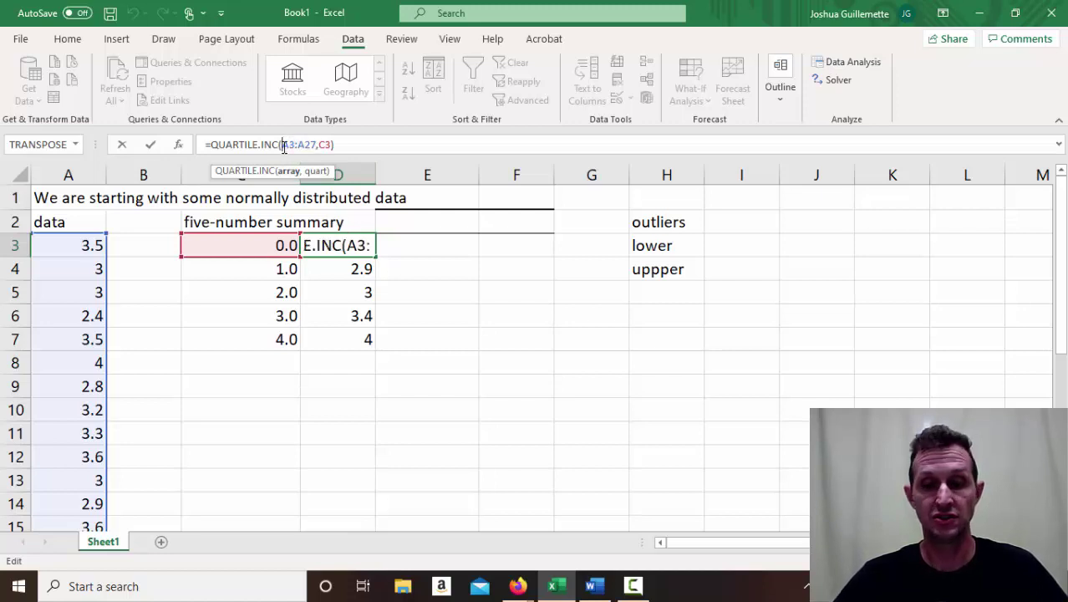
{"action": "type", "text": "$"}
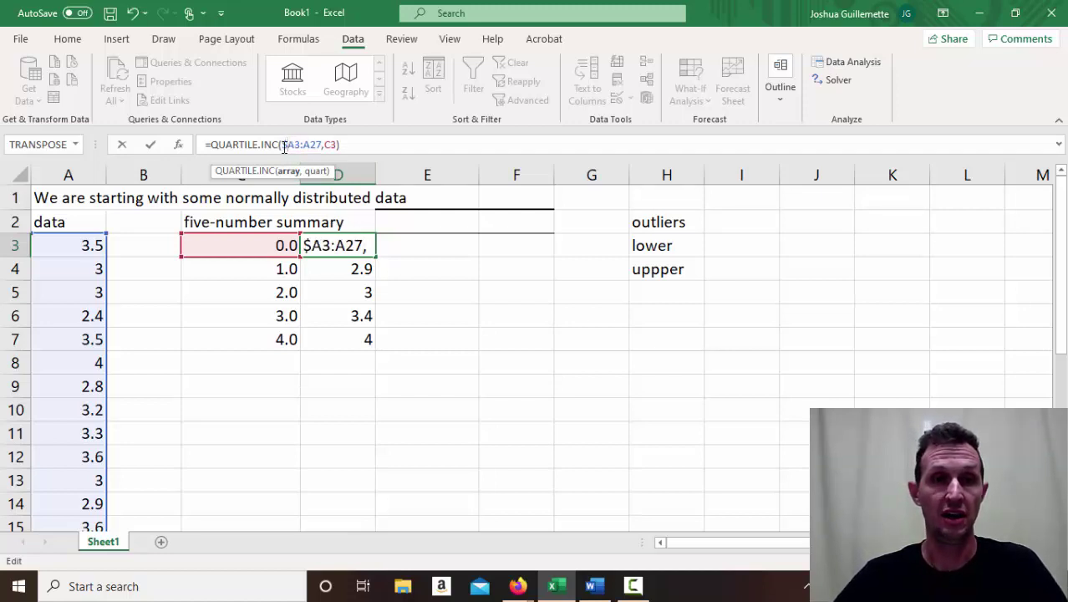
{"action": "key", "text": "Right"}
{"action": "type", "text": "$A"}
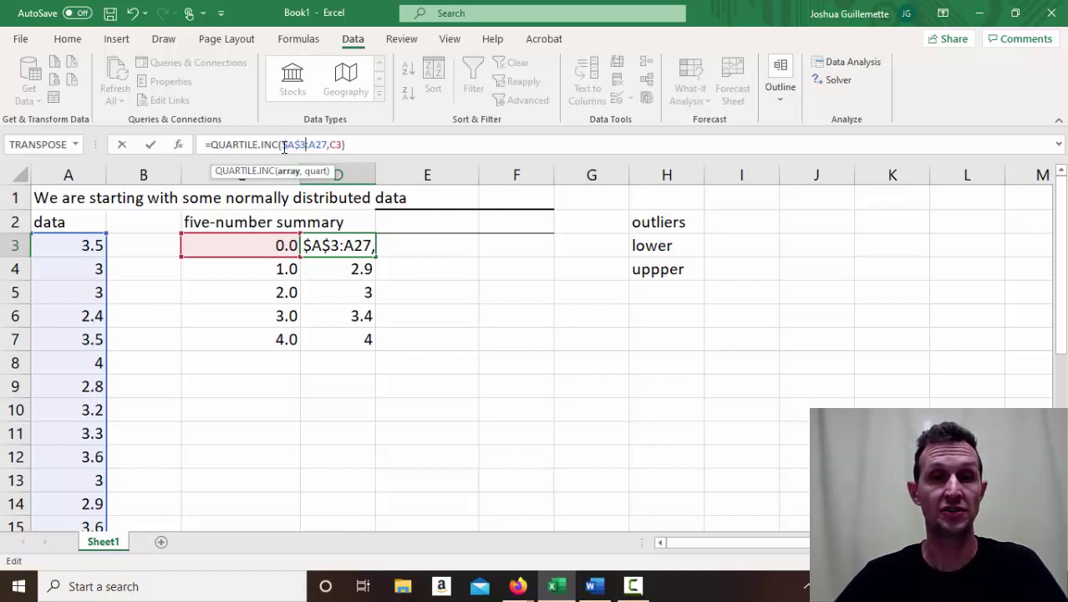
{"action": "type", "text": "$3:$A$"}
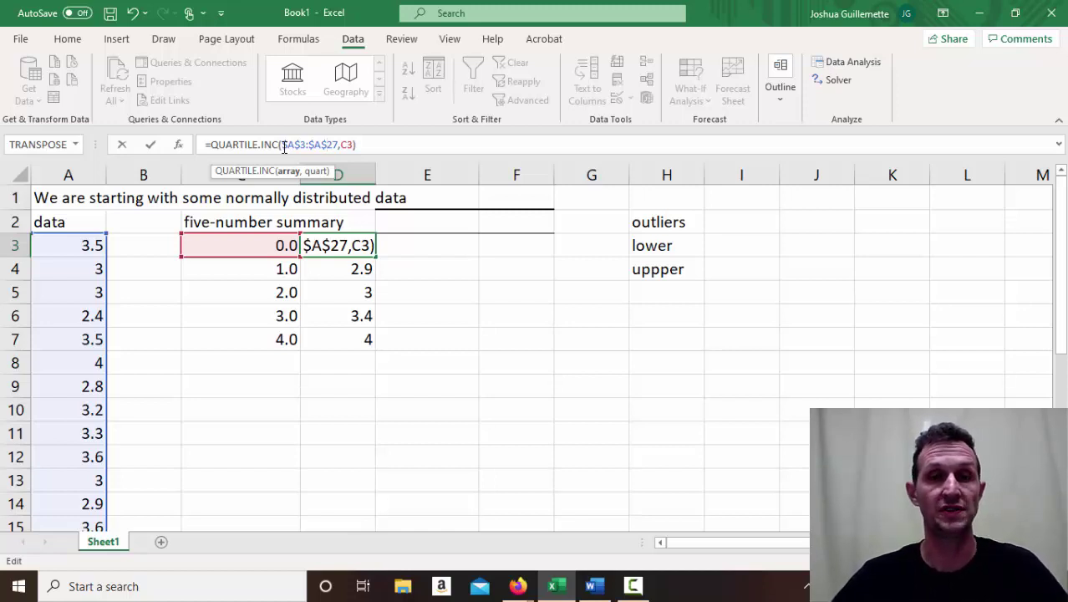
{"action": "key", "text": "Return"}
- Fill the formula in D3 down through D7 and check the copied formulas in D4 to D7
{"action": "left_click", "coordinate": [351, 248]}
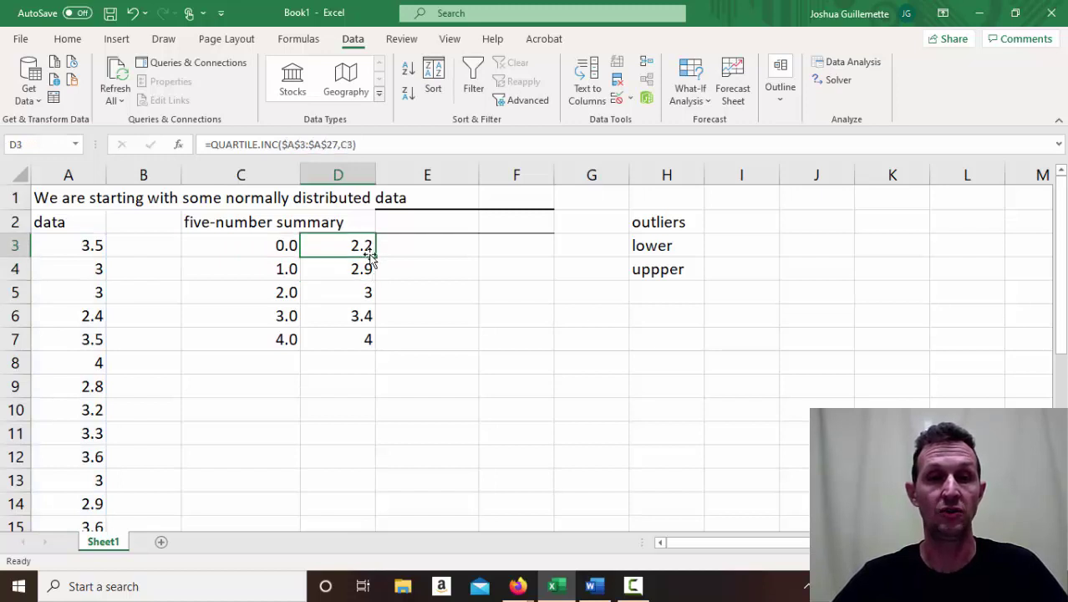
{"action": "left_click_drag", "start_coordinate": [371, 259], "coordinate": [379, 343]}
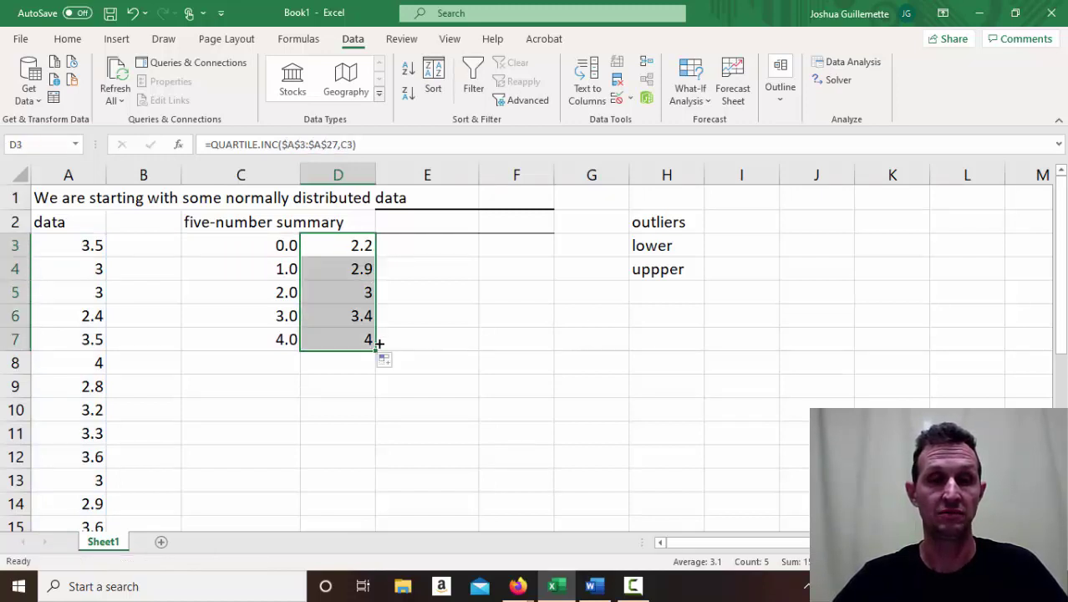
{"action": "left_click", "coordinate": [336, 265]}
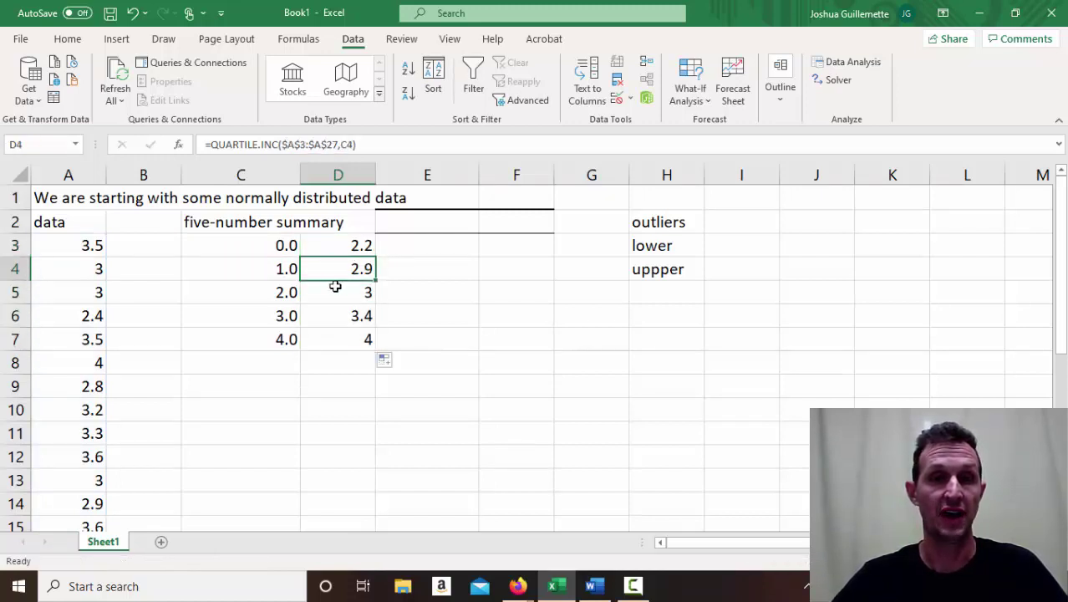
{"action": "left_click", "coordinate": [335, 288]}
{"action": "left_click", "coordinate": [334, 321]}
{"action": "left_click", "coordinate": [333, 346]}
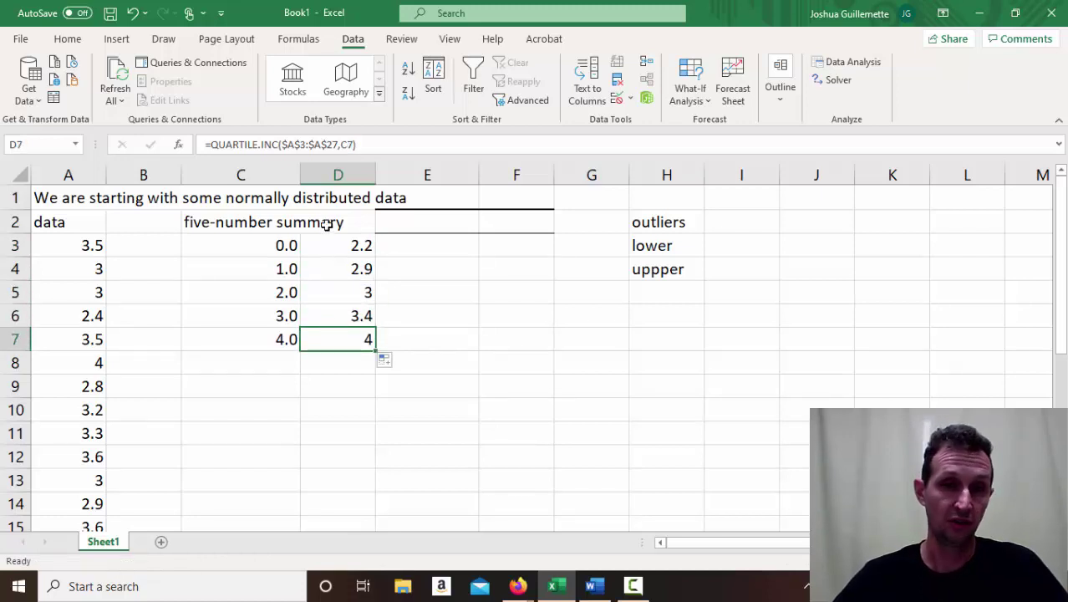
{"action": "left_click_drag", "start_coordinate": [234, 219], "coordinate": [320, 362]}
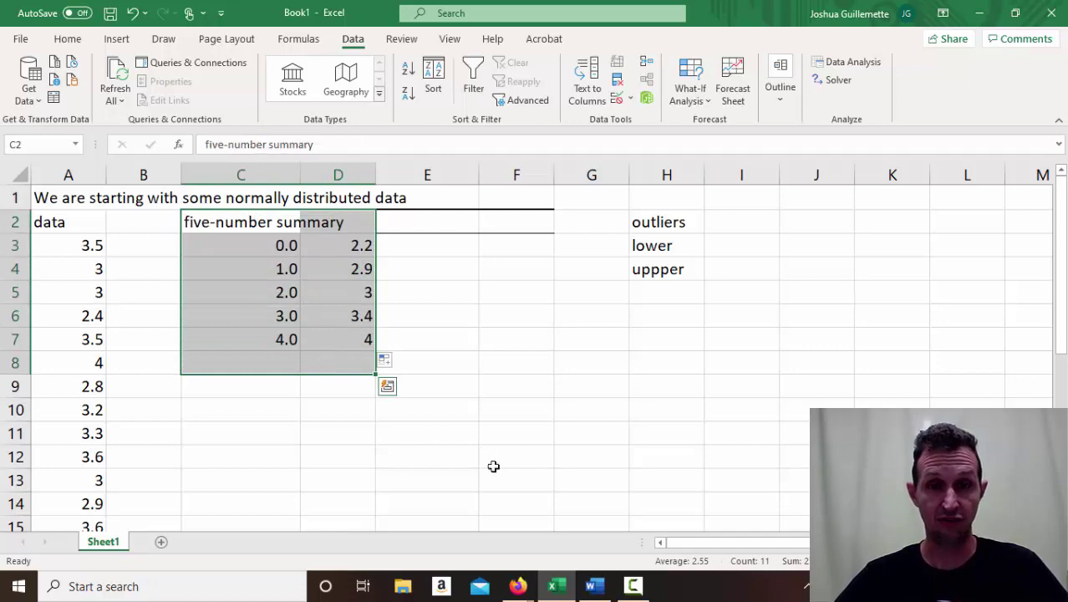
- Switch to the Word notes and read the section on getting the five-number summary with the Data Analysis Toolpack
{"action": "left_click", "coordinate": [593, 586]}
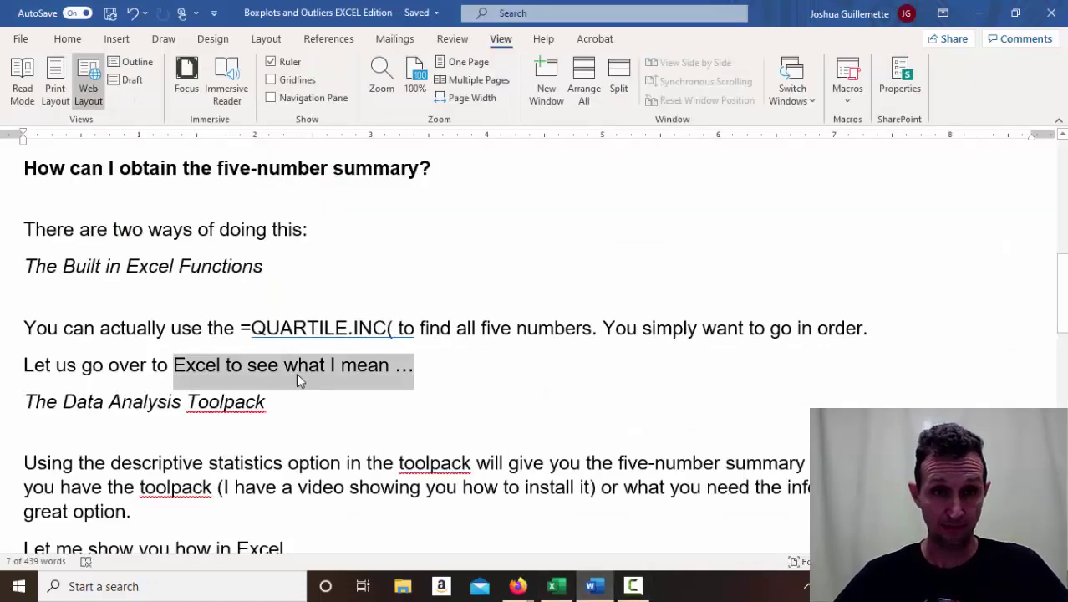
{"action": "left_click", "coordinate": [77, 405]}
{"action": "left_click_drag", "start_coordinate": [41, 398], "coordinate": [272, 416]}
{"action": "left_click", "coordinate": [243, 426]}
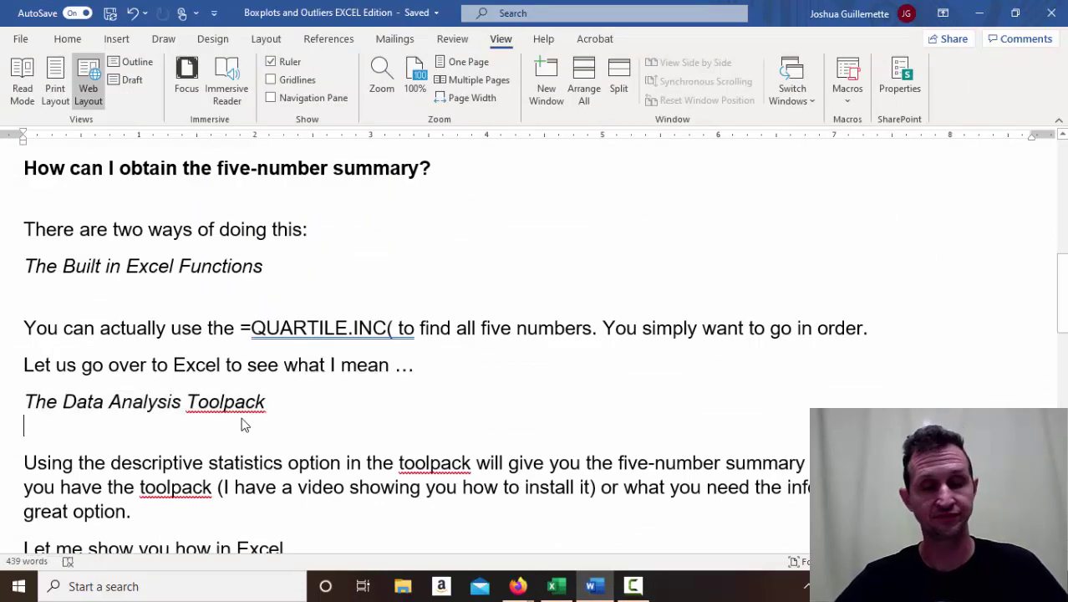
{"action": "scroll", "coordinate": [1061, 298], "scroll_direction": "up", "scroll_amount": 3}
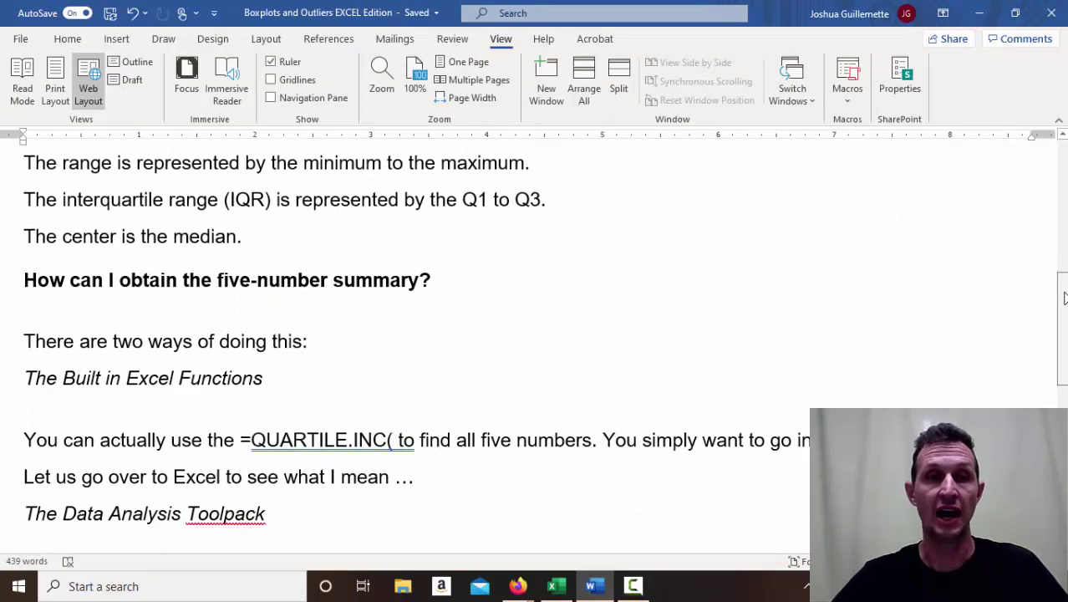
{"action": "scroll", "coordinate": [1063, 298], "scroll_direction": "up", "scroll_amount": 2}
{"action": "scroll", "coordinate": [1063, 298], "scroll_direction": "down", "scroll_amount": 10}
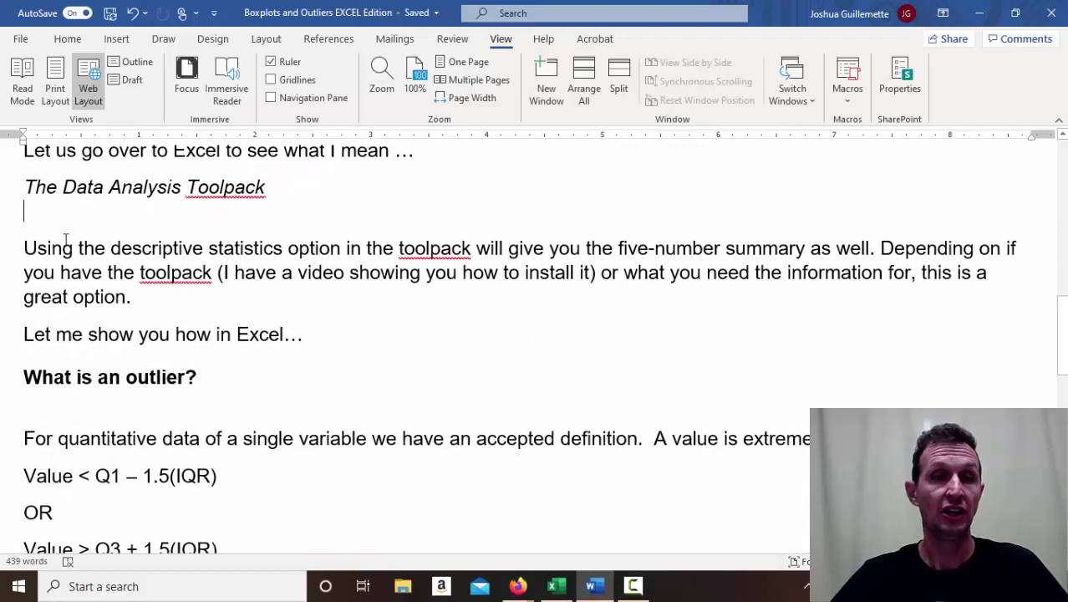
{"action": "left_click_drag", "start_coordinate": [23, 248], "coordinate": [371, 257]}
{"action": "left_click_drag", "start_coordinate": [443, 247], "coordinate": [805, 264]}
{"action": "left_click_drag", "start_coordinate": [865, 277], "coordinate": [142, 303]}
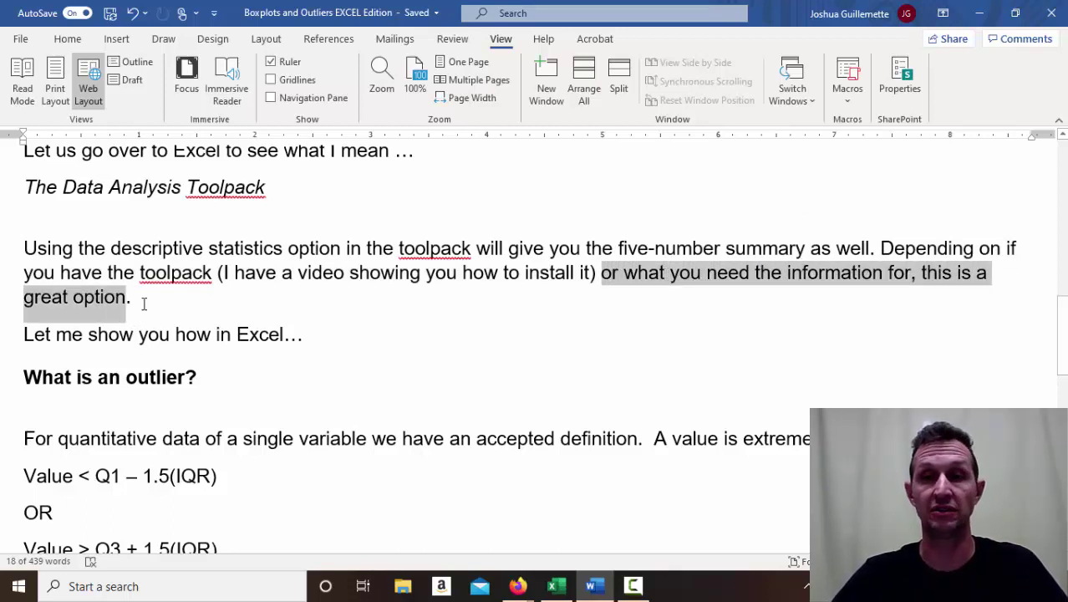
{"action": "left_click", "coordinate": [664, 276]}
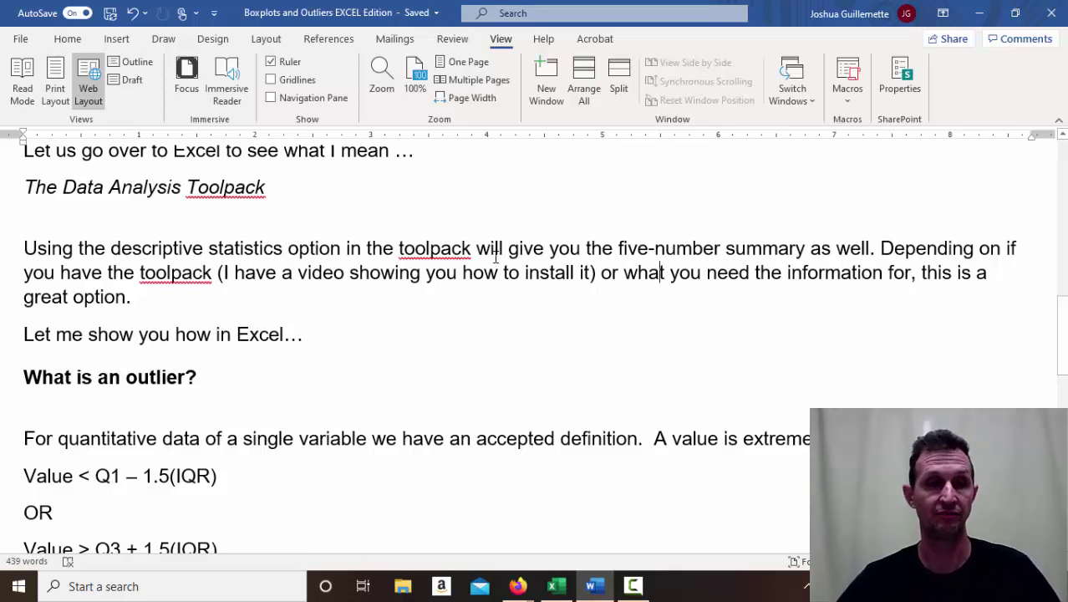
{"action": "left_click_drag", "start_coordinate": [30, 334], "coordinate": [308, 335]}
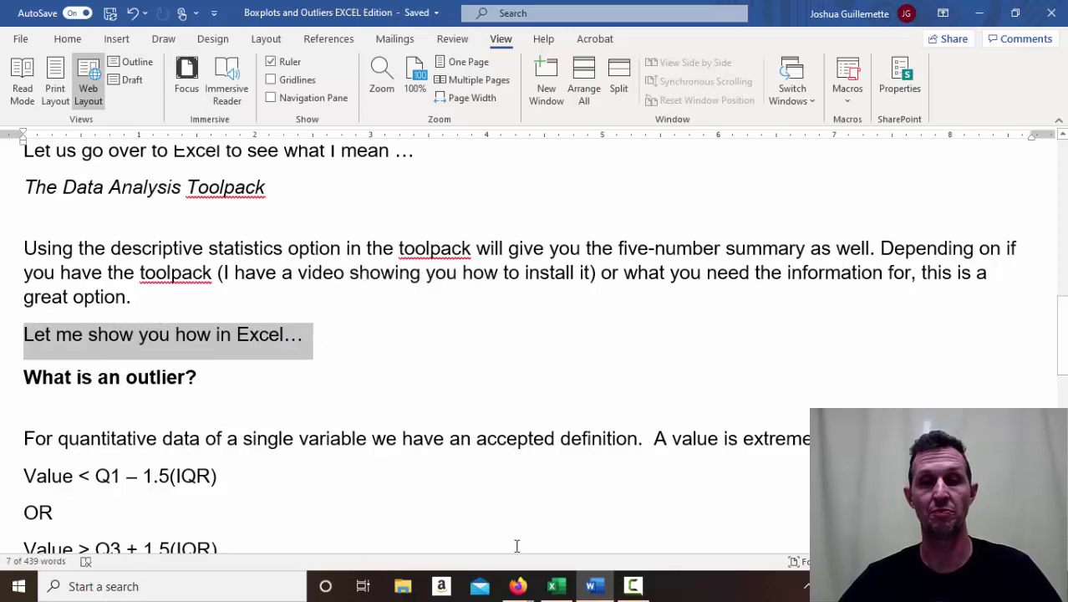
- In Excel, output Descriptive Statistics summary statistics for $A$2:$A$27, with labels in the first row, to $E$2, and widen column E
{"action": "left_click", "coordinate": [555, 586]}
{"action": "left_click", "coordinate": [555, 586]}
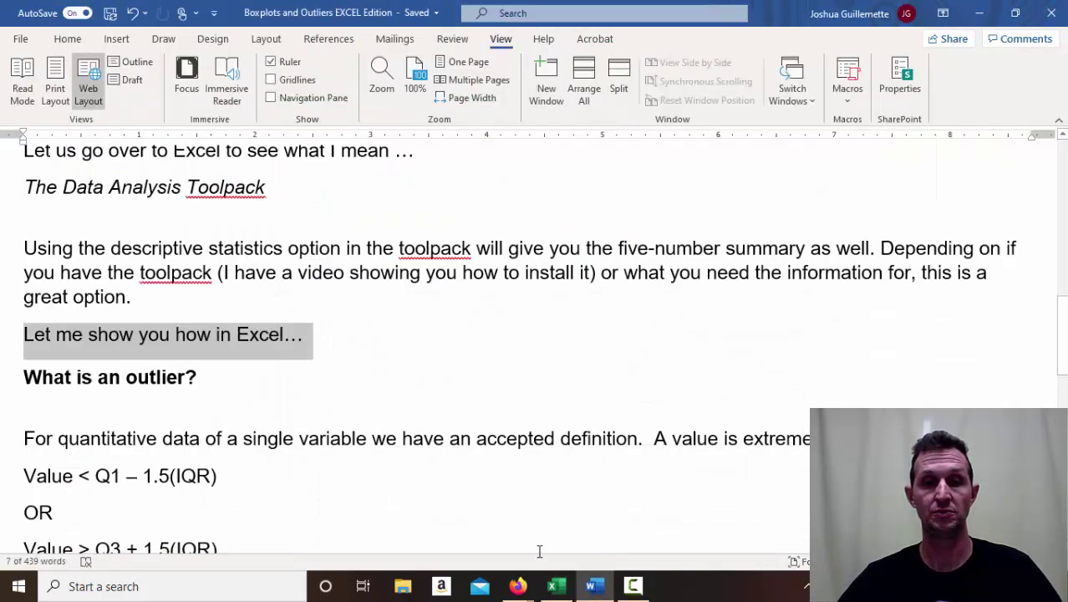
{"action": "left_click", "coordinate": [555, 587]}
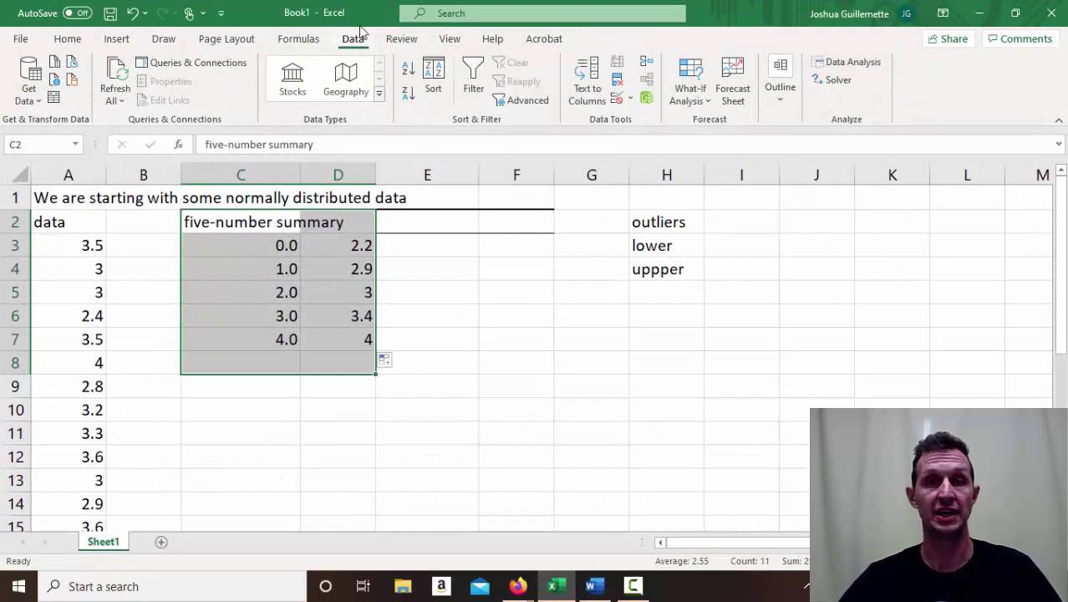
{"action": "left_click", "coordinate": [845, 63]}
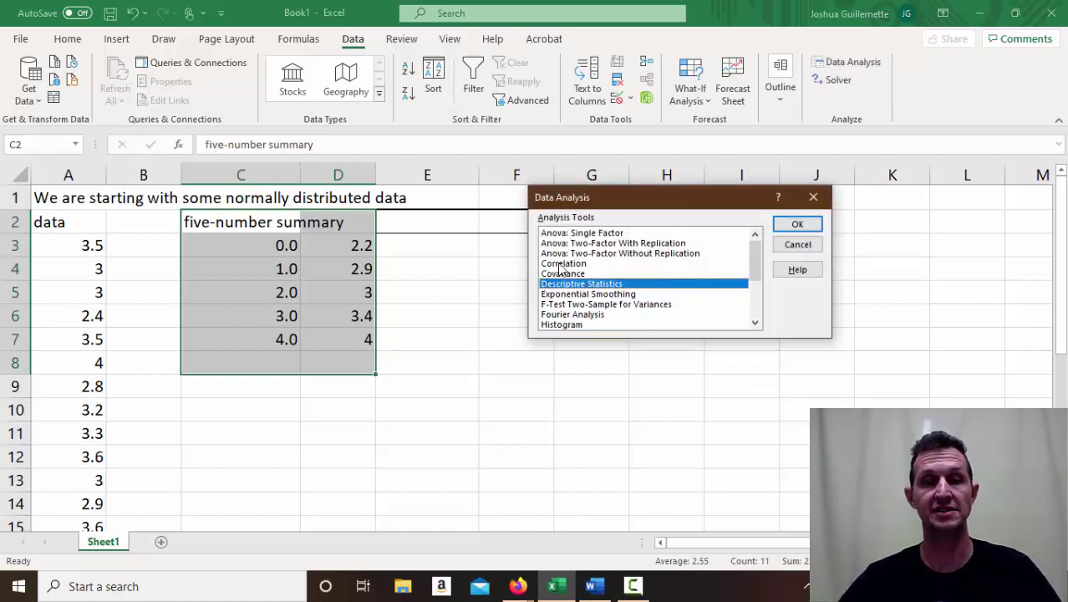
{"action": "left_click", "coordinate": [796, 224]}
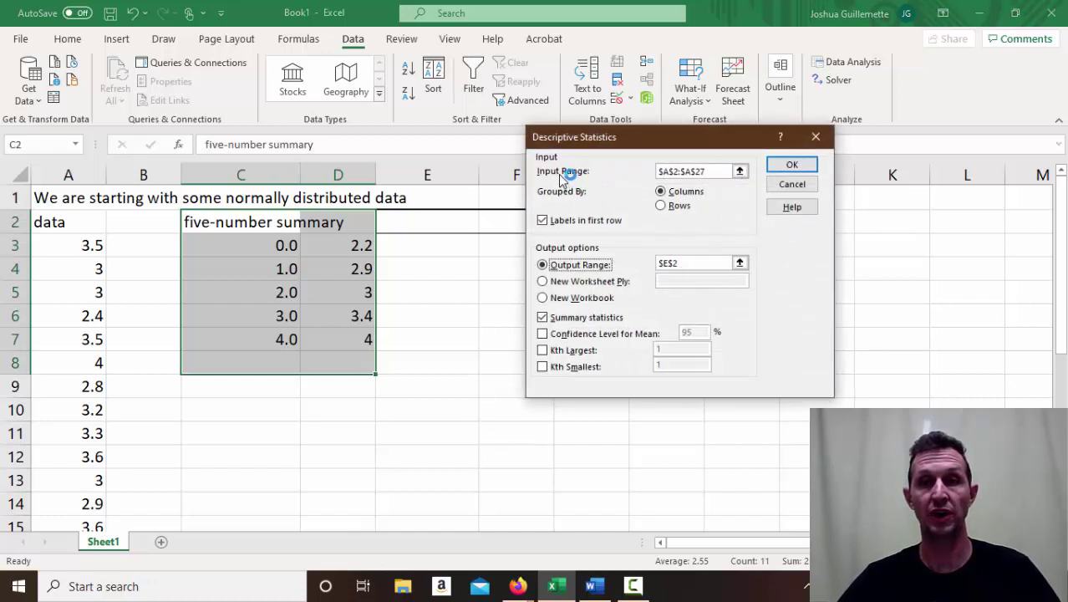
{"action": "left_click", "coordinate": [683, 173]}
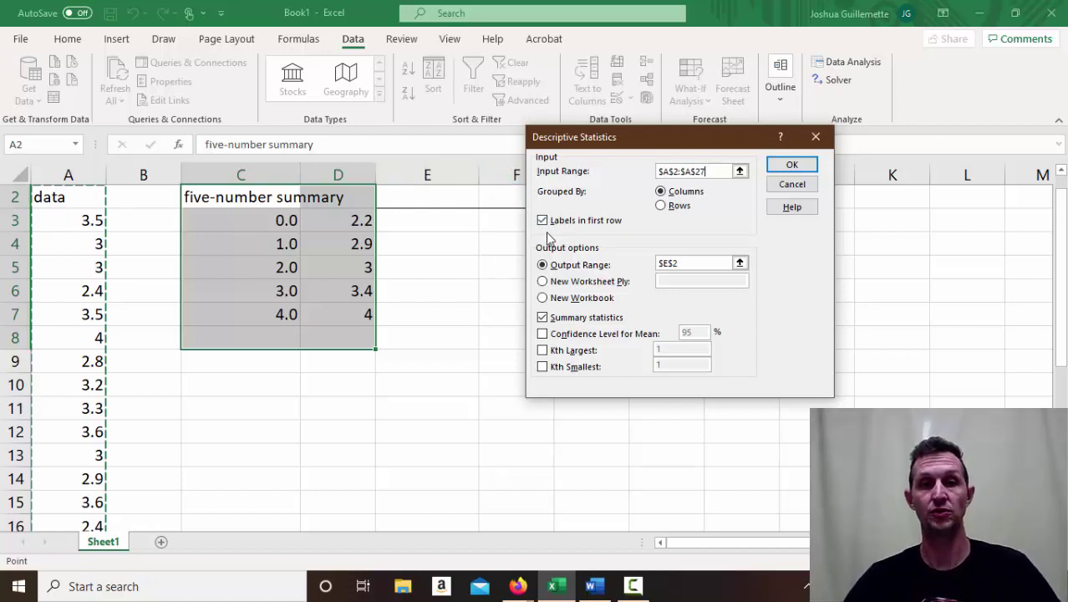
{"action": "left_click", "coordinate": [685, 264]}
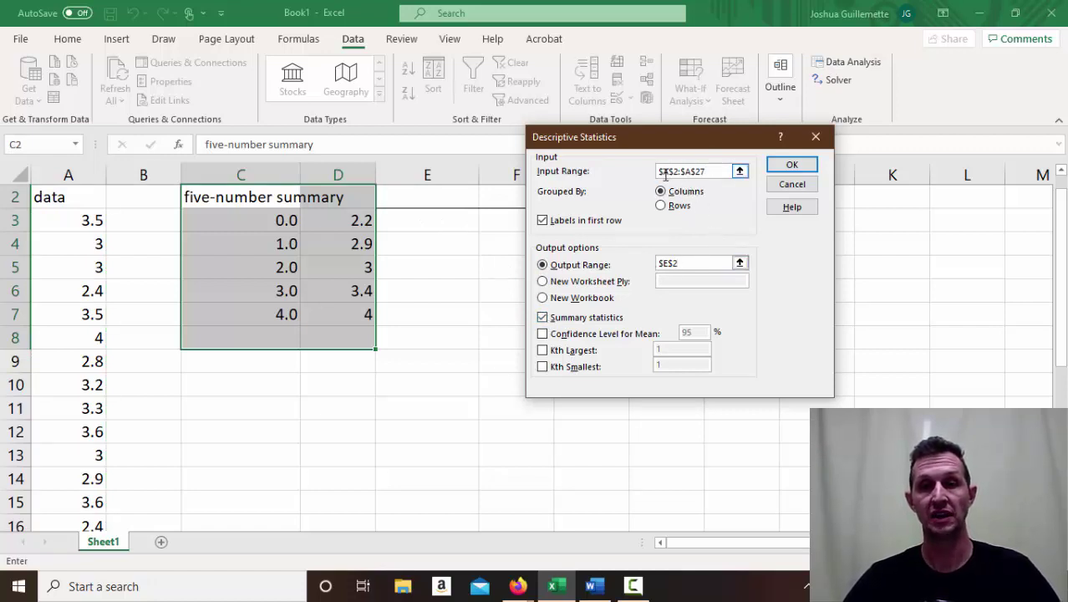
{"action": "left_click_drag", "start_coordinate": [697, 140], "coordinate": [736, 181]}
{"action": "left_click", "coordinate": [831, 206]}
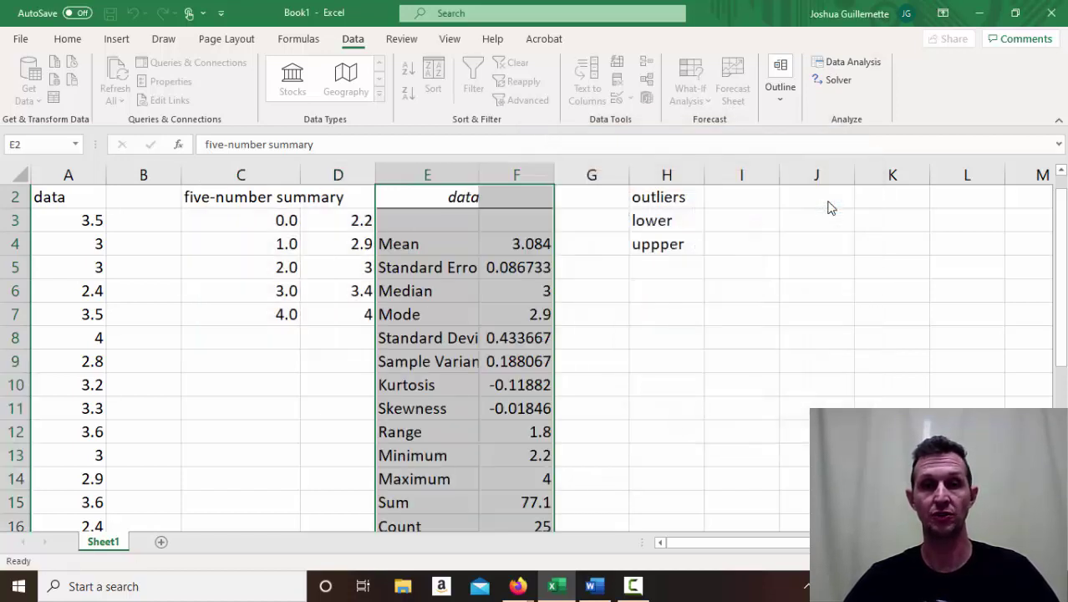
{"action": "left_click_drag", "start_coordinate": [478, 170], "coordinate": [501, 169]}
- Compare the median, minimum and maximum in the descriptive statistics output with the matching QUARTILE.INC results, and review quartile rows 1 and 3
{"action": "left_click_drag", "start_coordinate": [419, 243], "coordinate": [505, 243]}
{"action": "left_click_drag", "start_coordinate": [450, 267], "coordinate": [535, 267]}
{"action": "left_click_drag", "start_coordinate": [392, 289], "coordinate": [524, 290]}
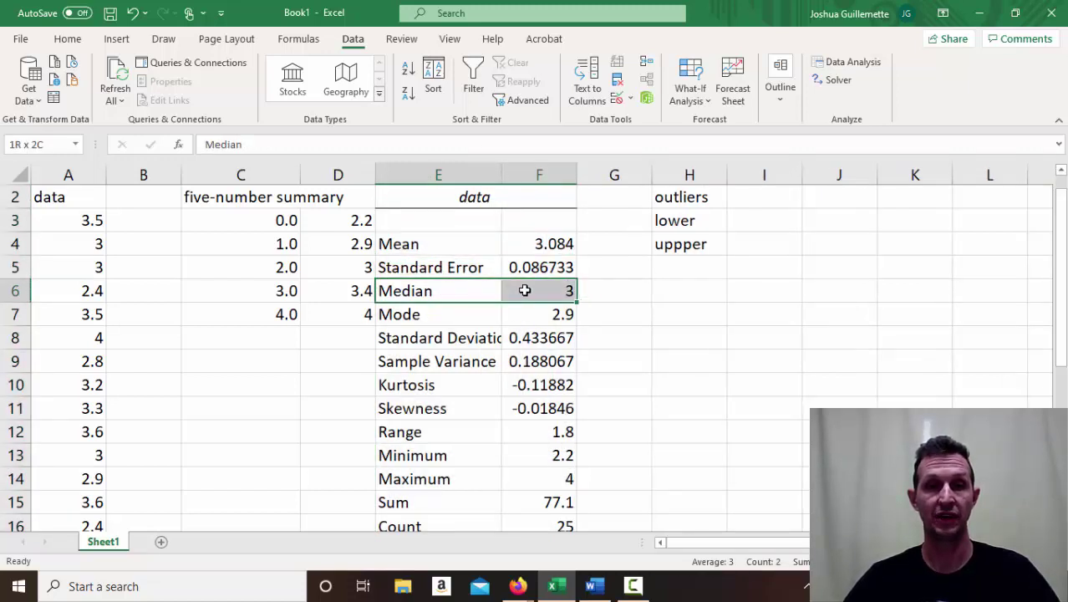
{"action": "left_click", "coordinate": [337, 267]}
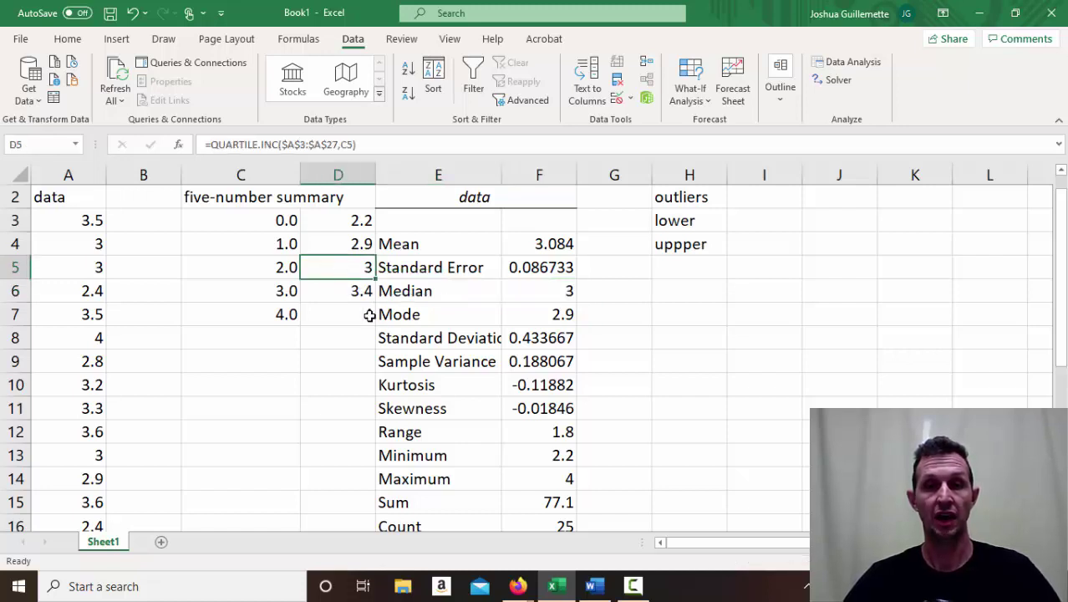
{"action": "left_click", "coordinate": [423, 454]}
{"action": "left_click_drag", "start_coordinate": [422, 454], "coordinate": [529, 453]}
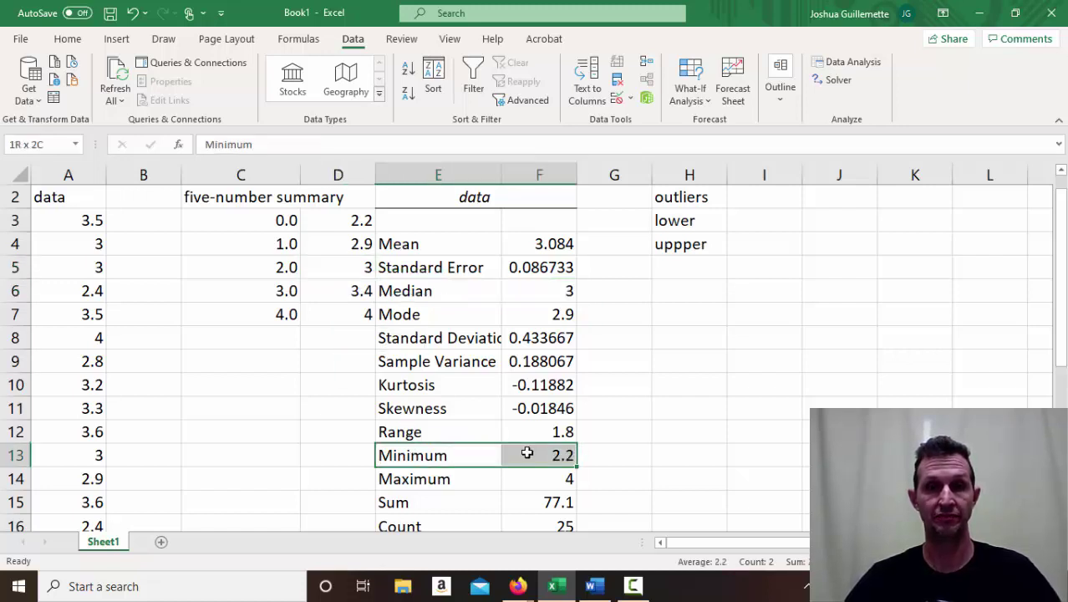
{"action": "left_click", "coordinate": [321, 226]}
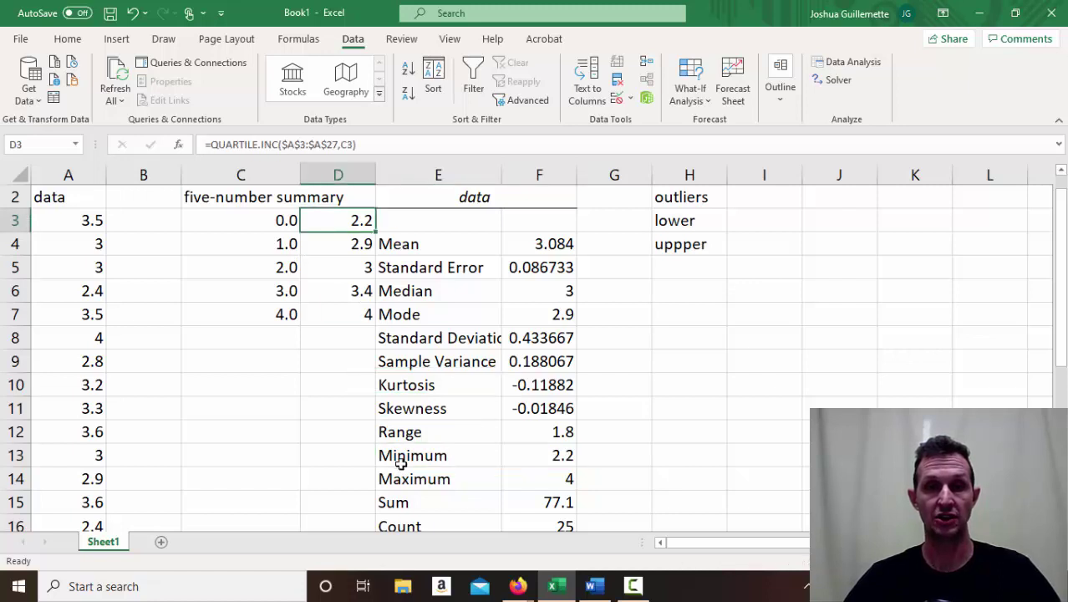
{"action": "left_click_drag", "start_coordinate": [409, 480], "coordinate": [519, 479]}
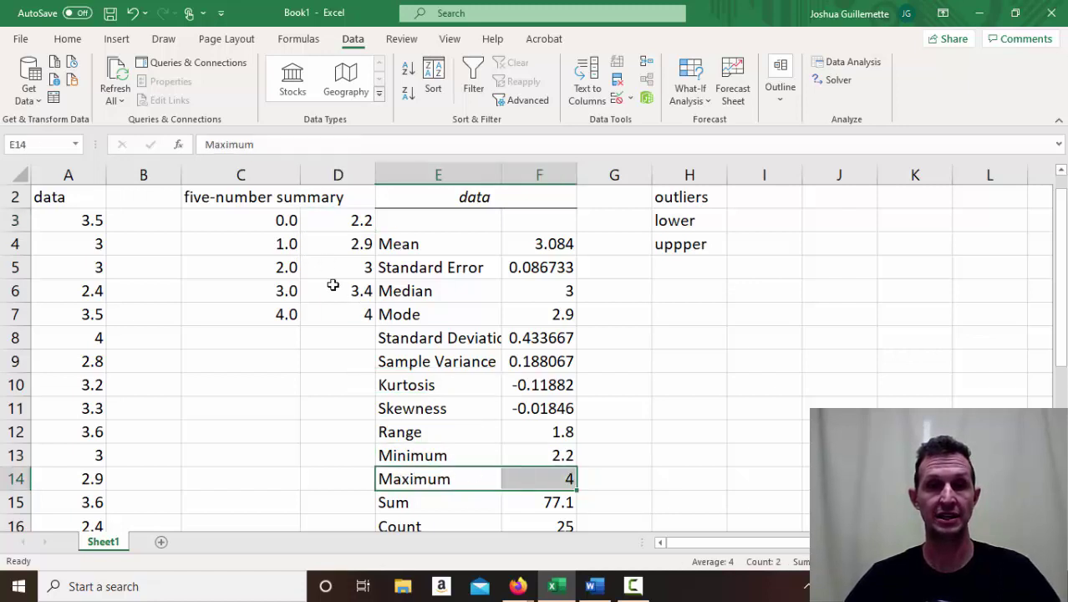
{"action": "left_click", "coordinate": [336, 311]}
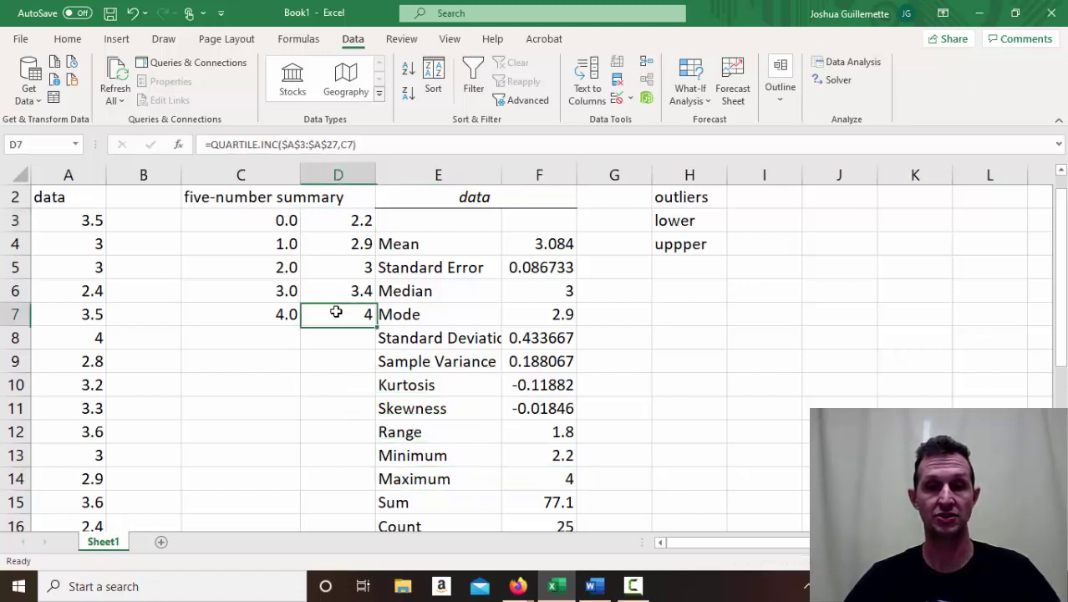
{"action": "left_click", "coordinate": [264, 244]}
{"action": "left_click", "coordinate": [262, 292]}
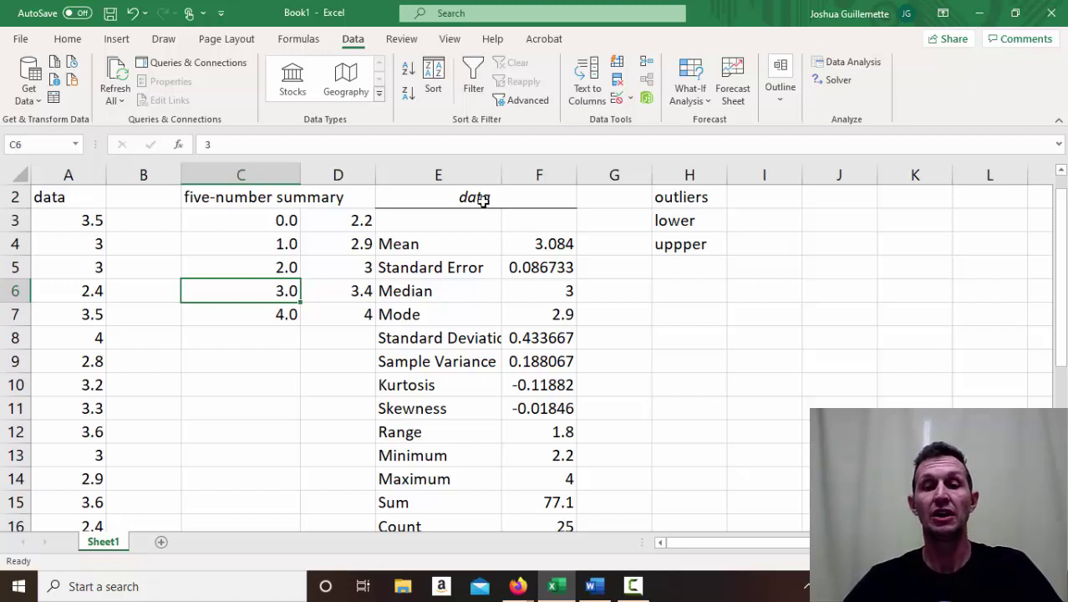
- Check the output table's heading in E2 against the column A values and their label in A2
{"action": "left_click", "coordinate": [441, 198]}
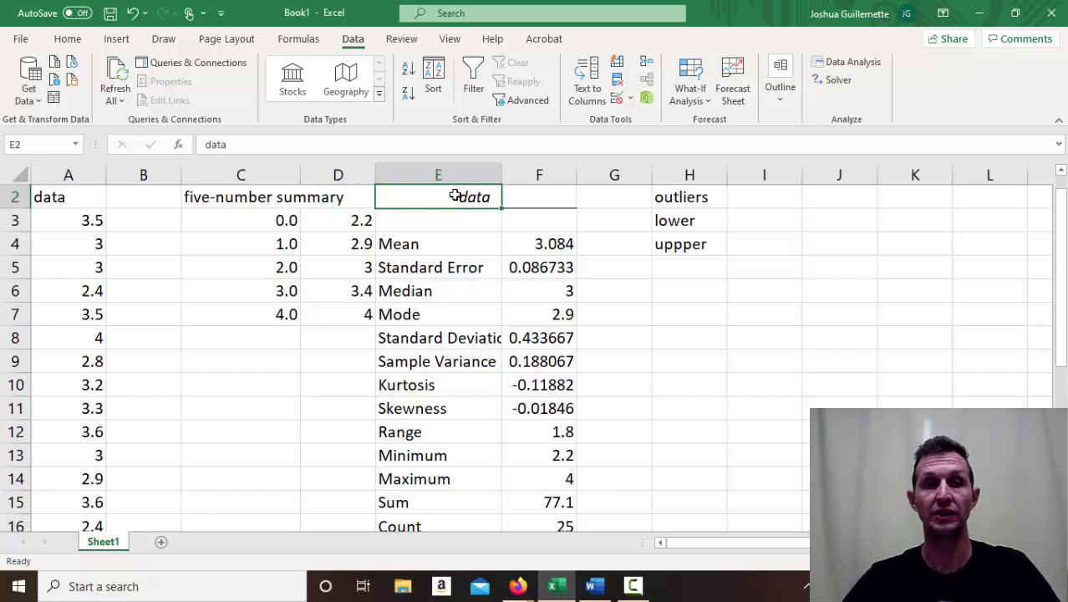
{"action": "left_click_drag", "start_coordinate": [60, 218], "coordinate": [66, 430]}
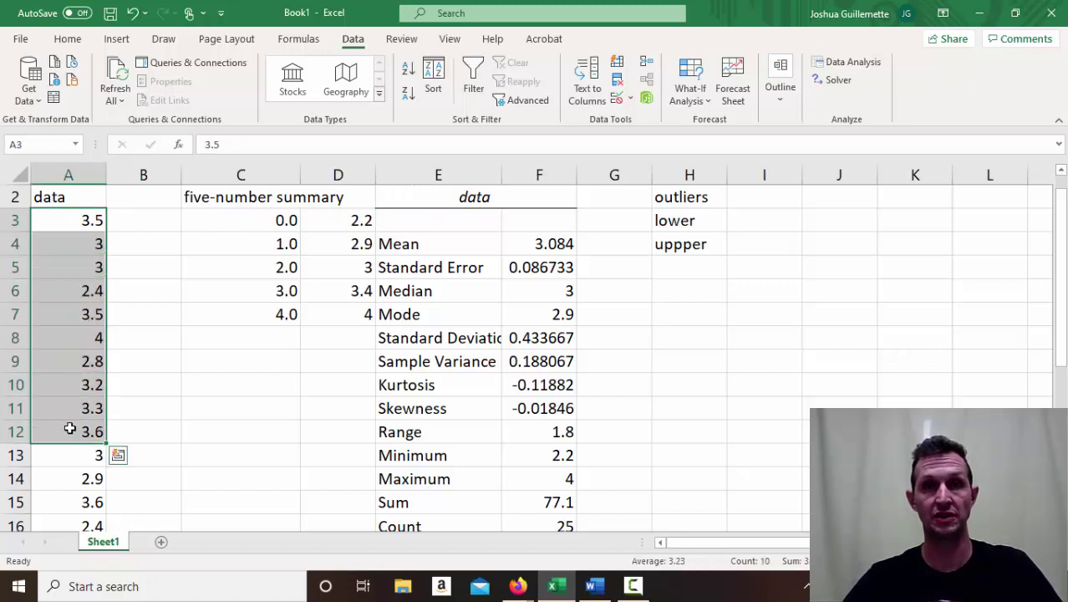
{"action": "left_click", "coordinate": [62, 196]}
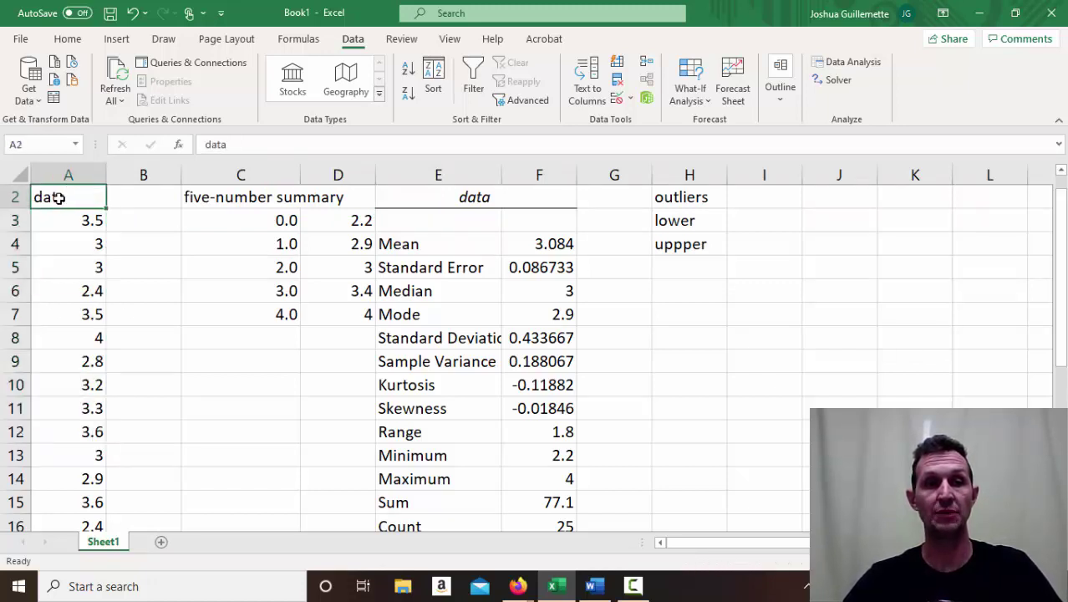
- Switch to the Word notes and read the section defining an outlier by Q1, Q3 and 1.5(IQR)
{"action": "left_click", "coordinate": [73, 214]}
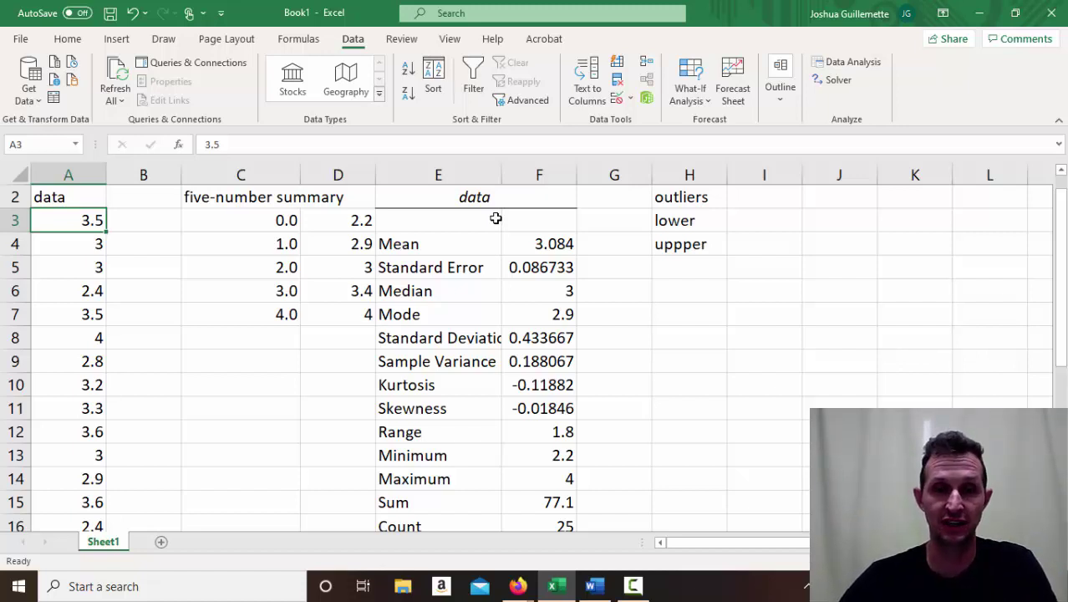
{"action": "left_click", "coordinate": [596, 589]}
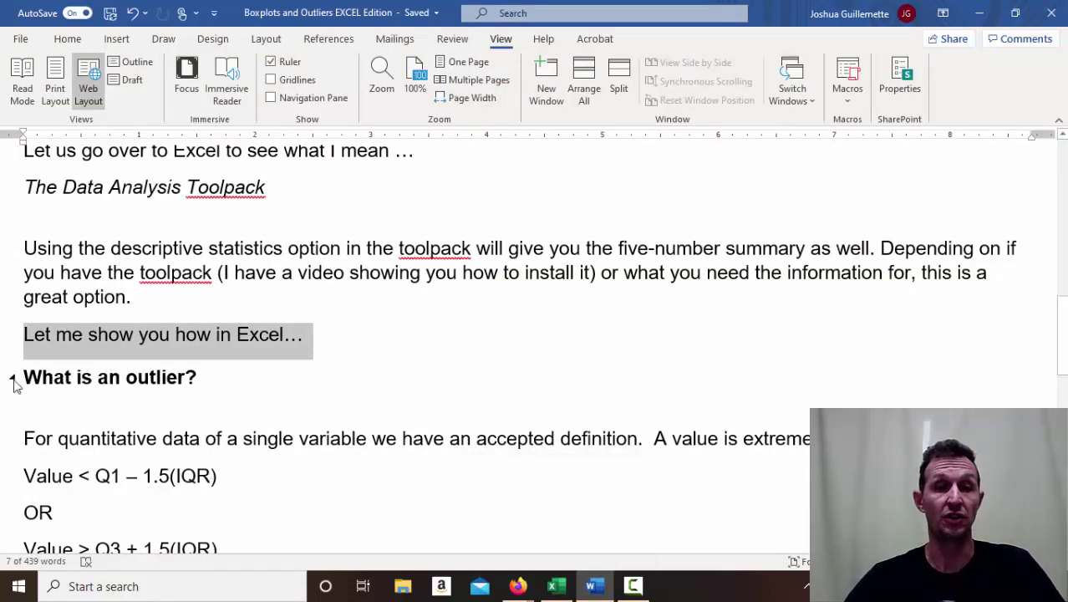
{"action": "left_click_drag", "start_coordinate": [25, 376], "coordinate": [206, 377]}
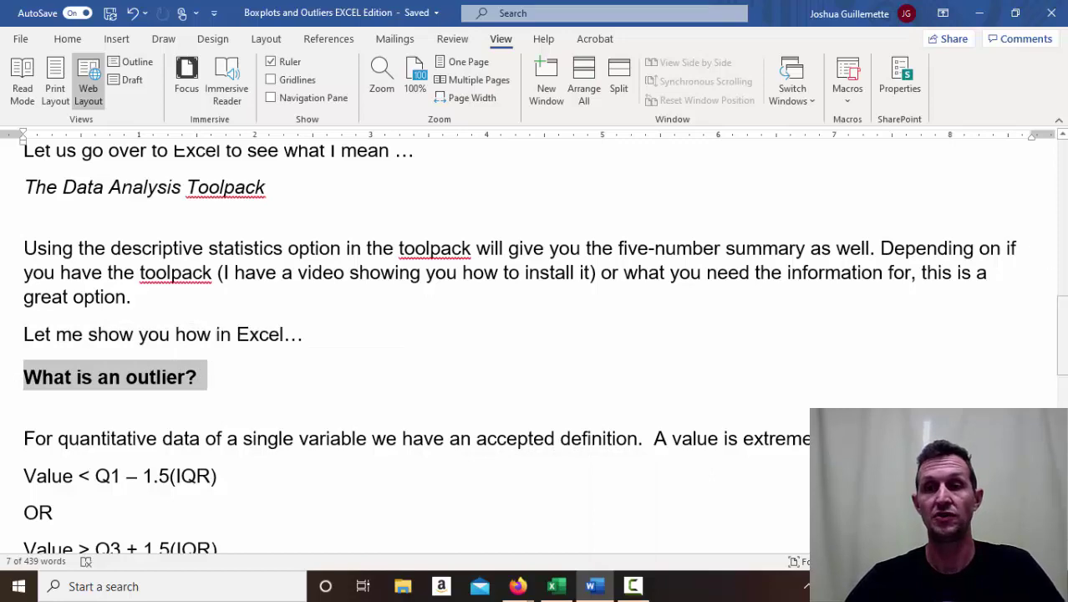
{"action": "scroll", "coordinate": [1046, 306], "scroll_direction": "down", "scroll_amount": 4}
{"action": "scroll", "coordinate": [945, 327], "scroll_direction": "down", "scroll_amount": 2}
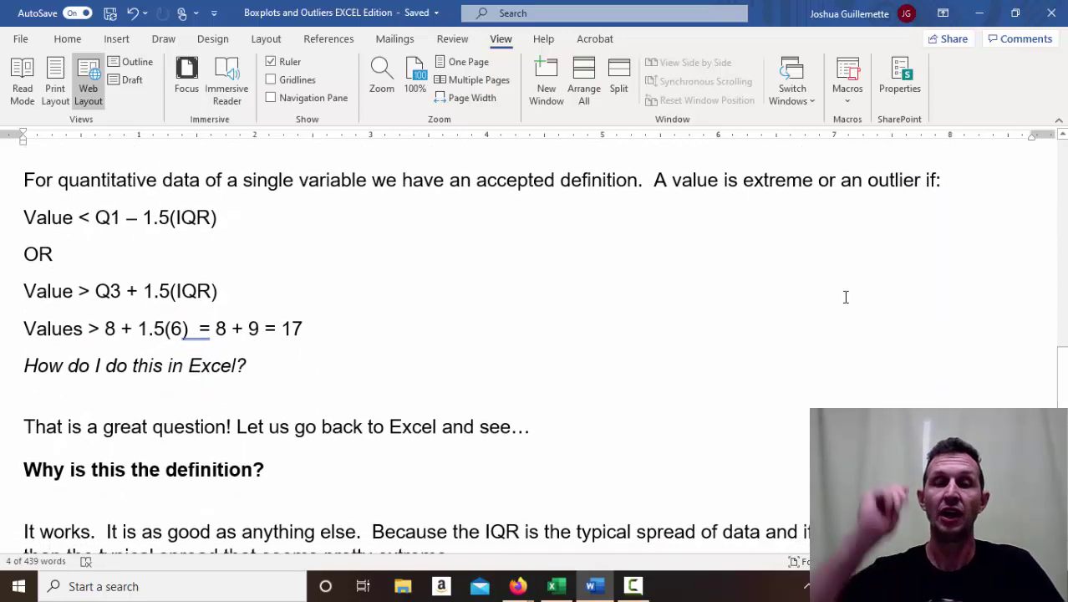
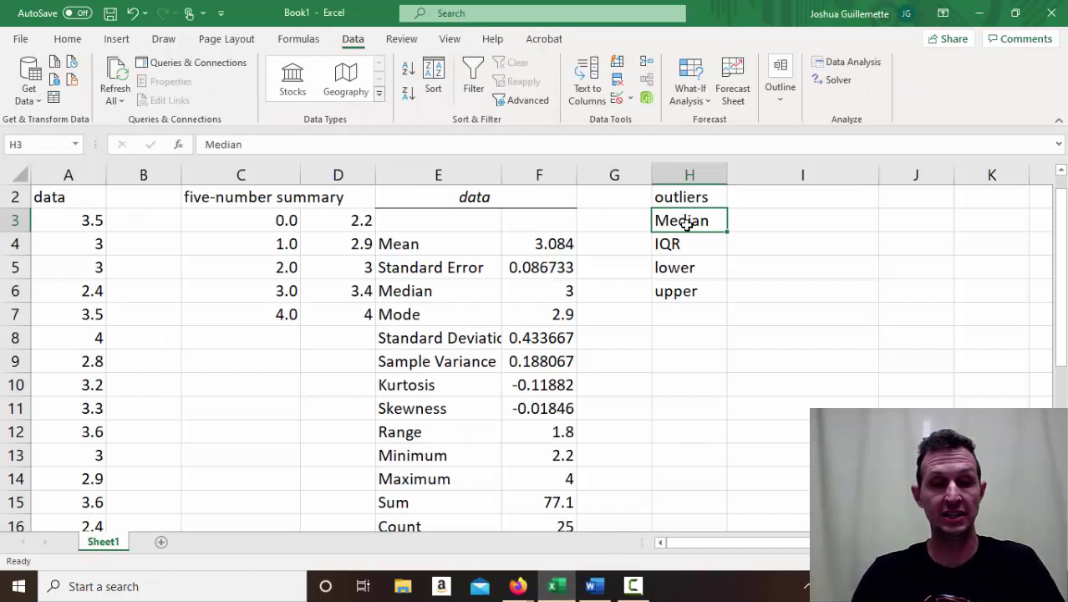
- In the Excel outliers table, relabel H3 as Q1 and enter the first quartile, 2.9, in I3
{"action": "type", "text": "Q1"}
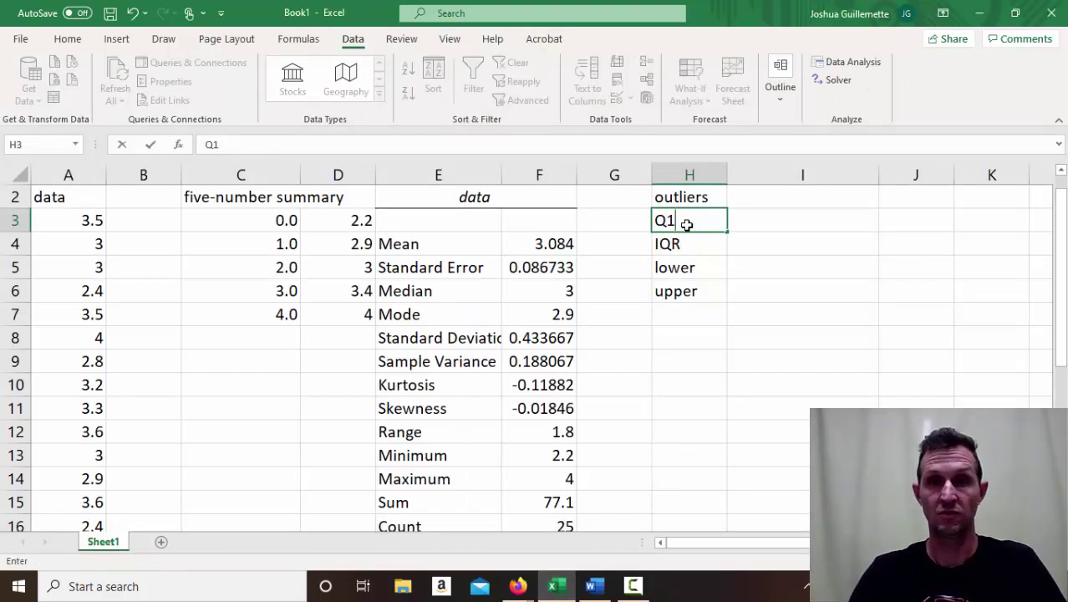
{"action": "key", "text": "Tab"}
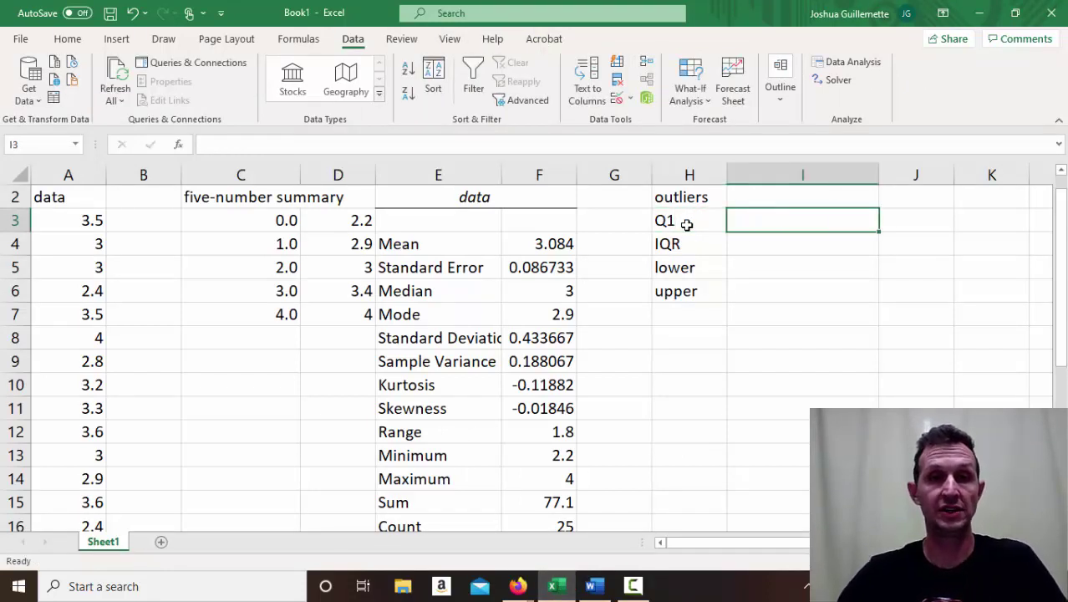
{"action": "left_click", "coordinate": [326, 242]}
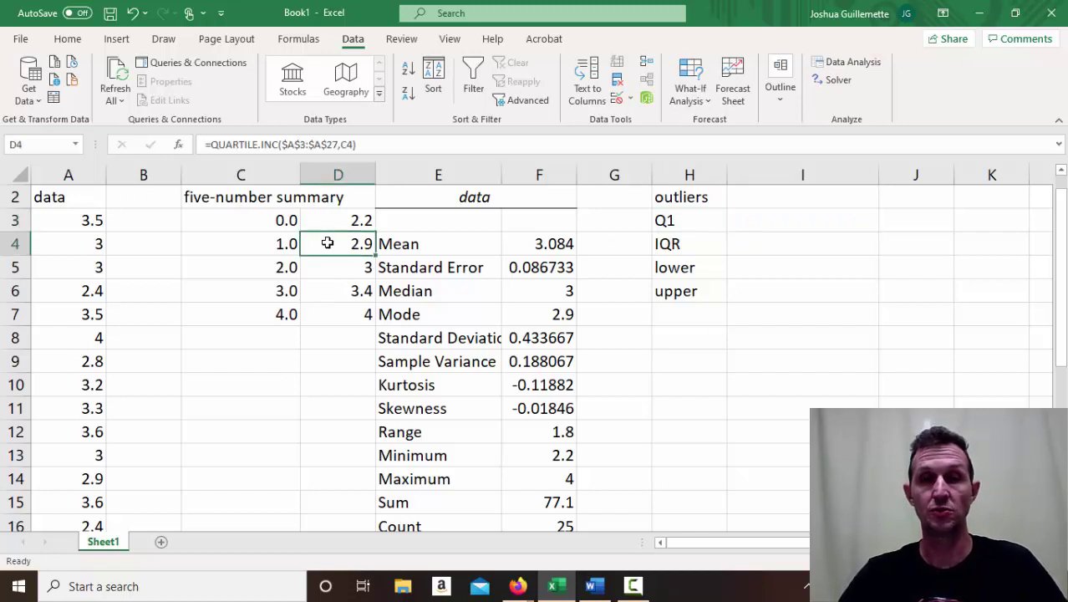
{"action": "left_click", "coordinate": [754, 217]}
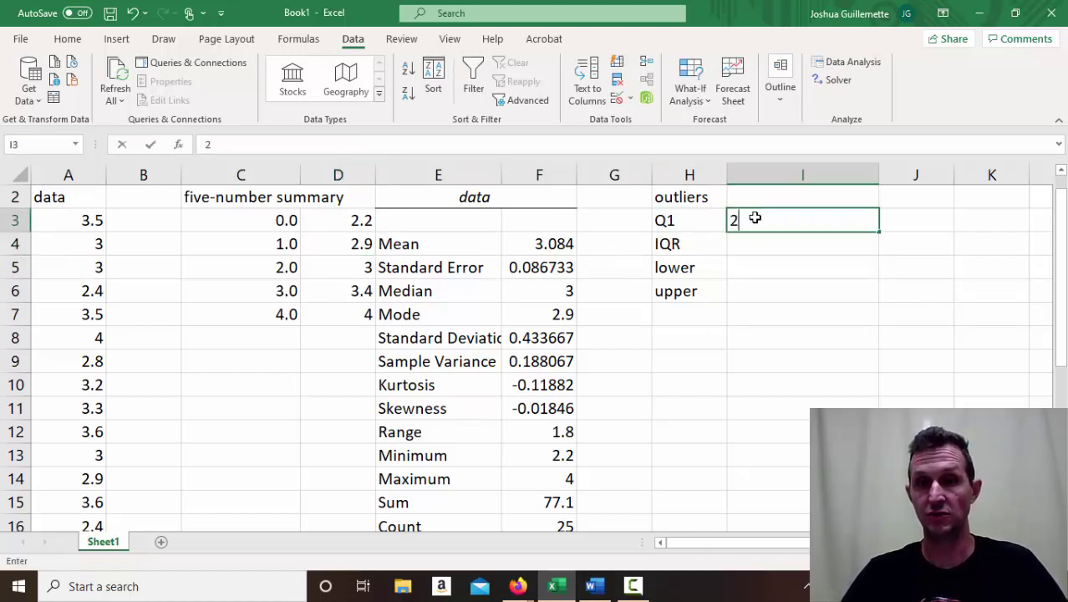
{"action": "type", "text": "2.9"}
{"action": "key", "text": "Return"}
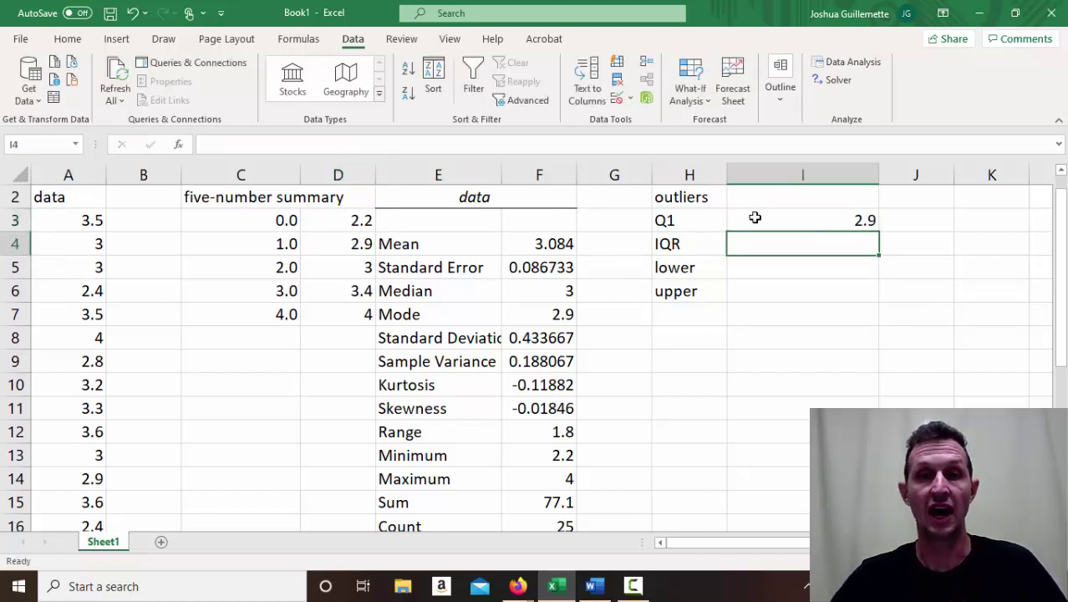
- Calculate the IQR in I4 by subtracting the first quartile in D4 from the third quartile in D6
{"action": "left_click", "coordinate": [333, 291]}
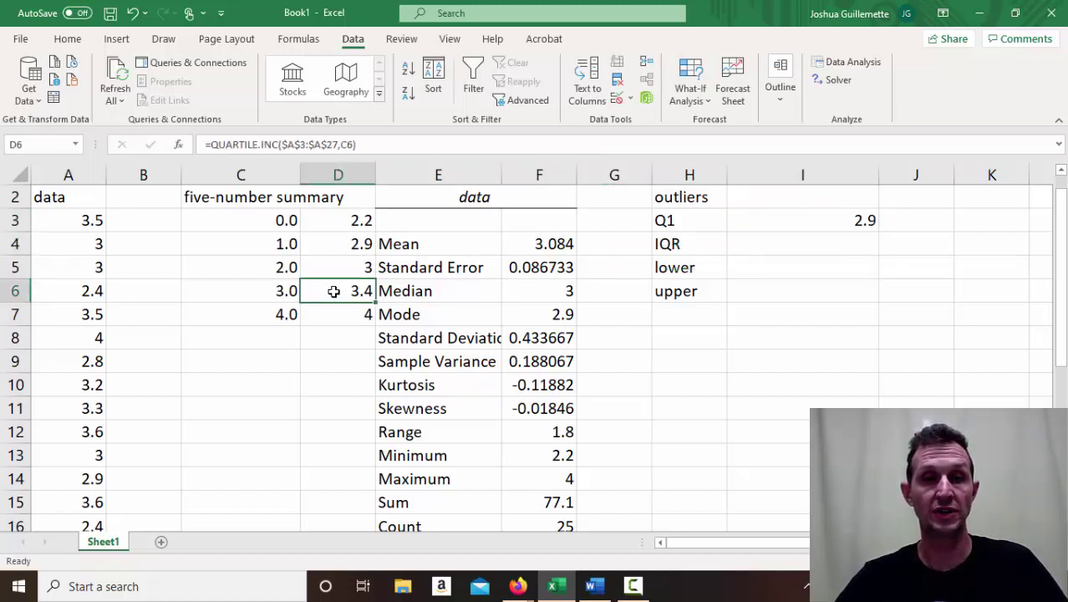
{"action": "left_click", "coordinate": [336, 243]}
{"action": "left_click", "coordinate": [753, 241]}
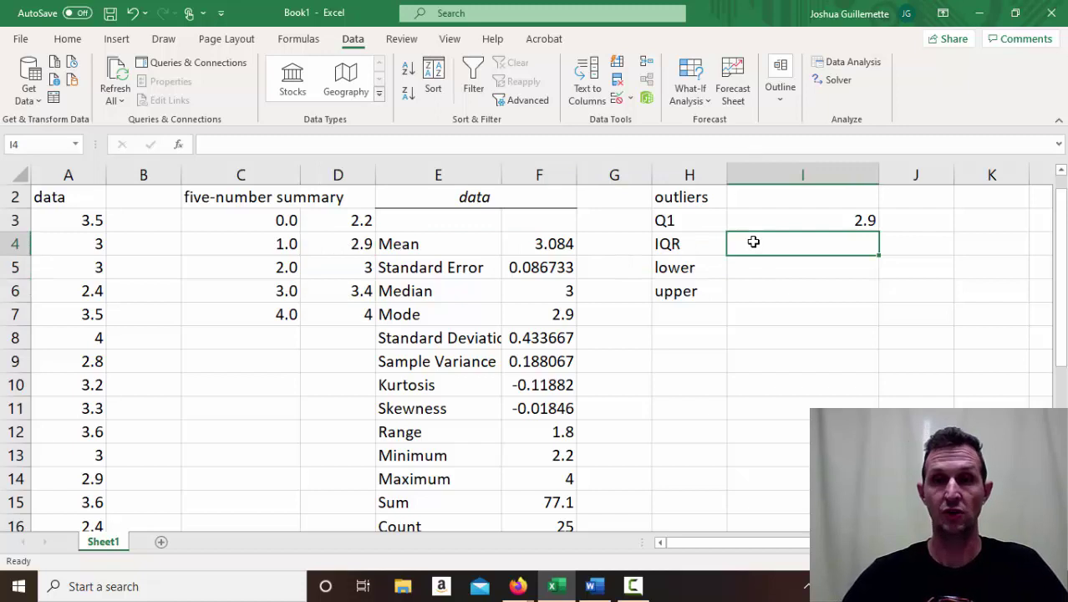
{"action": "type", "text": "="}
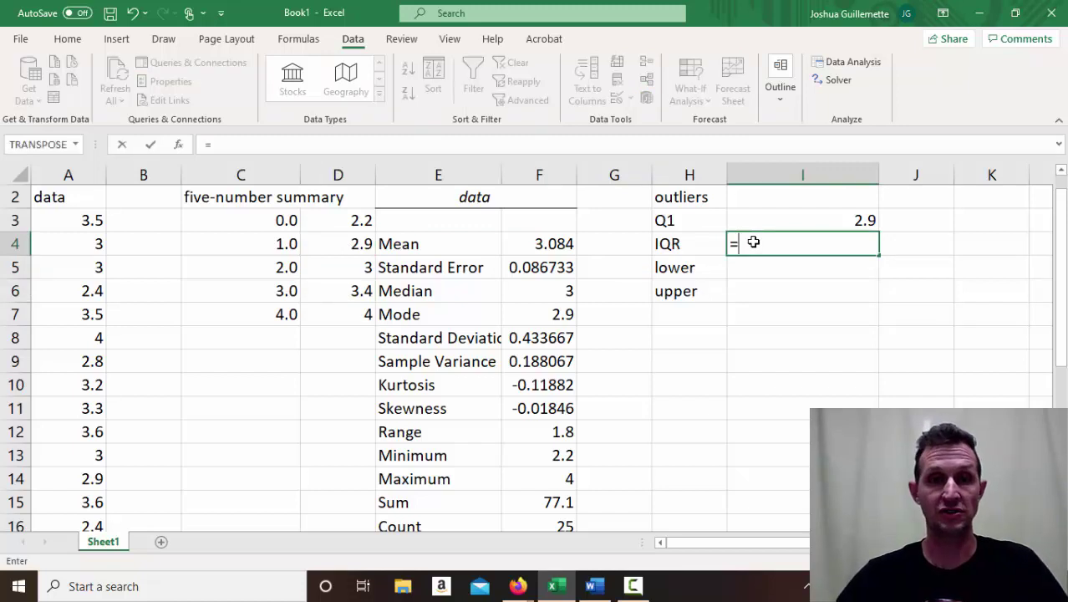
{"action": "left_click", "coordinate": [349, 291]}
{"action": "type", "text": "-"}
{"action": "left_click", "coordinate": [349, 244]}
{"action": "key", "text": "Return"}
{"action": "type", "text": "3"}
{"action": "key", "text": "BackSpace"}
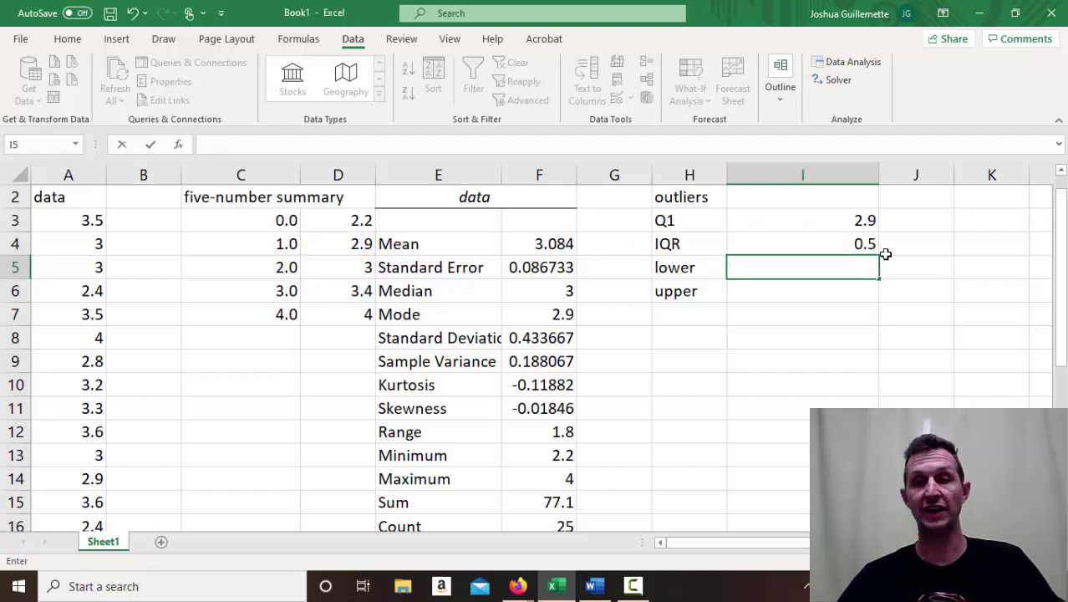
- Calculate the lower outlier boundary in I5 with the formula =2.9-1.5*.5
{"action": "type", "text": "="}
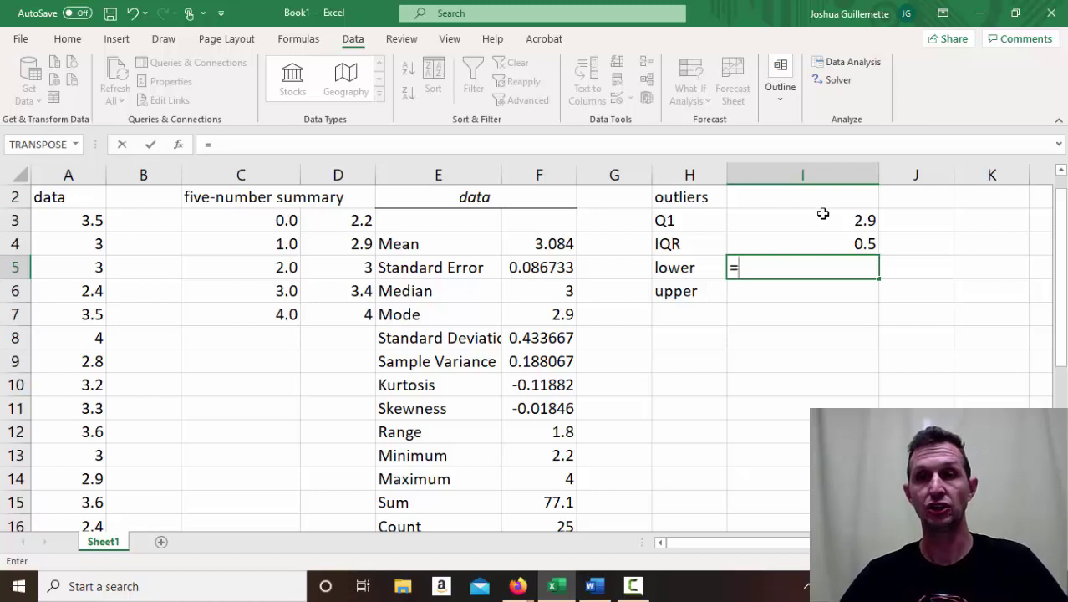
{"action": "type", "text": "2.9"}
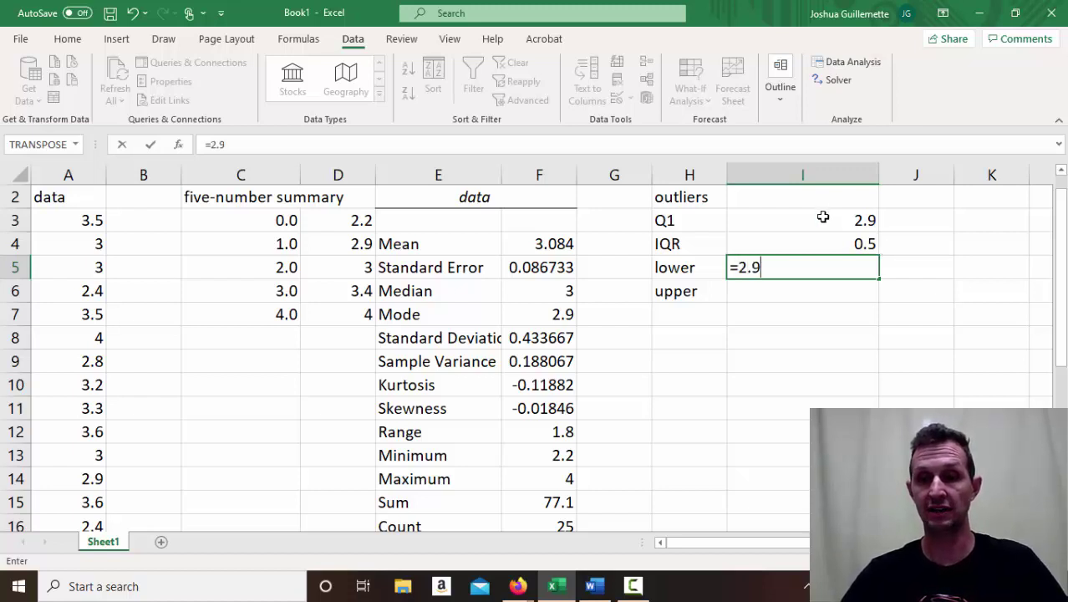
{"action": "type", "text": "-1.5"}
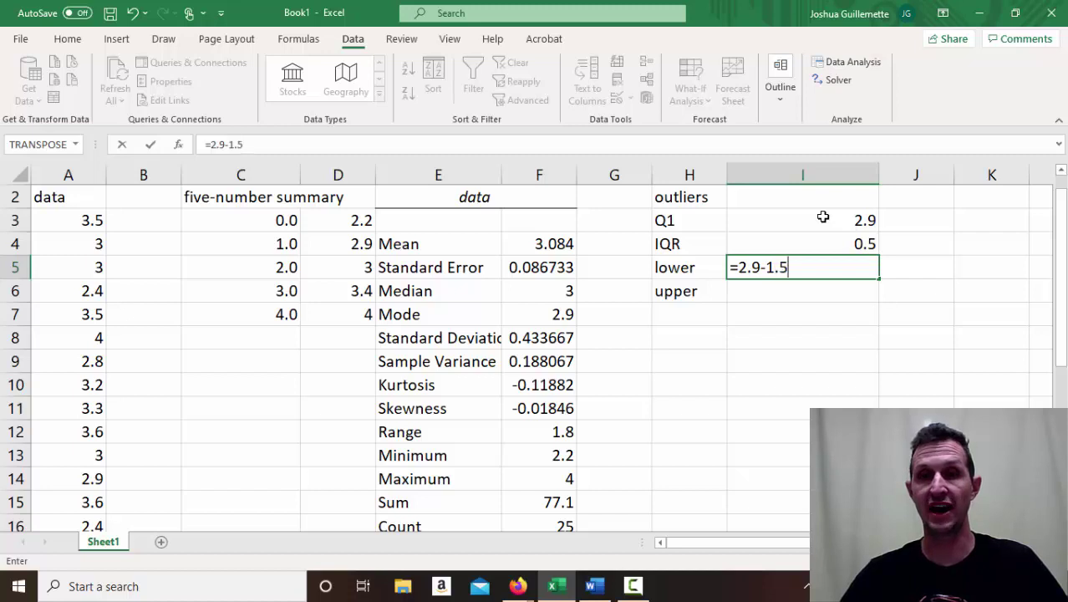
{"action": "type", "text": "*.5"}
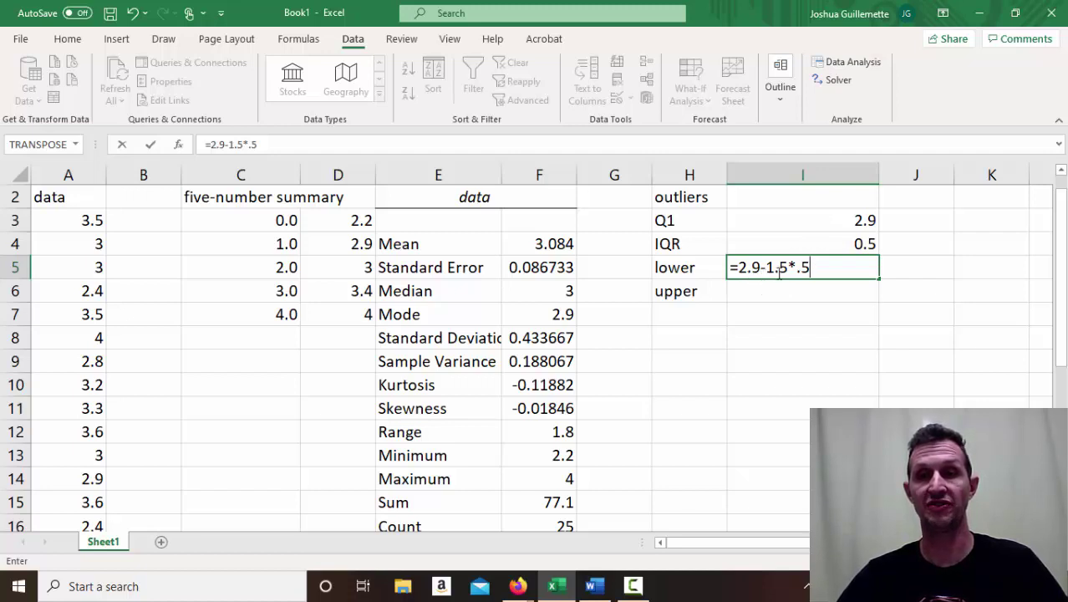
{"action": "key", "text": "Return"}
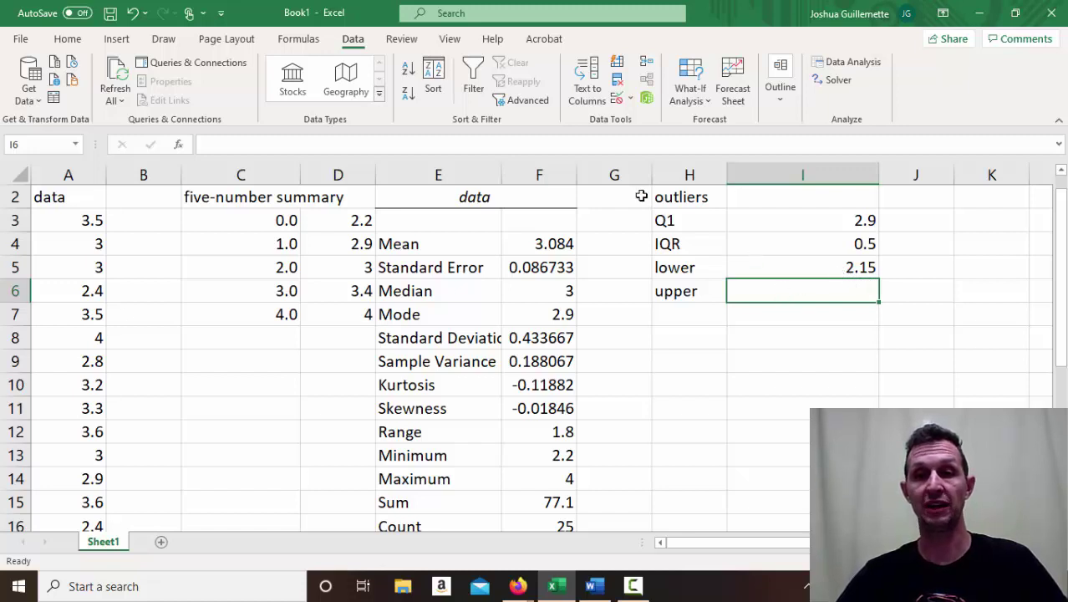
- Change the label in H3 to Q3 and set the value in I3 to 3.4
{"action": "left_click", "coordinate": [668, 221]}
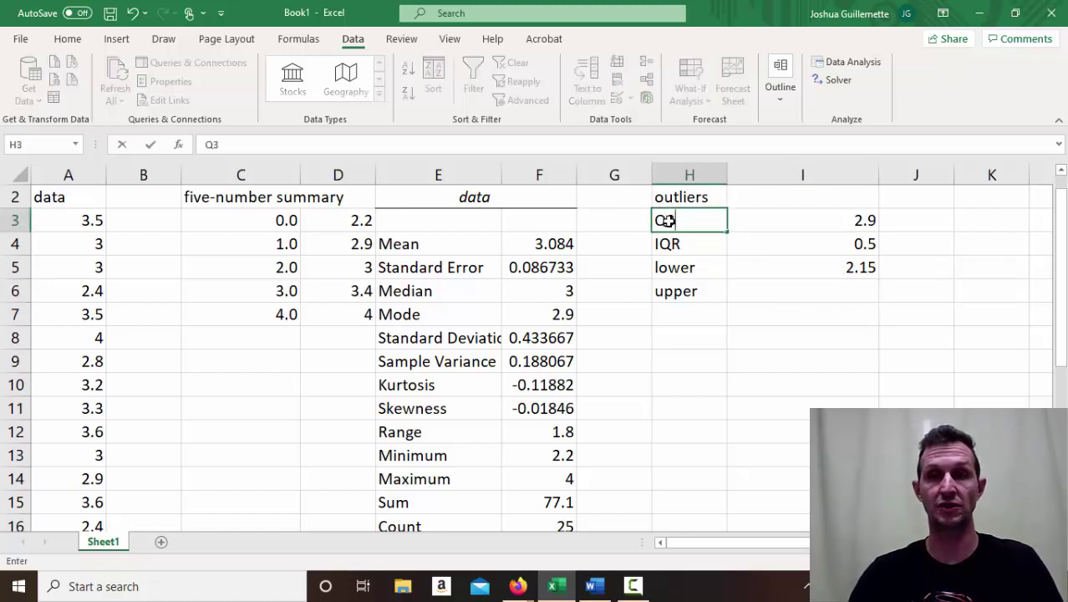
{"action": "key", "text": "Right"}
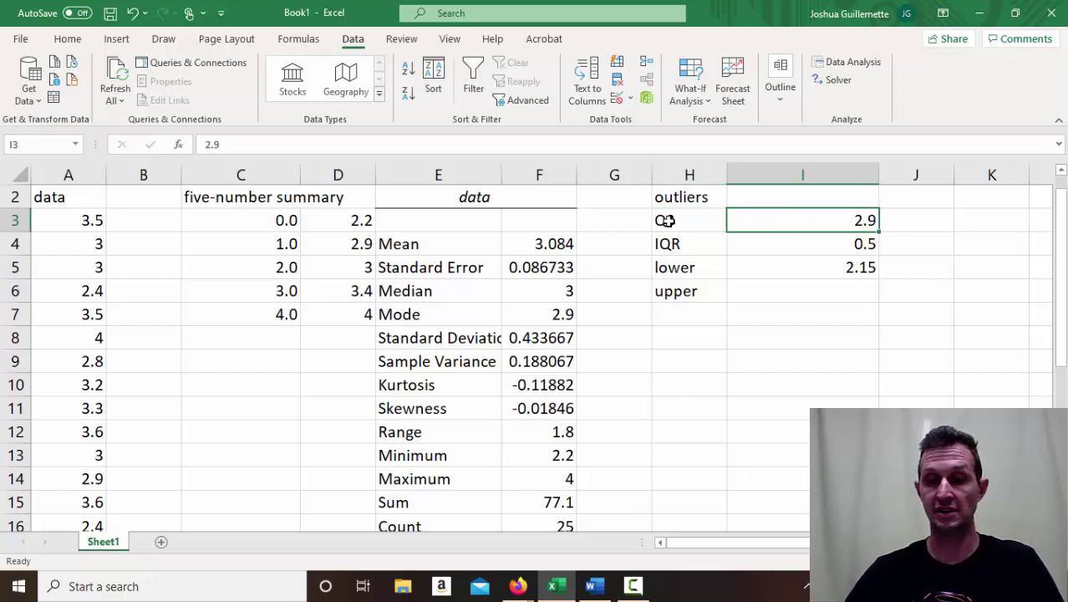
{"action": "type", "text": "3.4"}
{"action": "key", "text": "Return"}
{"action": "key", "text": "Return"}
- Calculate the upper outlier boundary in I6 with the formula =3.4+1.5*.5
{"action": "left_click", "coordinate": [781, 293]}
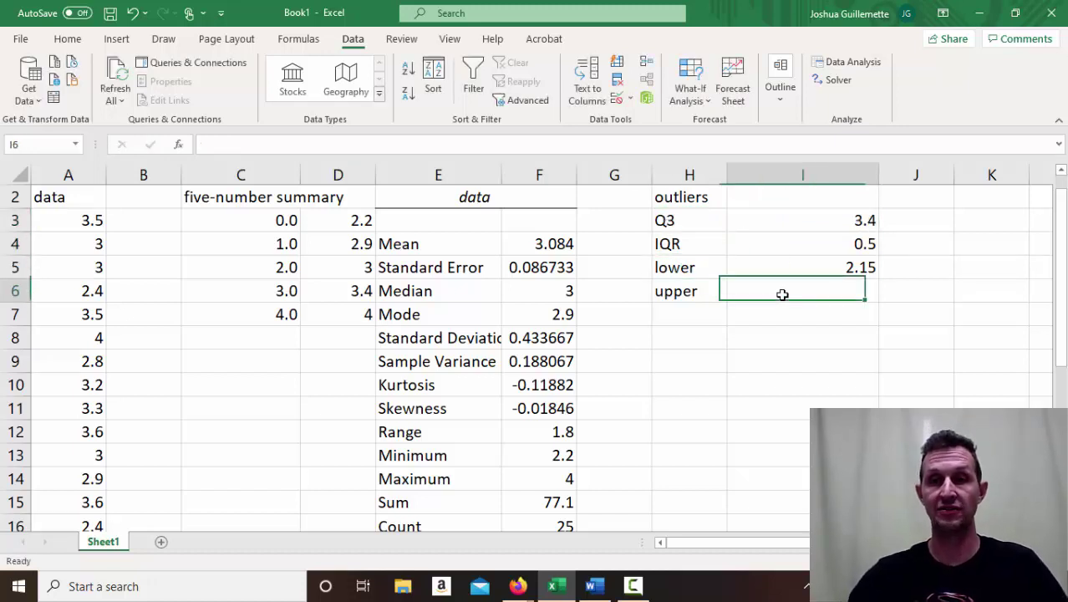
{"action": "type", "text": "="}
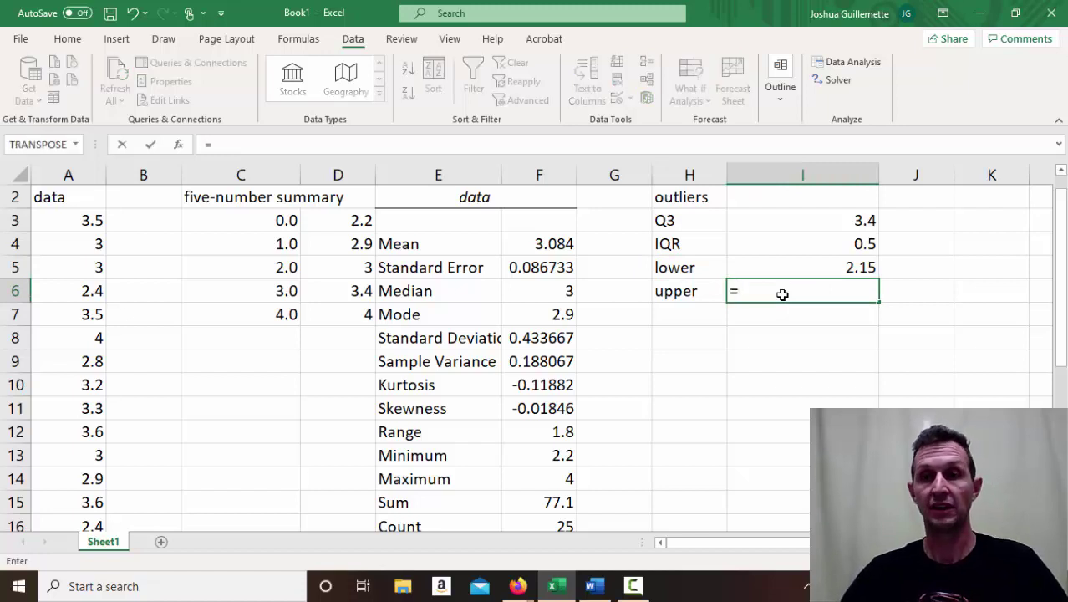
{"action": "type", "text": "3."}
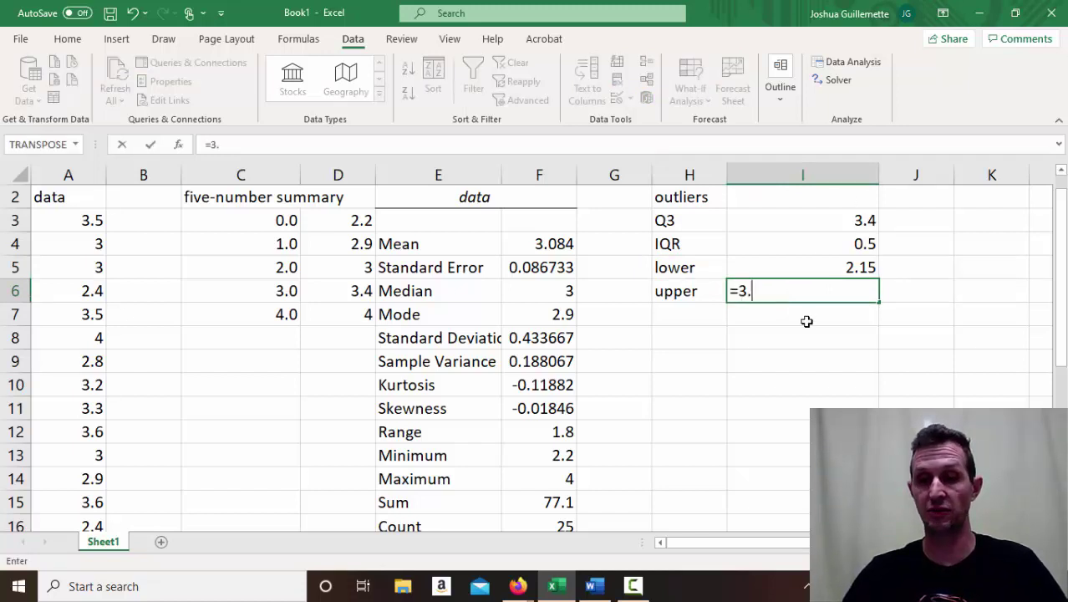
{"action": "type", "text": "4+1.5*"}
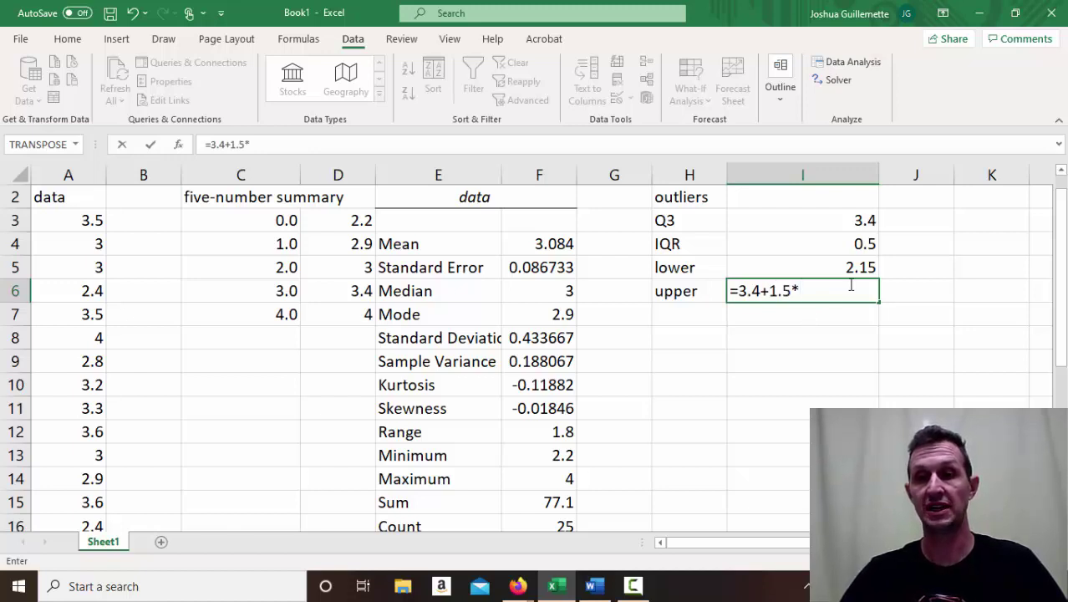
{"action": "type", "text": ".5"}
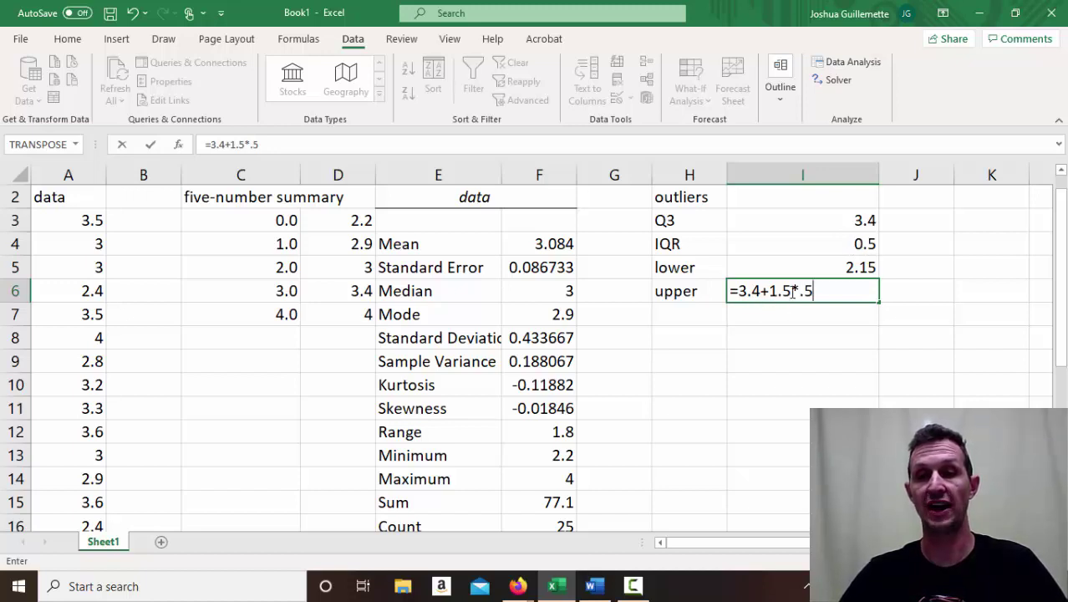
{"action": "key", "text": "Return"}
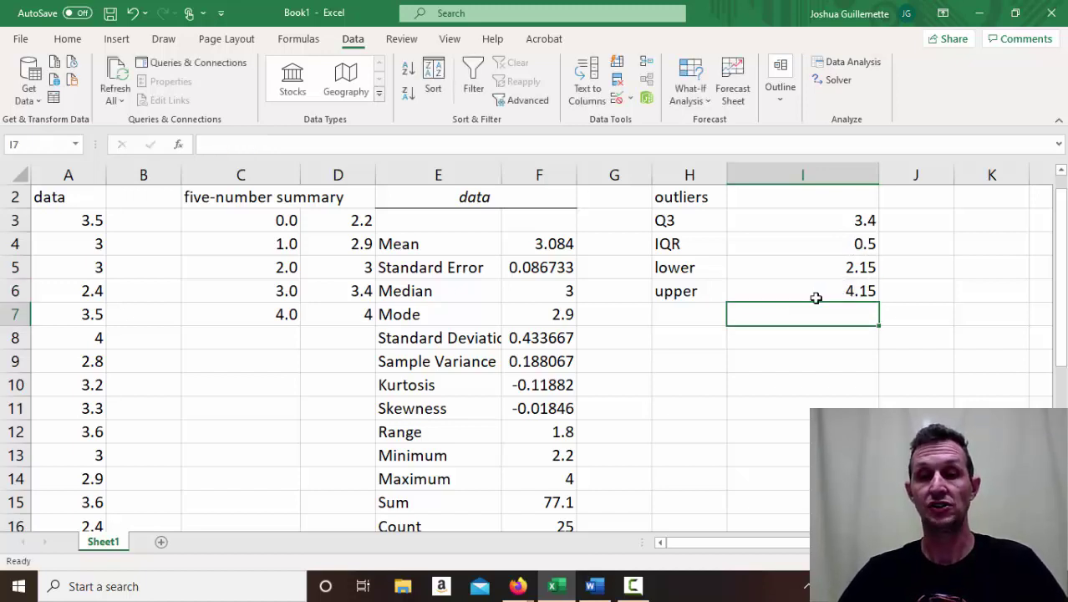
- Switch to the Word notes and review the terms of the upper outlier rule, Q3 + 1.5(IQR)
{"action": "left_click", "coordinate": [594, 586]}
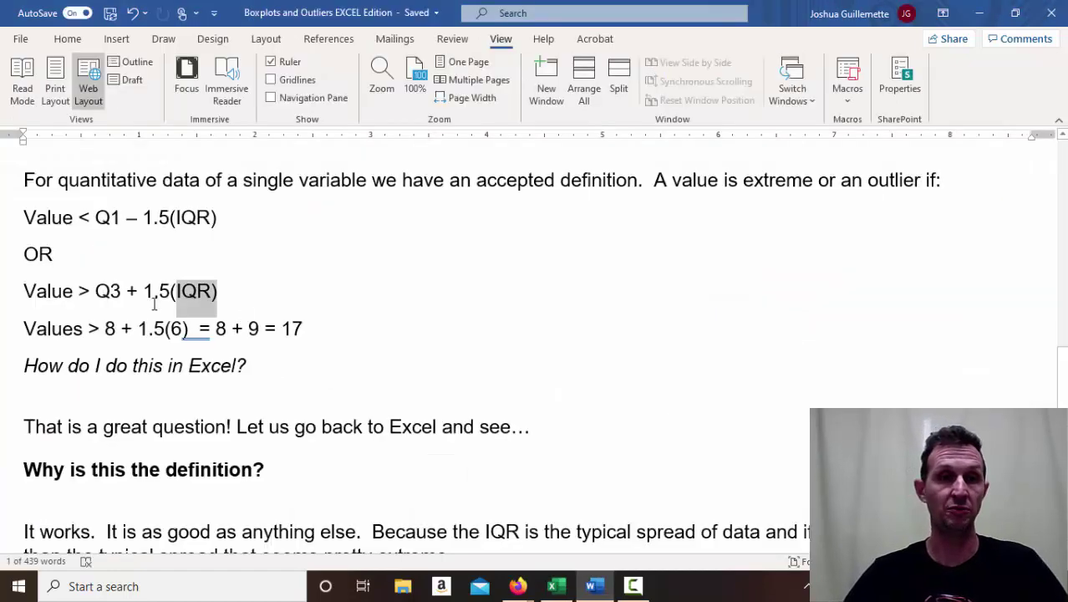
{"action": "double_click", "coordinate": [103, 290]}
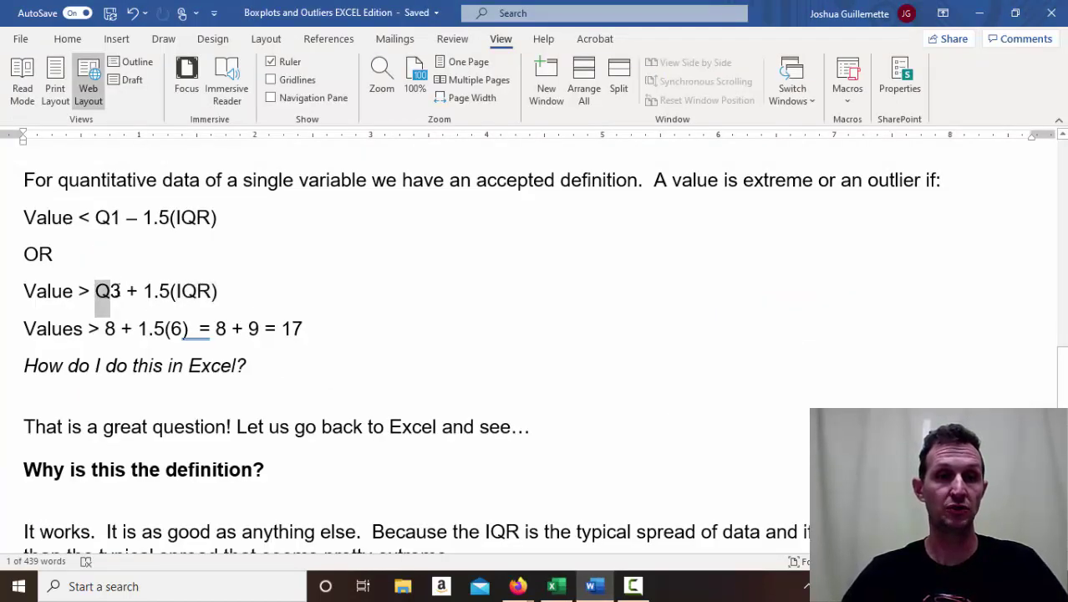
{"action": "left_click", "coordinate": [177, 291]}
{"action": "double_click", "coordinate": [197, 292]}
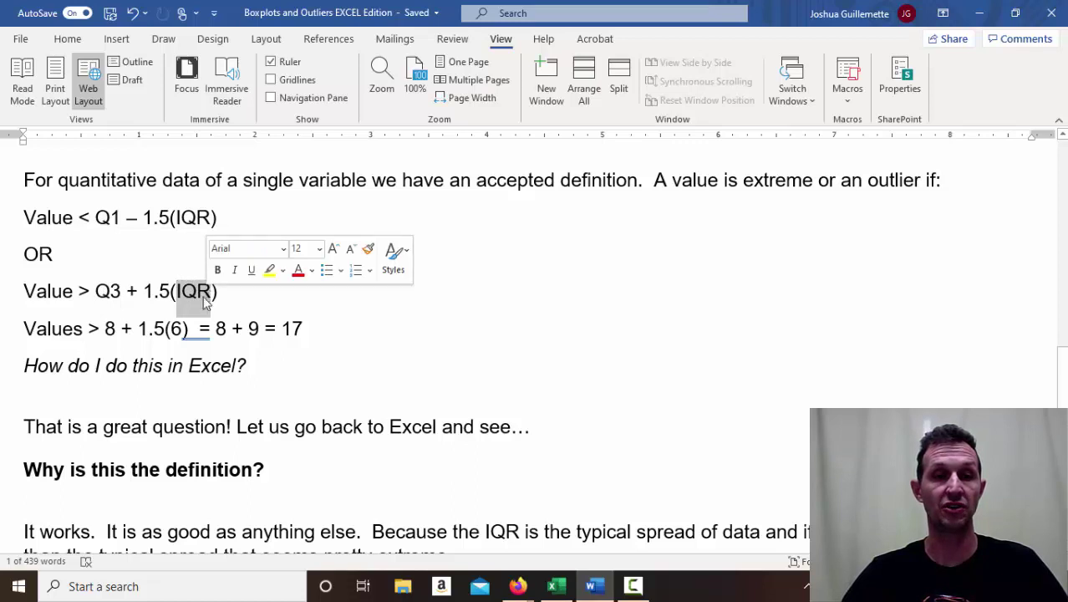
{"action": "left_click_drag", "start_coordinate": [127, 290], "coordinate": [170, 291]}
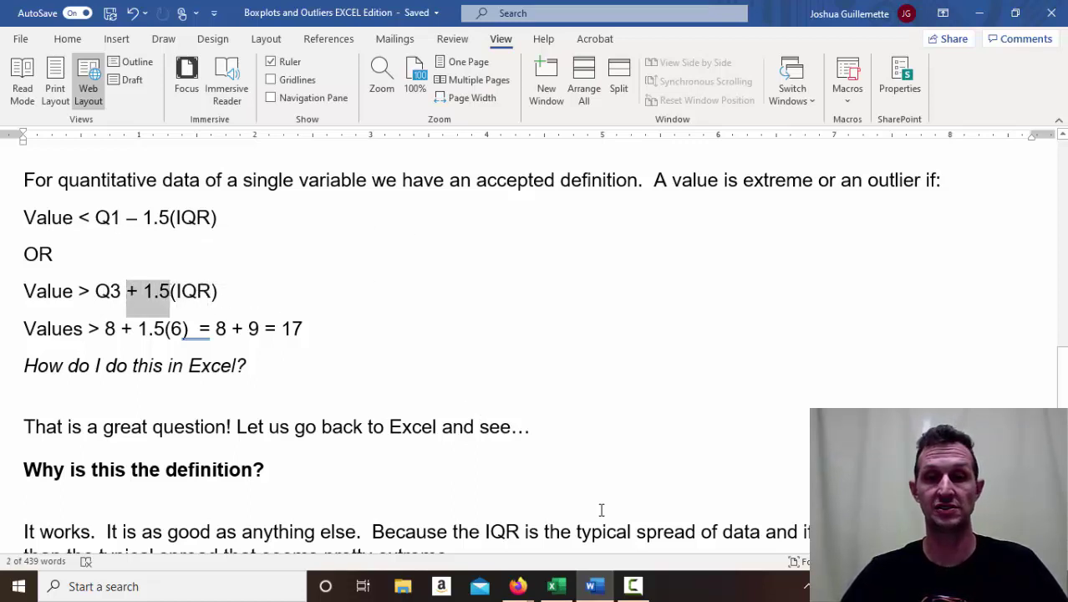
- Return to Excel and review the lower and upper boundary formulas and their labels in H5:I6
{"action": "left_click", "coordinate": [553, 586]}
{"action": "mouse_move", "coordinate": [828, 275]}
{"action": "left_mouse_down"}
{"action": "mouse_move", "coordinate": [822, 269]}
{"action": "mouse_move", "coordinate": [822, 286]}
{"action": "left_mouse_up"}
{"action": "left_click", "coordinate": [808, 261]}
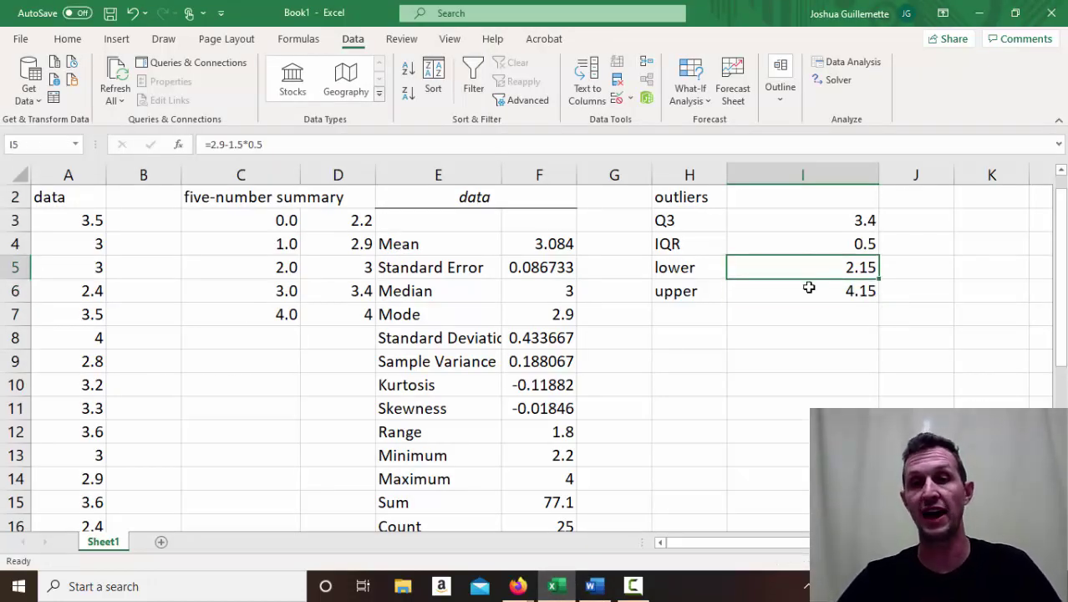
{"action": "left_click", "coordinate": [808, 289]}
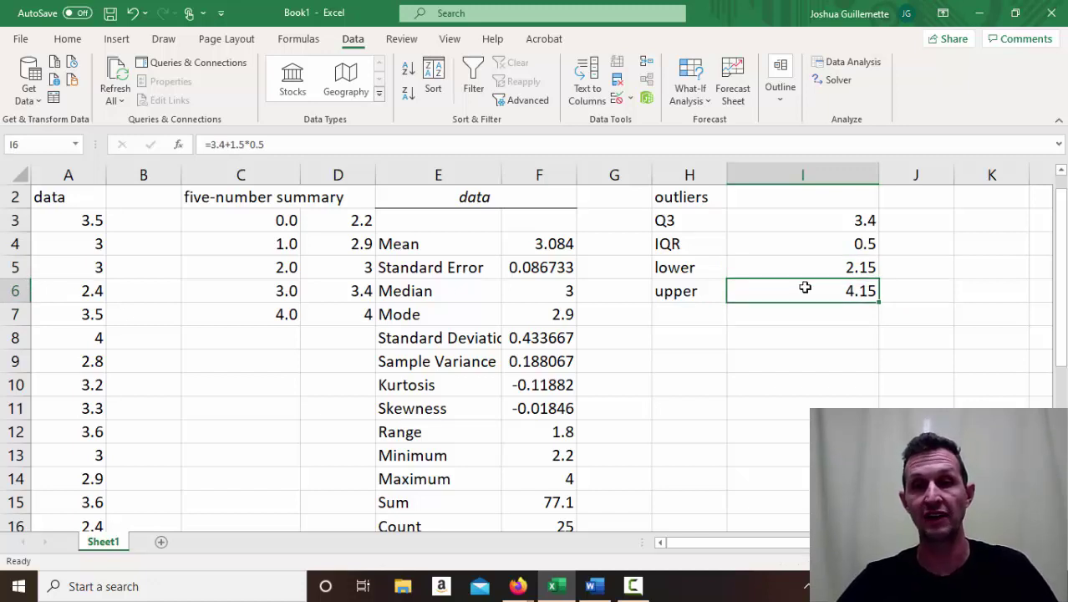
{"action": "left_click_drag", "start_coordinate": [673, 273], "coordinate": [790, 287]}
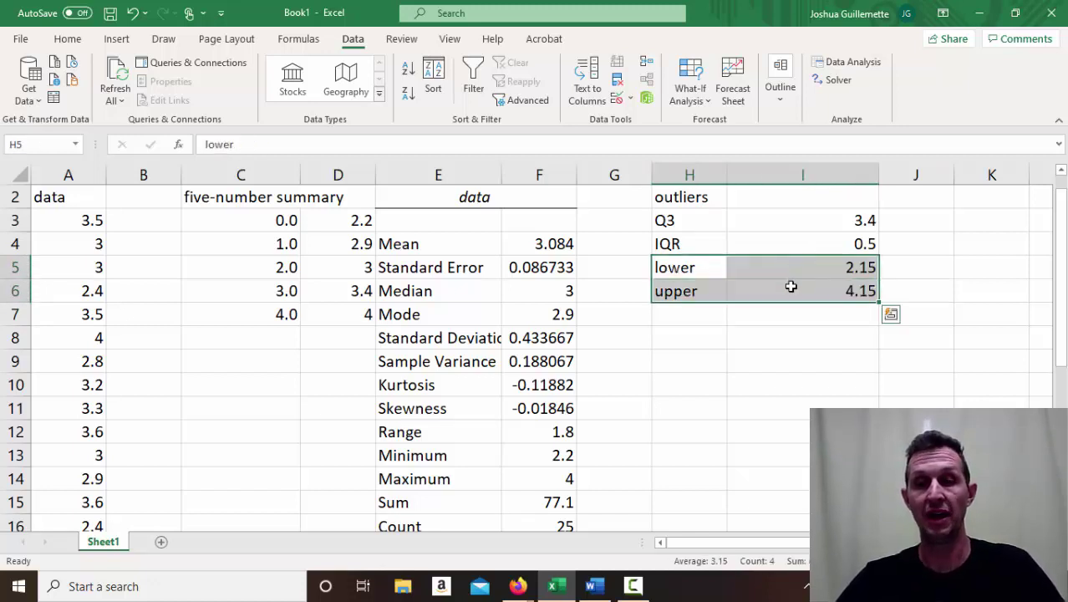
{"action": "left_click", "coordinate": [694, 267]}
{"action": "left_click", "coordinate": [690, 291]}
{"action": "left_click_drag", "start_coordinate": [693, 269], "coordinate": [794, 298]}
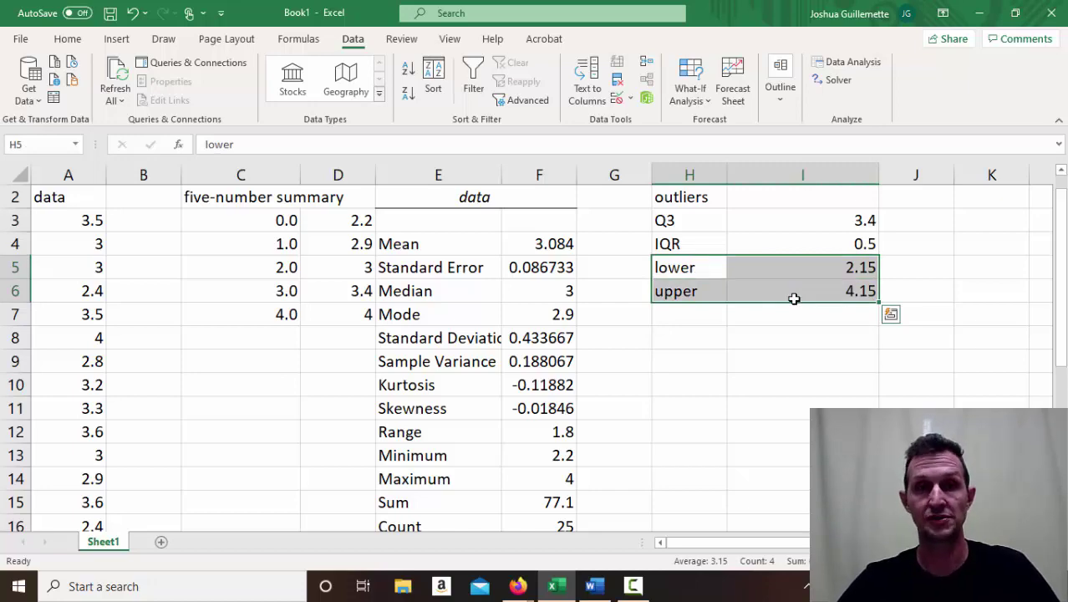
- Switch to the Word notes and review the "Why is this the definition?" section on the 1.5 IQR rule
{"action": "left_click", "coordinate": [593, 585]}
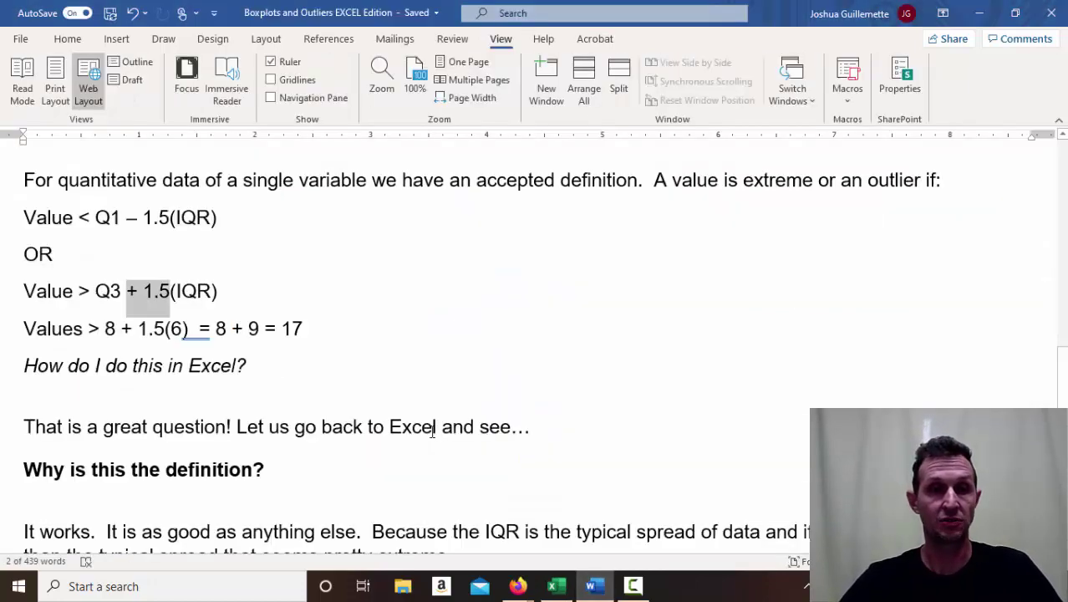
{"action": "left_click", "coordinate": [304, 478]}
{"action": "key", "text": "Down"}
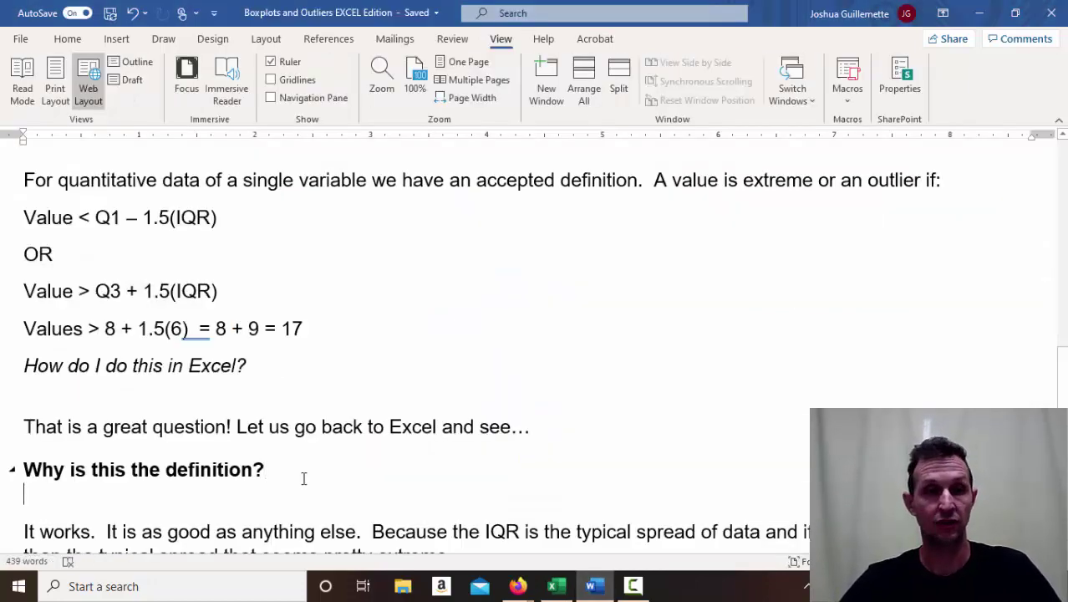
{"action": "key", "text": "Down"}
{"action": "key", "text": "Down"}
{"action": "key", "text": "Down"}
{"action": "key", "text": "Down"}
{"action": "key", "text": "Down"}
{"action": "key", "text": "Down"}
{"action": "key", "text": "Down"}
{"action": "key", "text": "Down"}
{"action": "key", "text": "Down"}
{"action": "key", "text": "Down"}
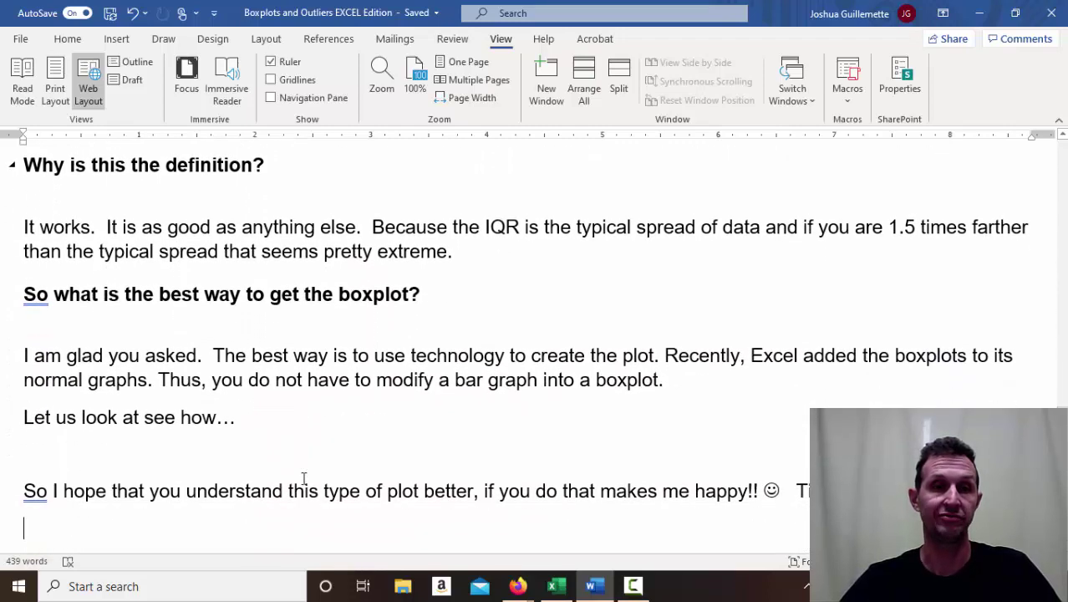
{"action": "left_click_drag", "start_coordinate": [27, 226], "coordinate": [751, 220]}
{"action": "left_click", "coordinate": [372, 227]}
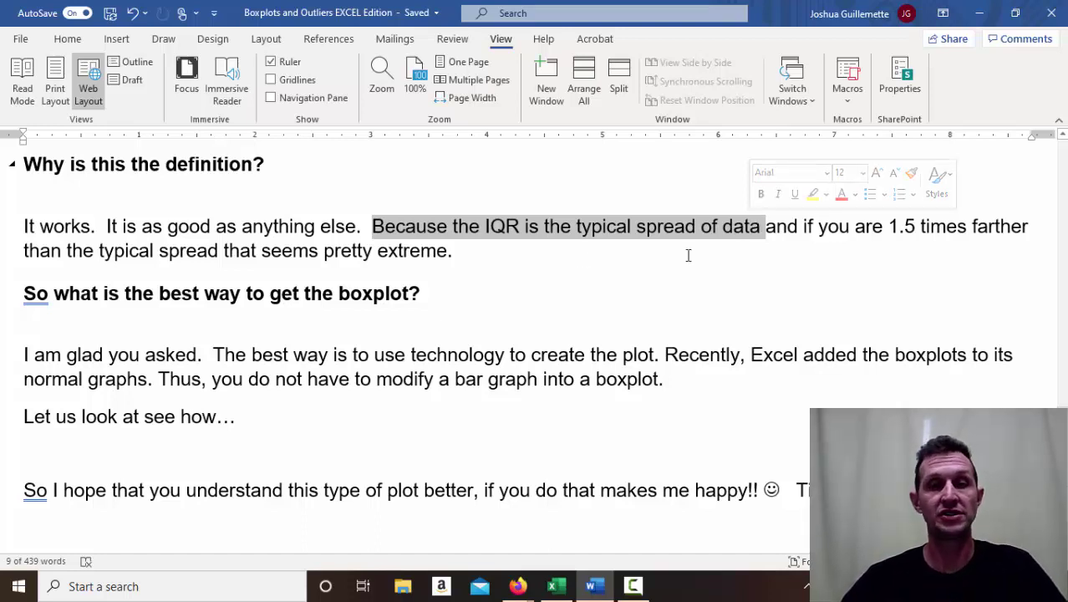
{"action": "left_click", "coordinate": [478, 258]}
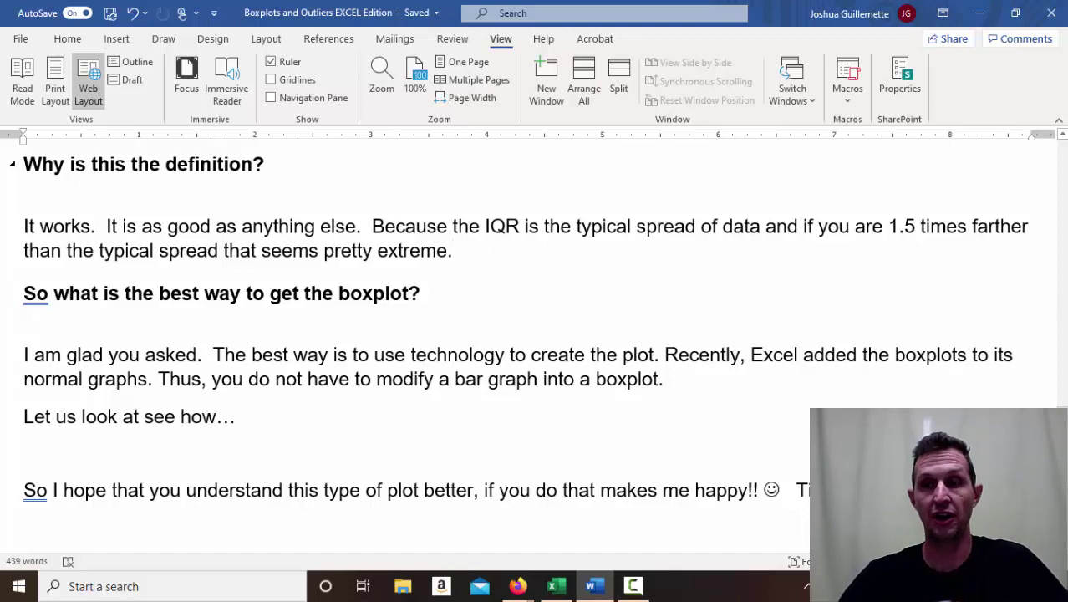
- Review the notes section on the best way to get the boxplot using Excel's built-in charts
{"action": "scroll", "coordinate": [530, 353], "scroll_direction": "down", "scroll_amount": 3}
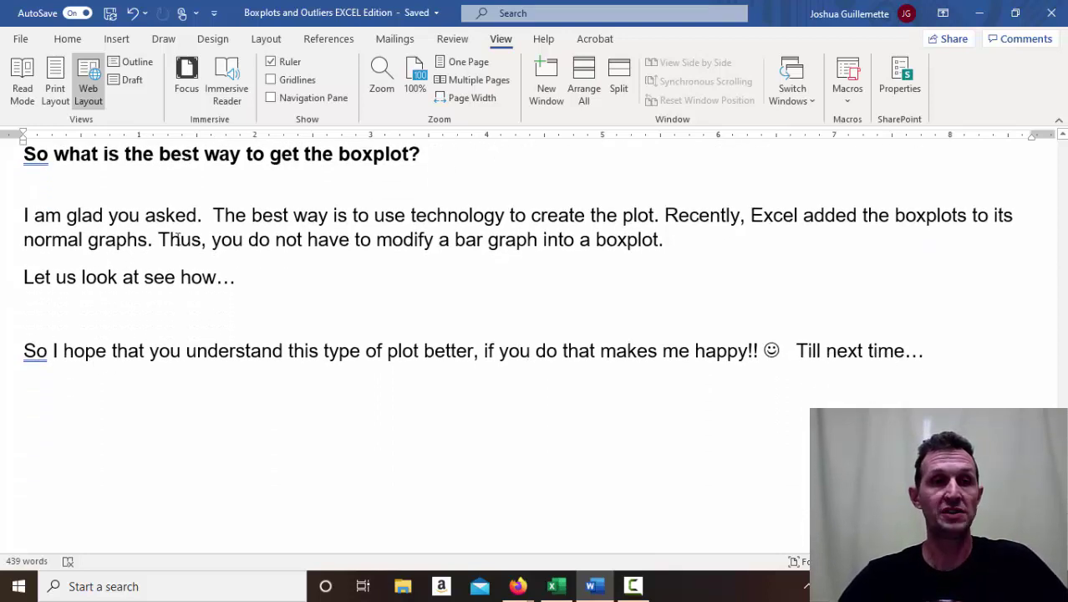
{"action": "left_click_drag", "start_coordinate": [29, 216], "coordinate": [987, 213]}
{"action": "left_click_drag", "start_coordinate": [155, 241], "coordinate": [675, 240]}
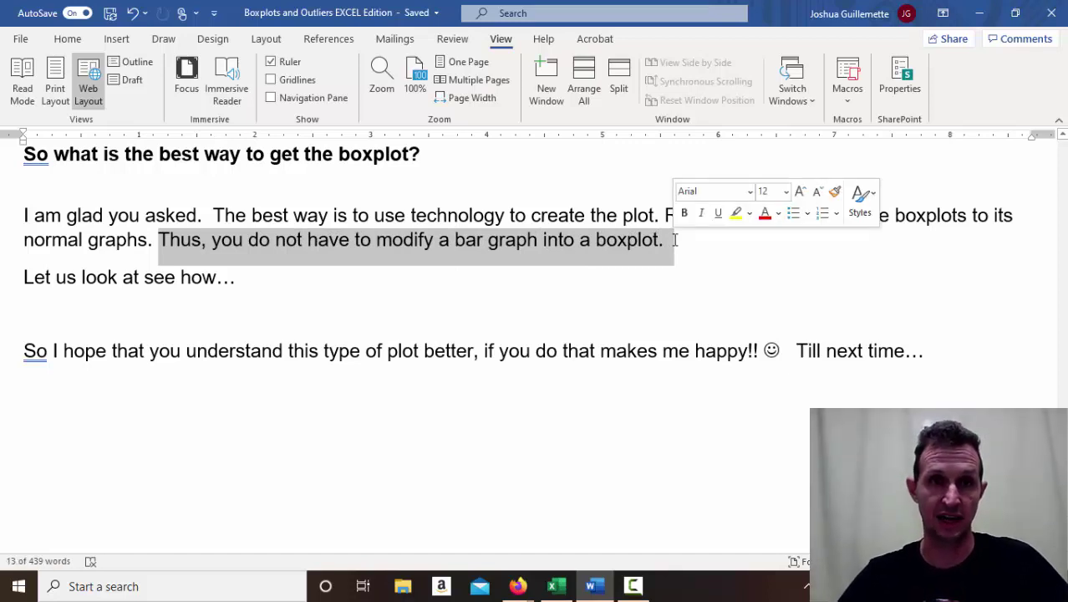
{"action": "left_click_drag", "start_coordinate": [38, 277], "coordinate": [242, 278]}
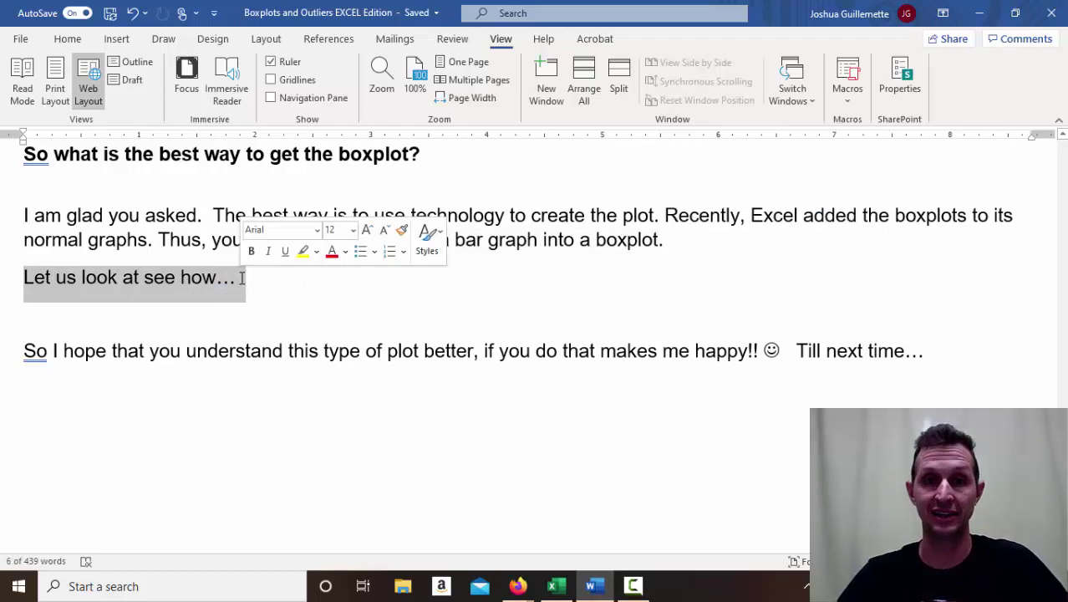
- Return to Excel and insert a Box and Whisker chart from the data in A2:A27
{"action": "left_click", "coordinate": [556, 587]}
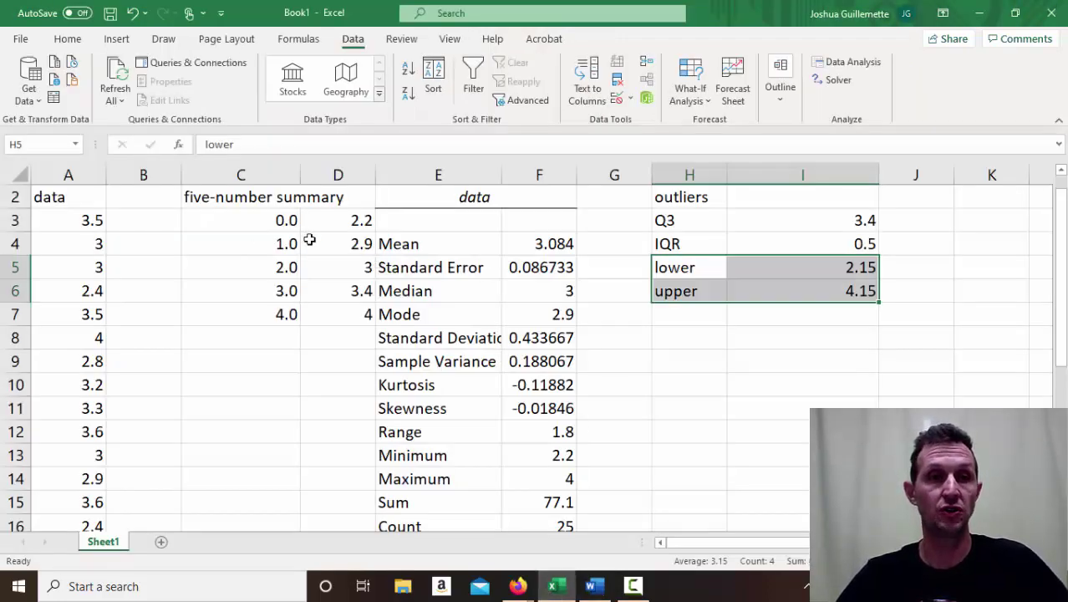
{"action": "left_click_drag", "start_coordinate": [69, 200], "coordinate": [71, 483]}
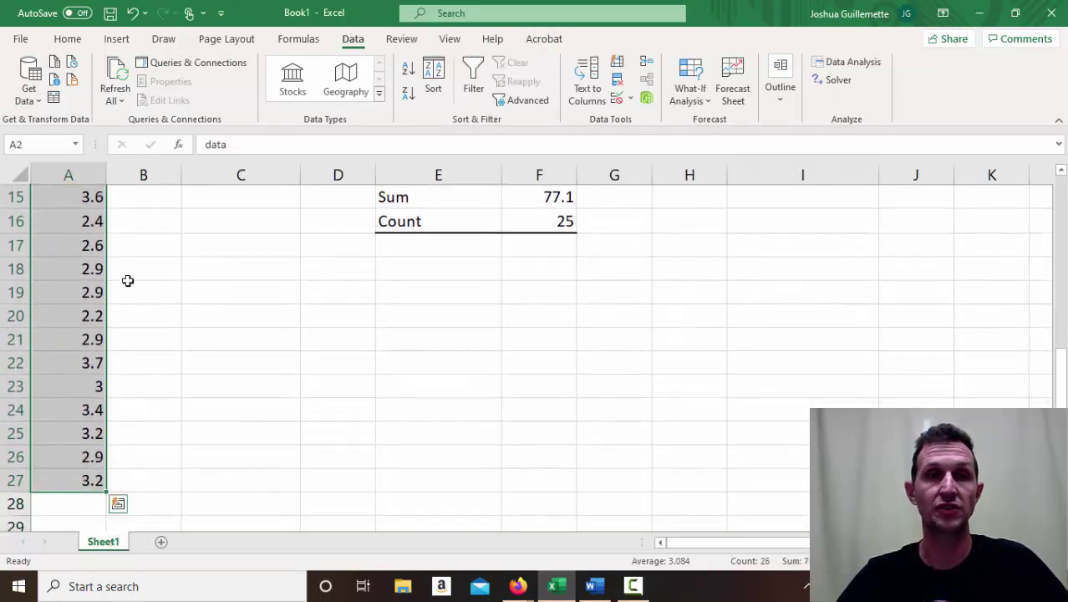
{"action": "left_click", "coordinate": [118, 41]}
{"action": "left_click", "coordinate": [361, 90]}
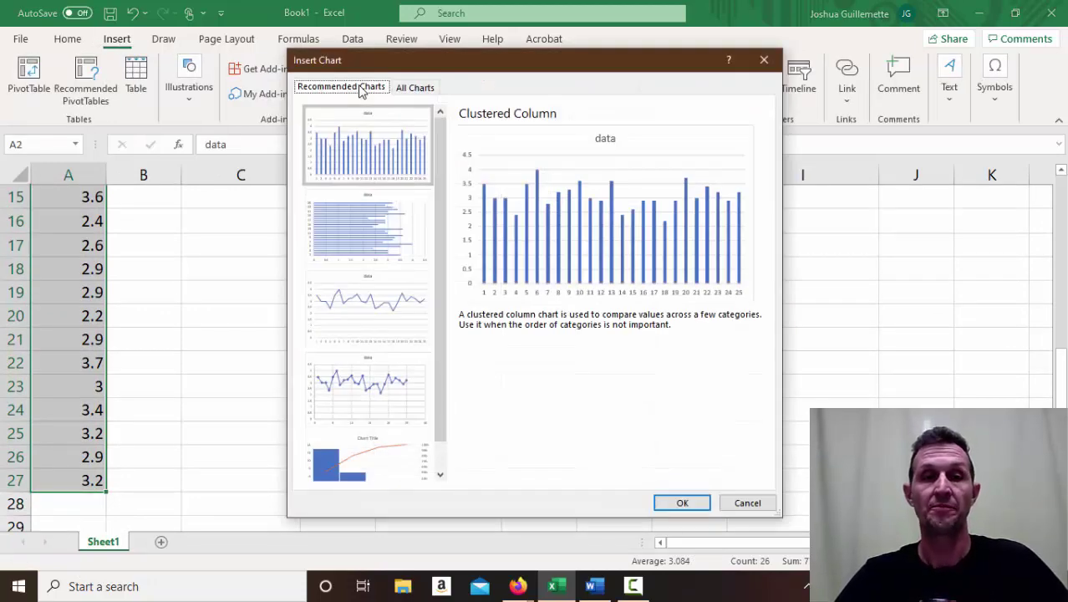
{"action": "left_click", "coordinate": [421, 93]}
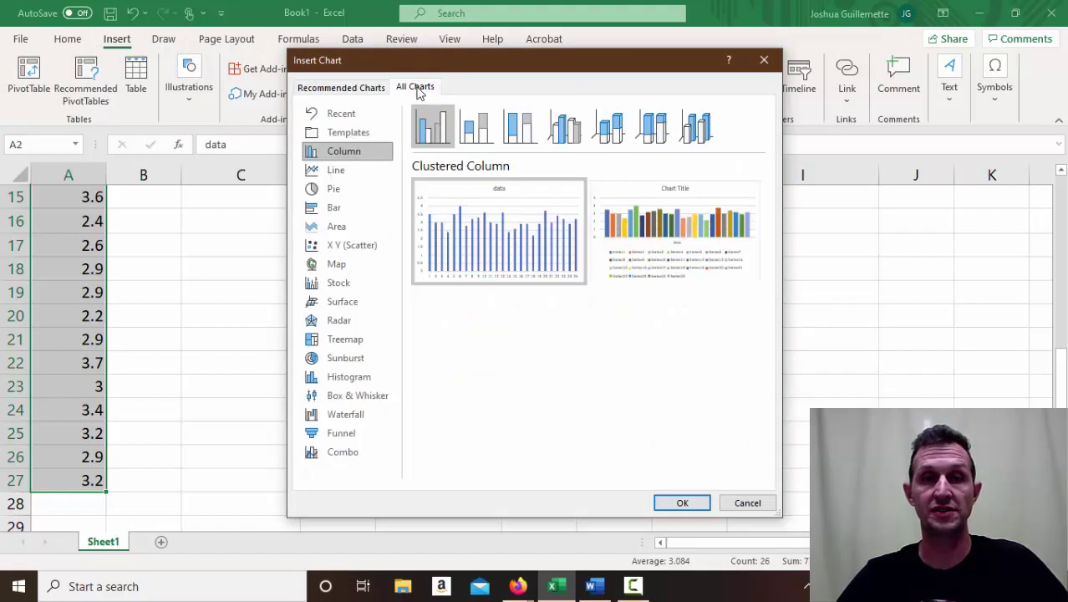
{"action": "left_click", "coordinate": [352, 399]}
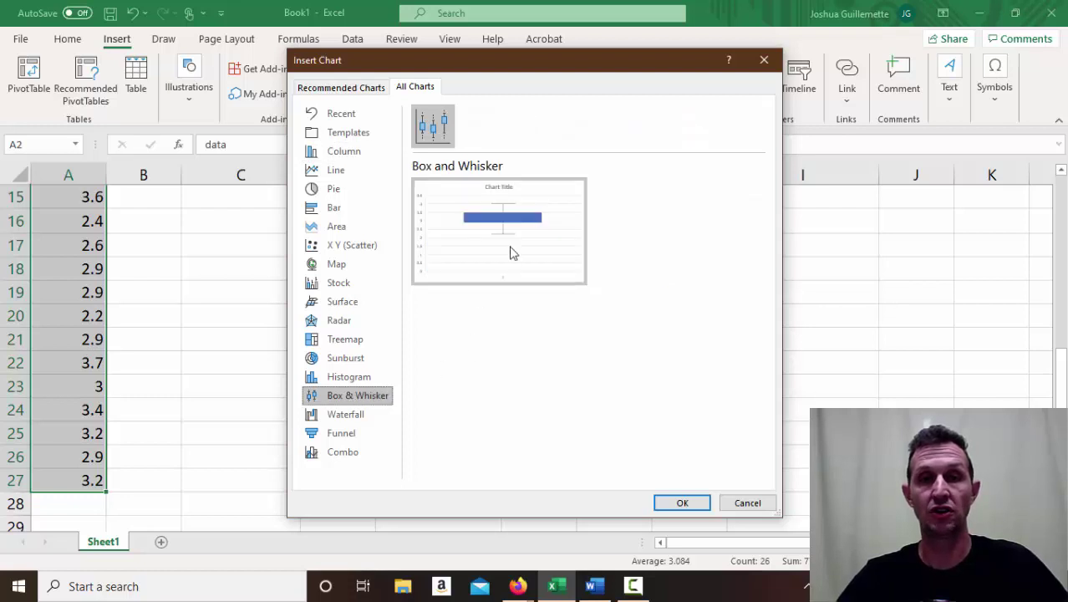
{"action": "mouse_move", "coordinate": [492, 209]}
{"action": "left_click", "coordinate": [679, 505]}
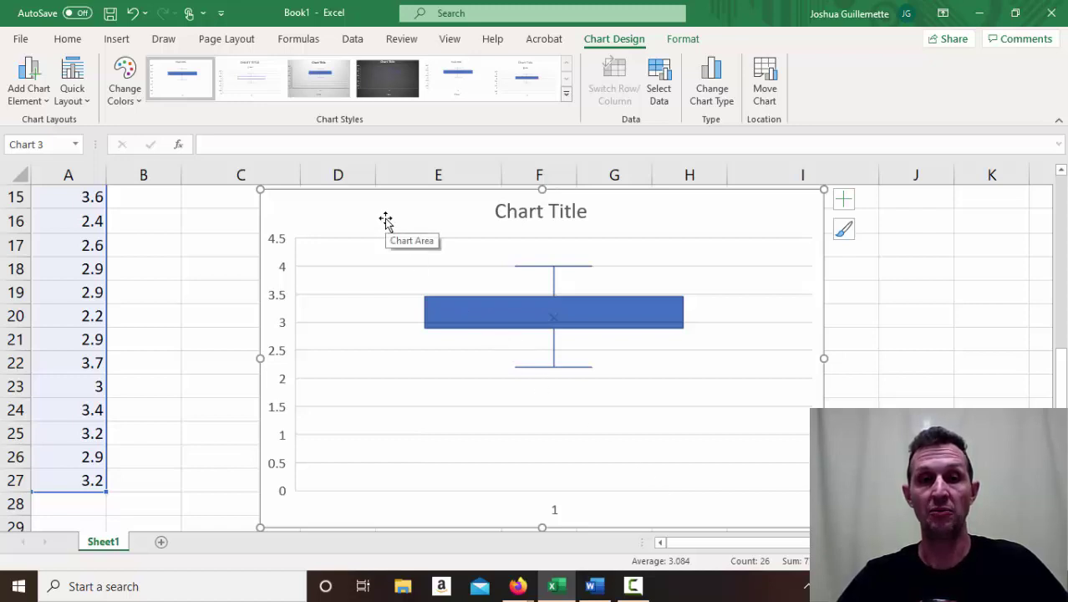
- Move the boxplot beside the outlier table so its upper edge sits in row 2, starting at column J
{"action": "left_click_drag", "start_coordinate": [383, 217], "coordinate": [763, 238]}
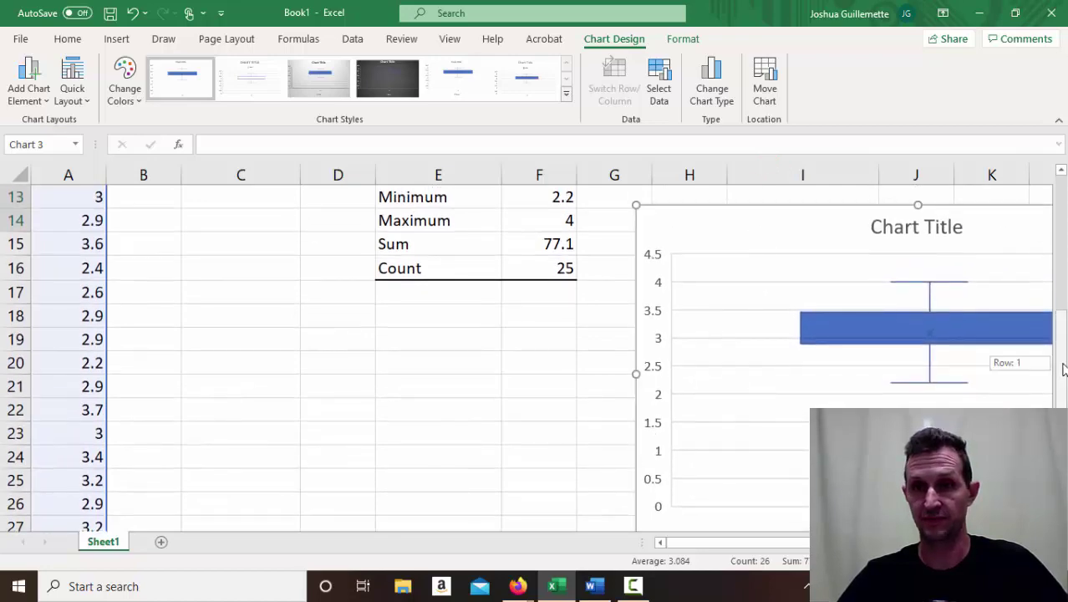
{"action": "left_click_drag", "start_coordinate": [1062, 364], "coordinate": [1061, 242]}
{"action": "left_click_drag", "start_coordinate": [676, 498], "coordinate": [939, 239]}
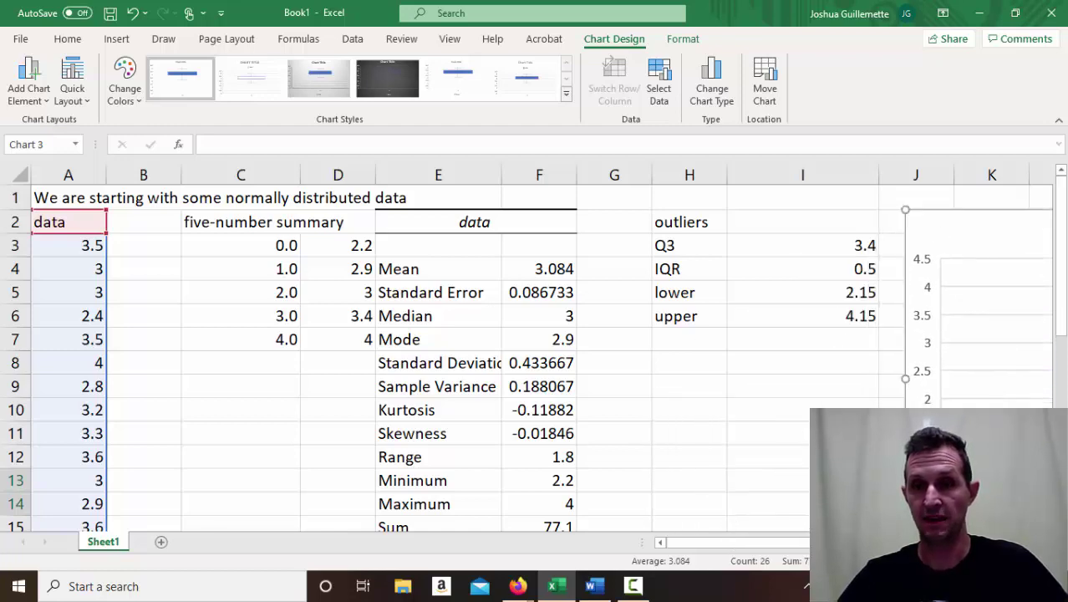
{"action": "scroll", "coordinate": [526, 348], "scroll_direction": "down", "scroll_amount": 2}
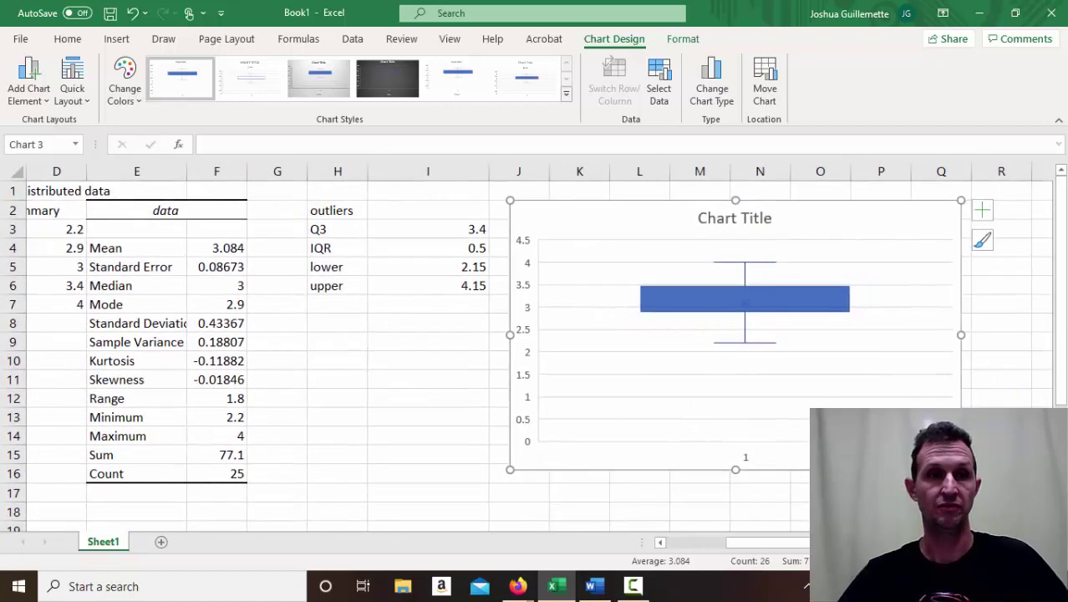
{"action": "left_click_drag", "start_coordinate": [770, 542], "coordinate": [743, 556]}
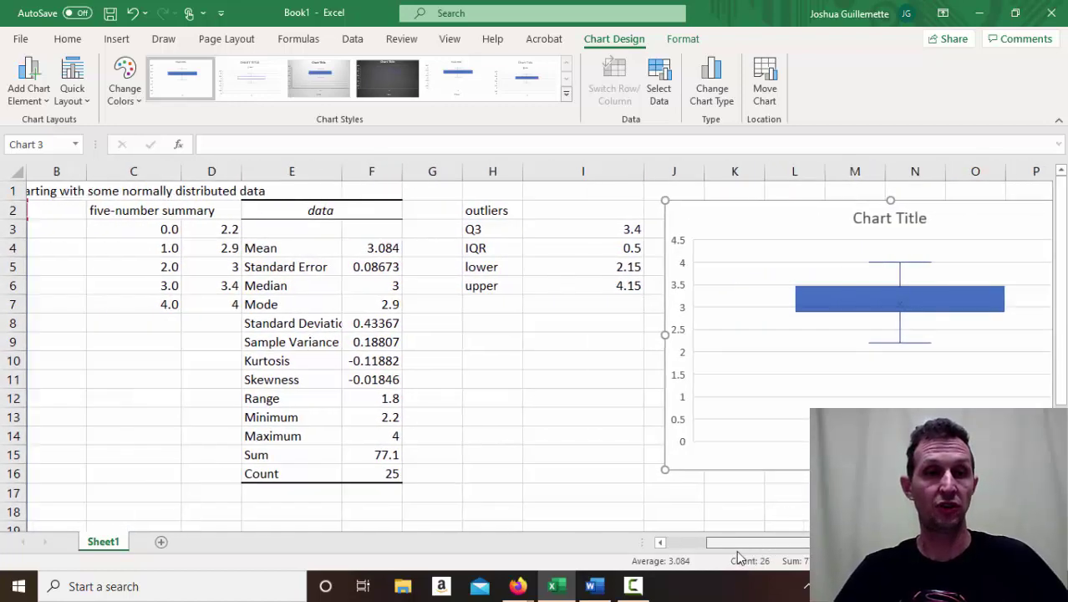
- Compare the minimum and maximum in D3 and D7 and the outlier boundaries in H5:I6 with the boxplot
{"action": "left_click", "coordinate": [165, 231]}
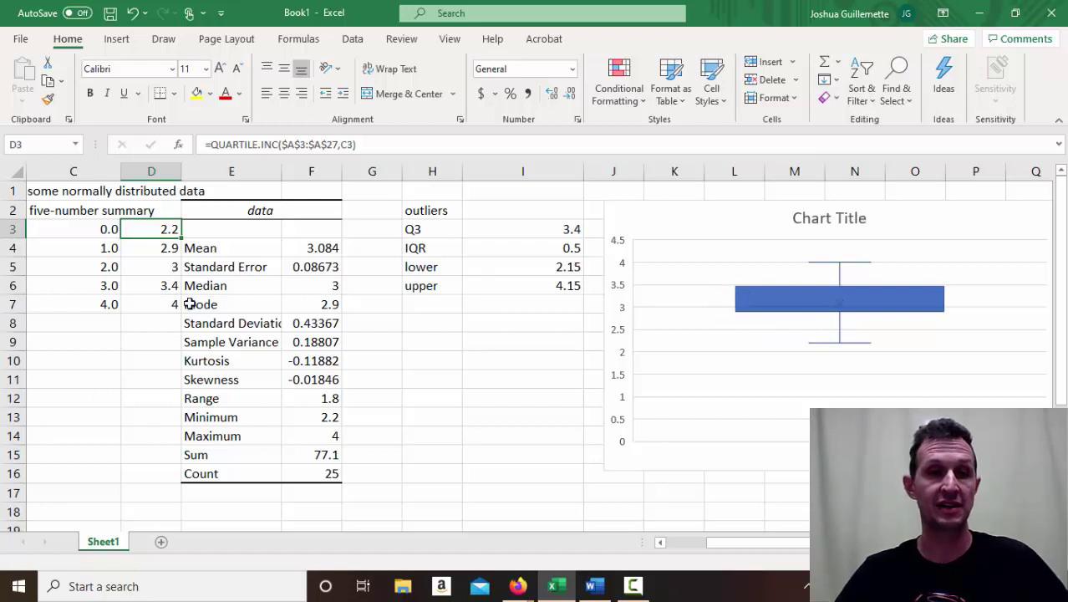
{"action": "left_click", "coordinate": [153, 305]}
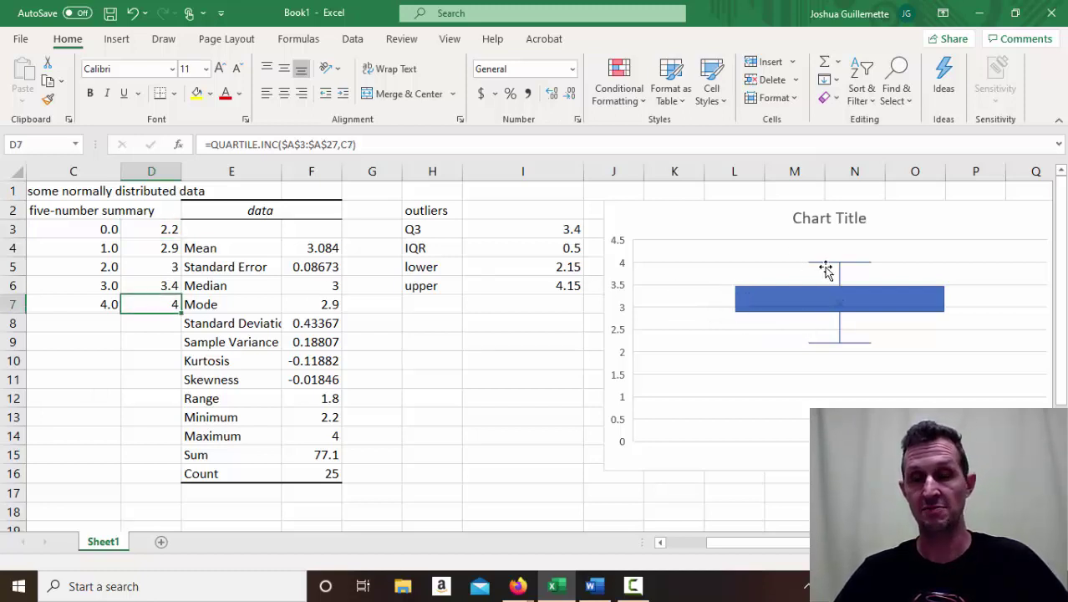
{"action": "mouse_move", "coordinate": [843, 289]}
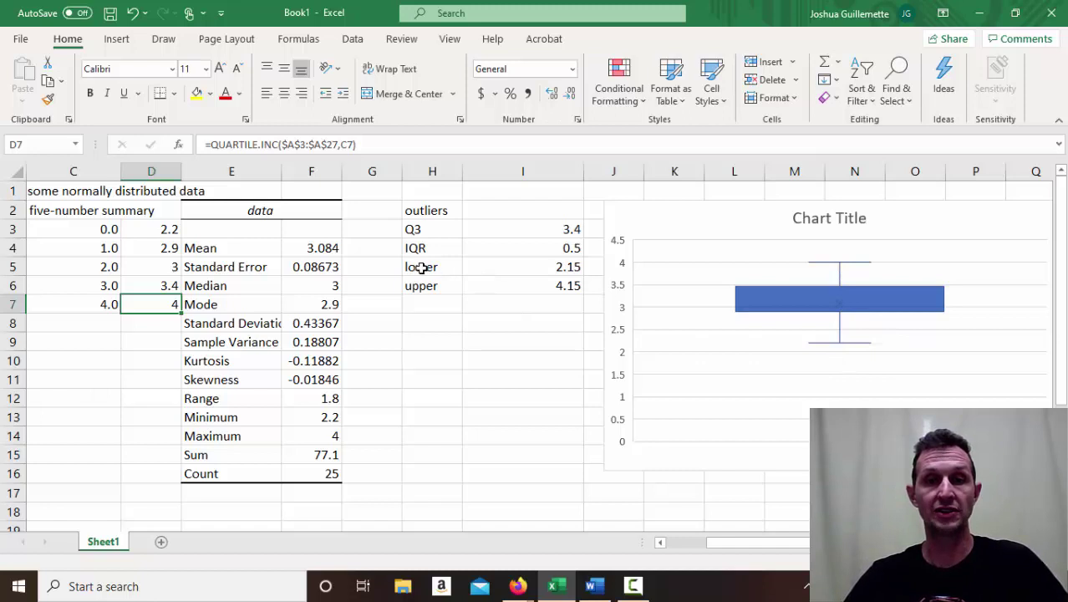
{"action": "left_click_drag", "start_coordinate": [407, 265], "coordinate": [544, 267]}
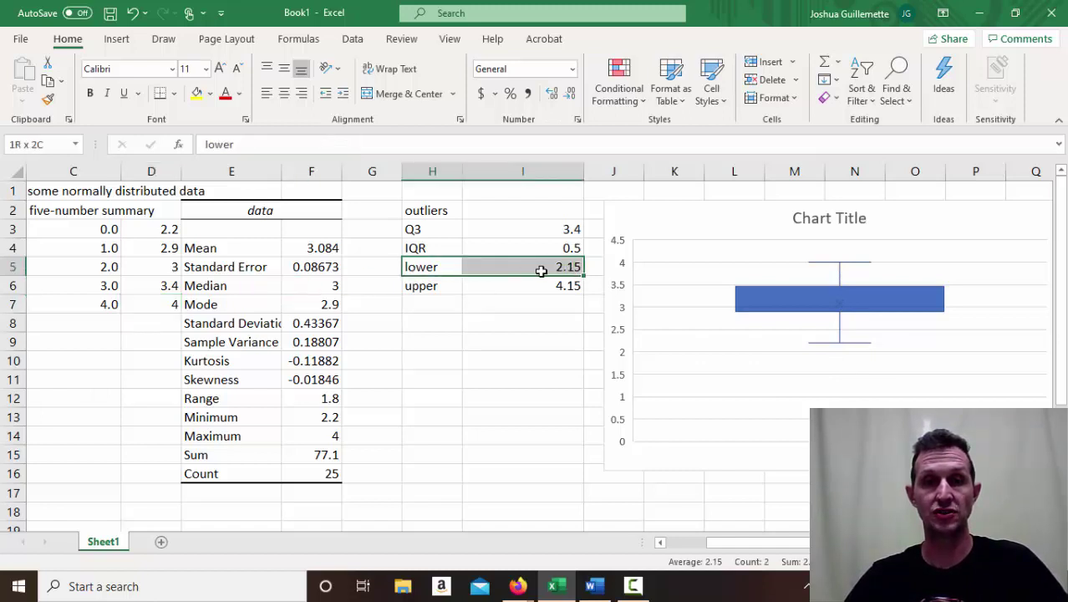
{"action": "left_click", "coordinate": [441, 285]}
{"action": "left_click_drag", "start_coordinate": [441, 285], "coordinate": [515, 284]}
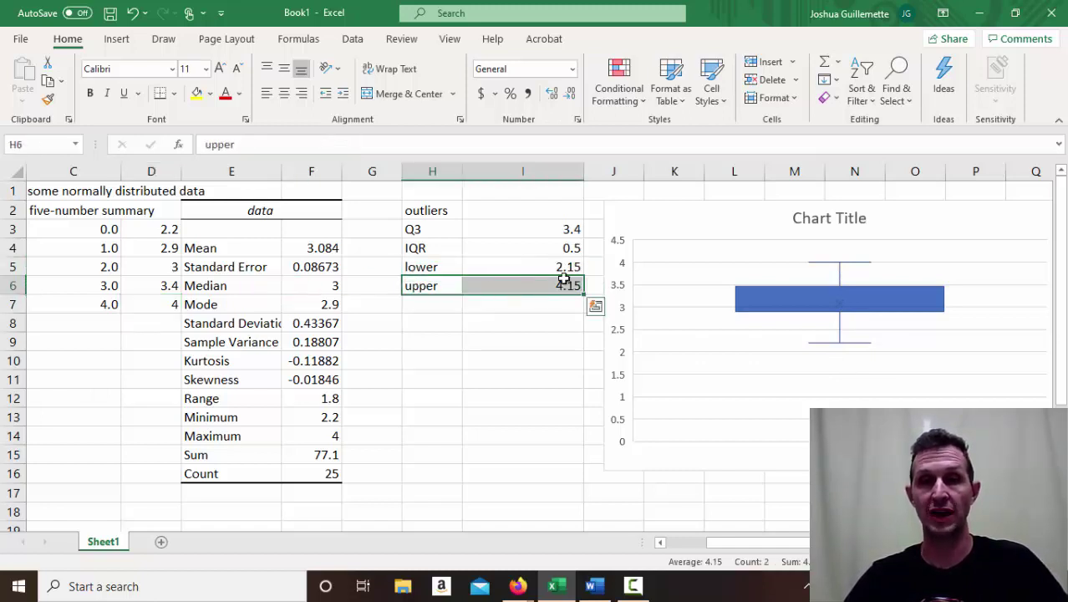
- Set the data value in A5 to 6 to test a high outlier in the boxplot
{"action": "left_click_drag", "start_coordinate": [763, 549], "coordinate": [537, 540]}
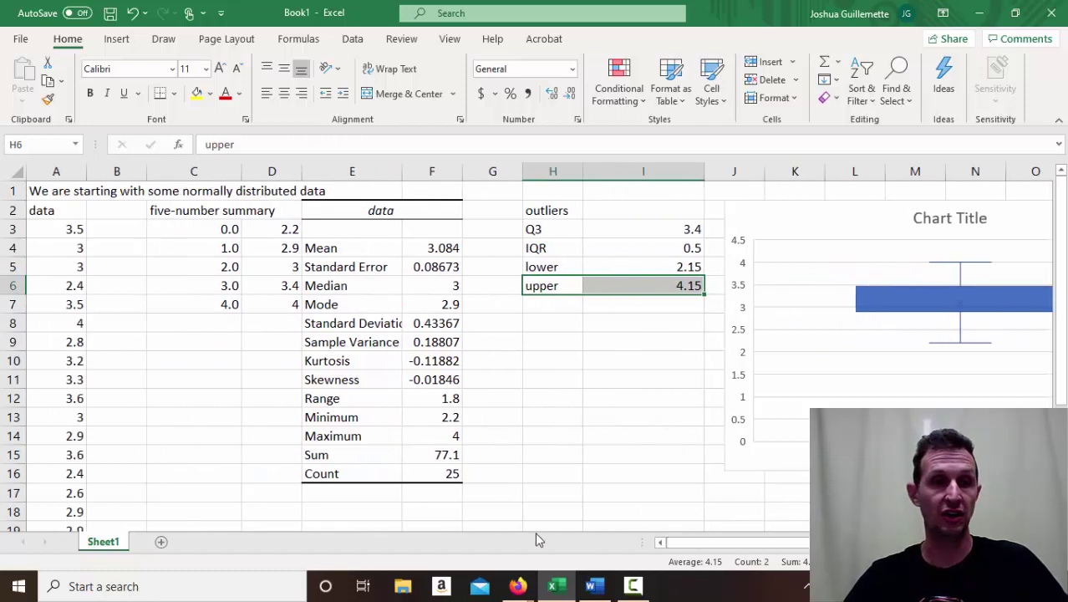
{"action": "left_click", "coordinate": [60, 268]}
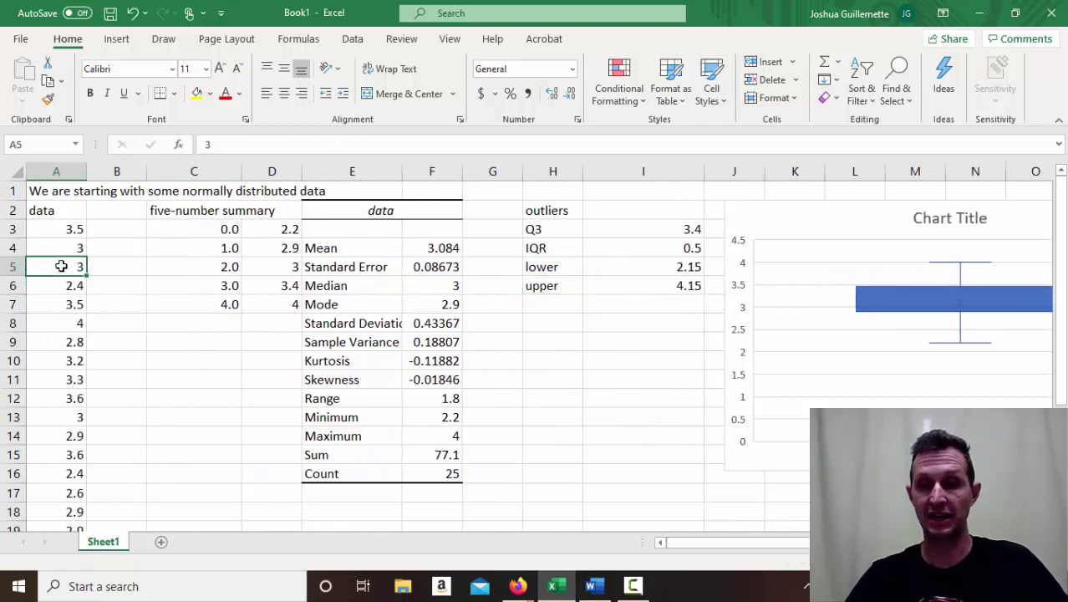
{"action": "type", "text": "6"}
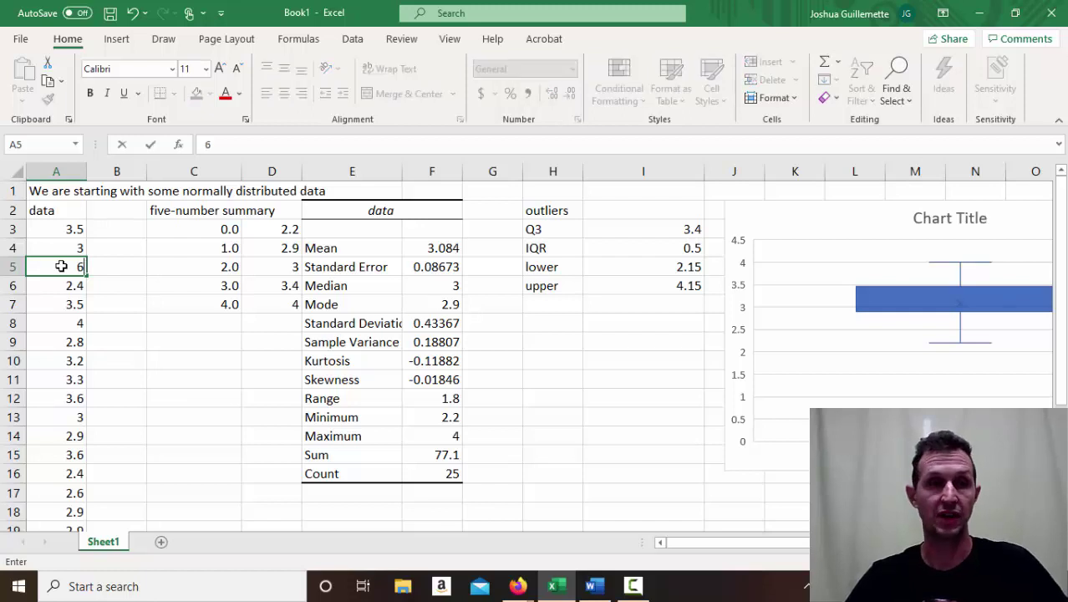
{"action": "key", "text": "Return"}
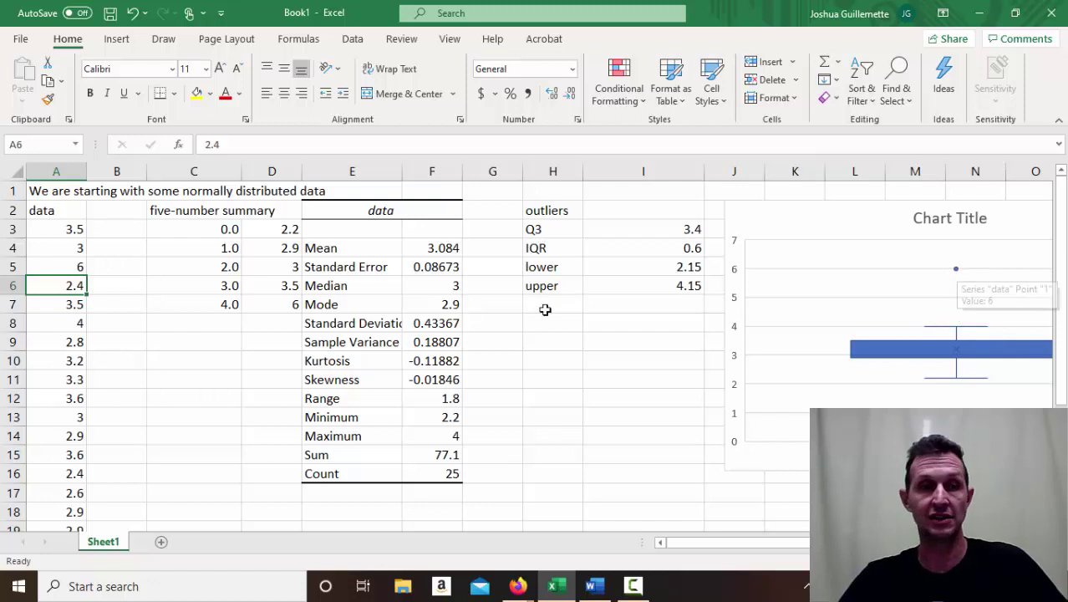
- Set the data value in A5 to 1 to test a low outlier in the boxplot
{"action": "left_click", "coordinate": [58, 268]}
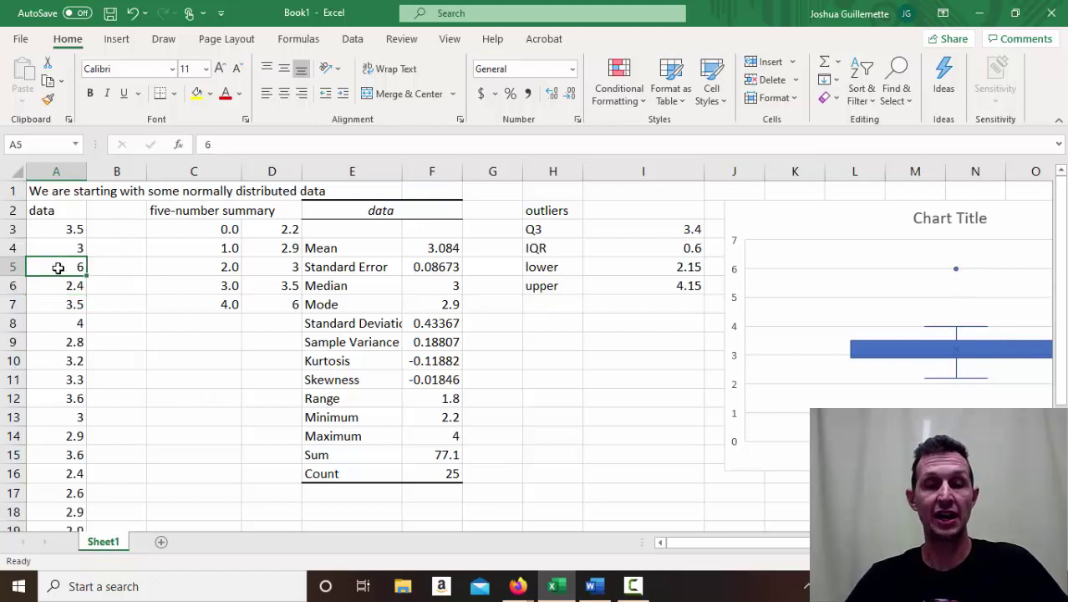
{"action": "type", "text": "1"}
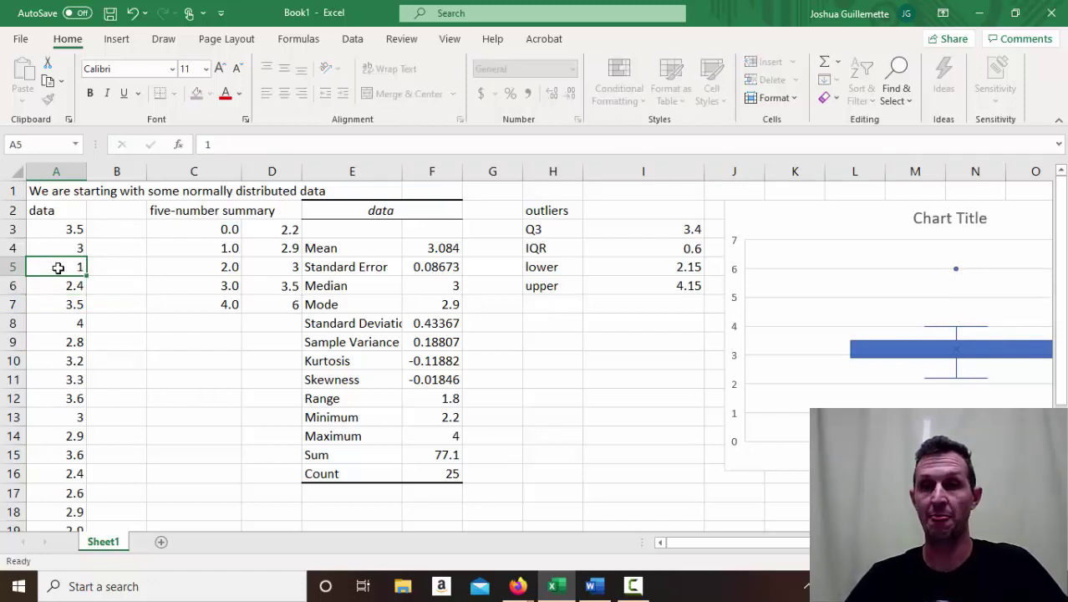
{"action": "key", "text": "Return"}
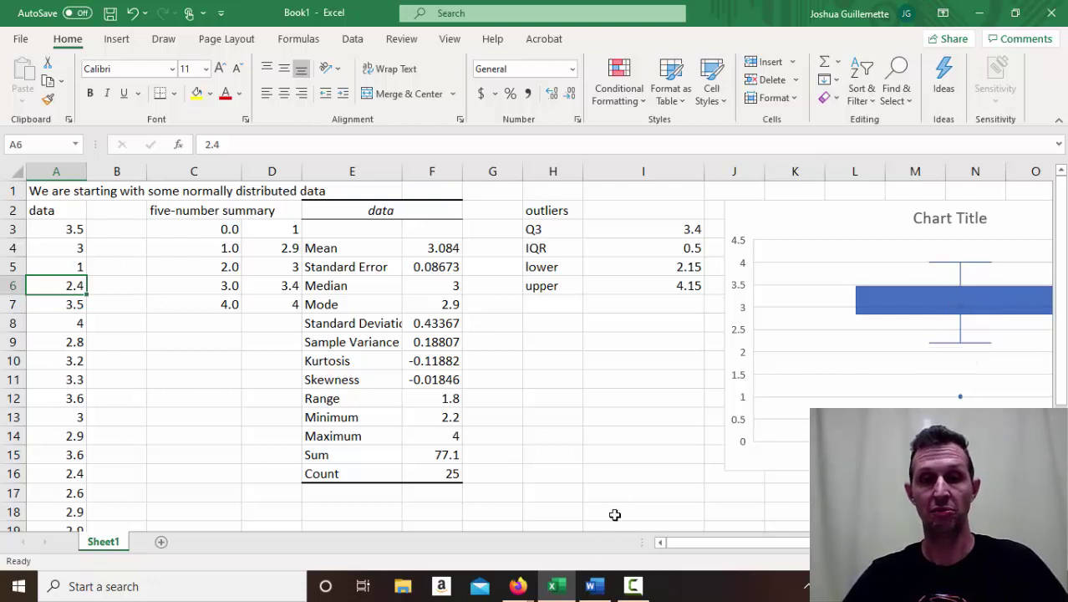
- Switch to the Word notes and review the closing line about understanding this type of plot
{"action": "left_click", "coordinate": [593, 585]}
{"action": "left_click_drag", "start_coordinate": [52, 351], "coordinate": [940, 354]}
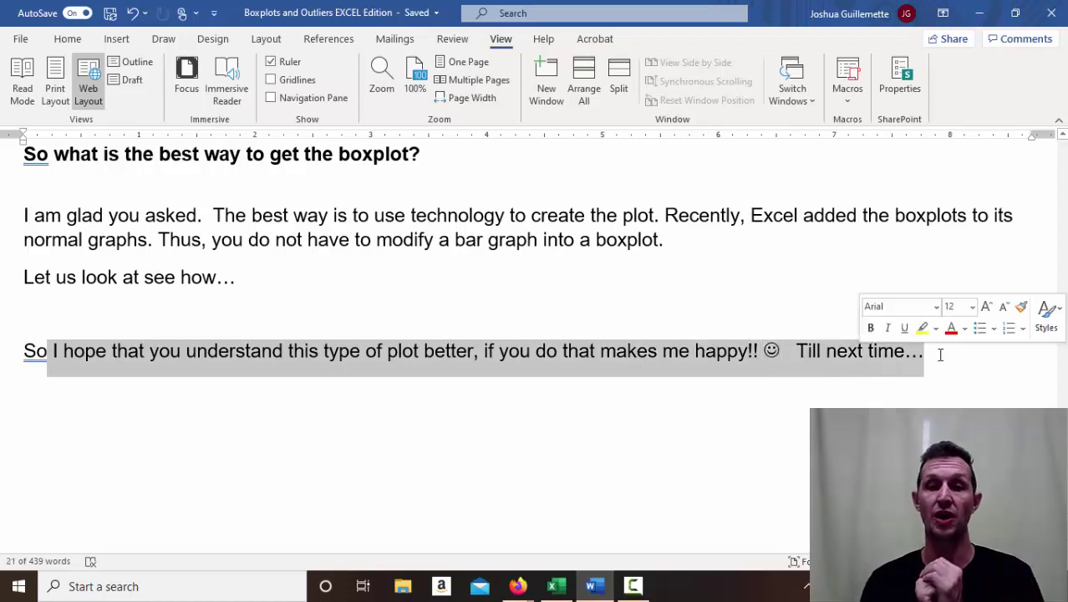